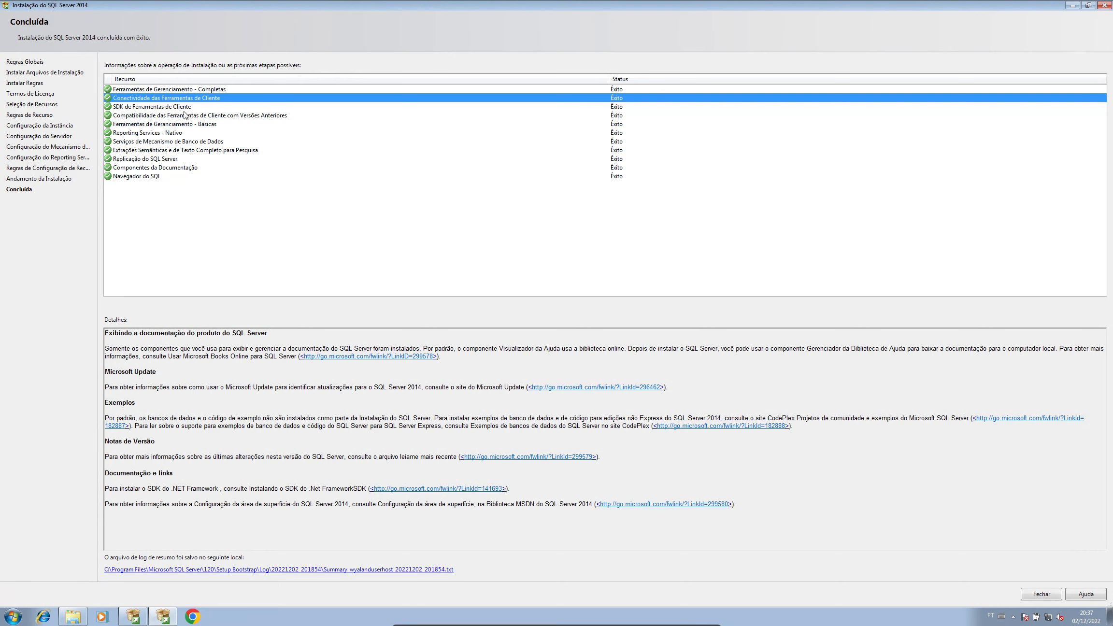
Step: Check the client tools compatibility result on the Concluída page, then close SQL Server 2014 Setup
left_click(184, 115)
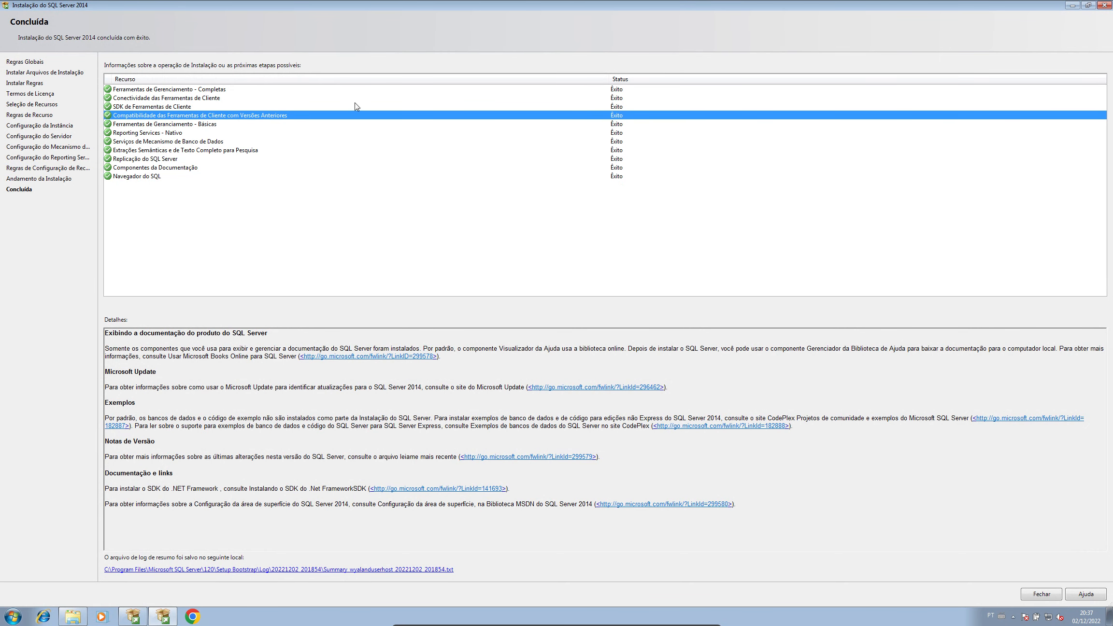
left_click(1104, 5)
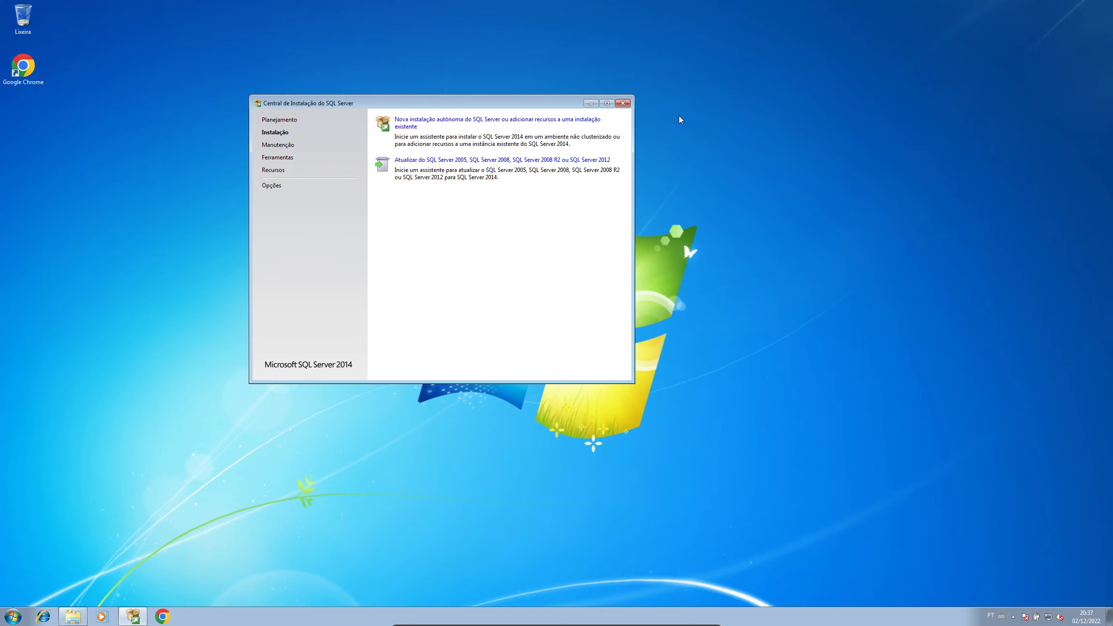
Step: Permanently delete both SQLEXPRADV_x64_PTB items from Downloads, then run RevoUPort from RevoUninstaller_Portable
left_click(623, 102)
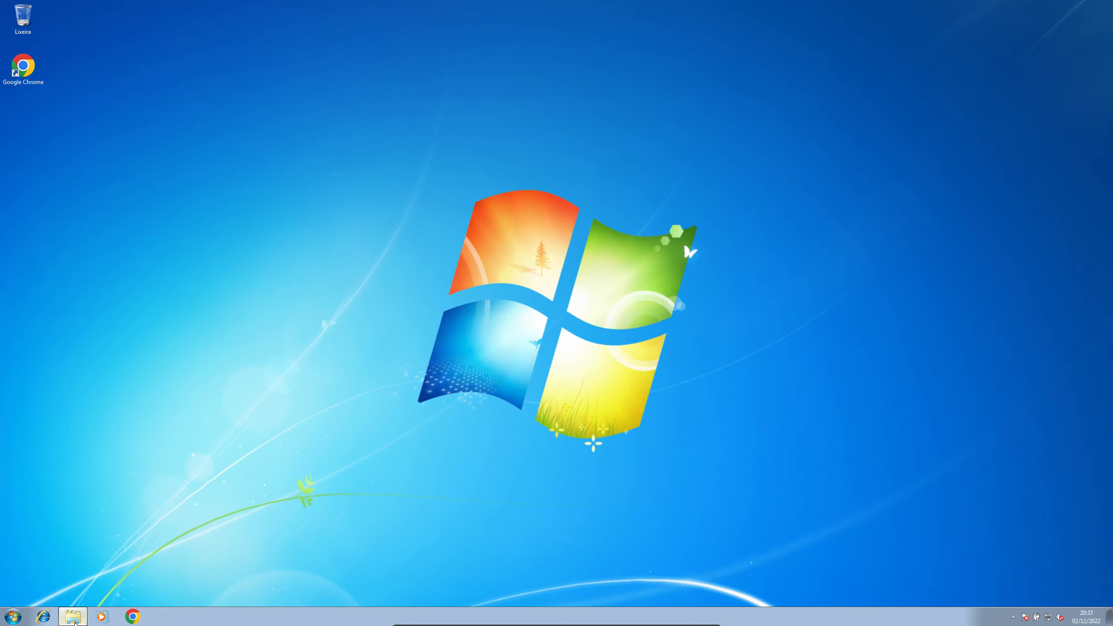
left_click(73, 616)
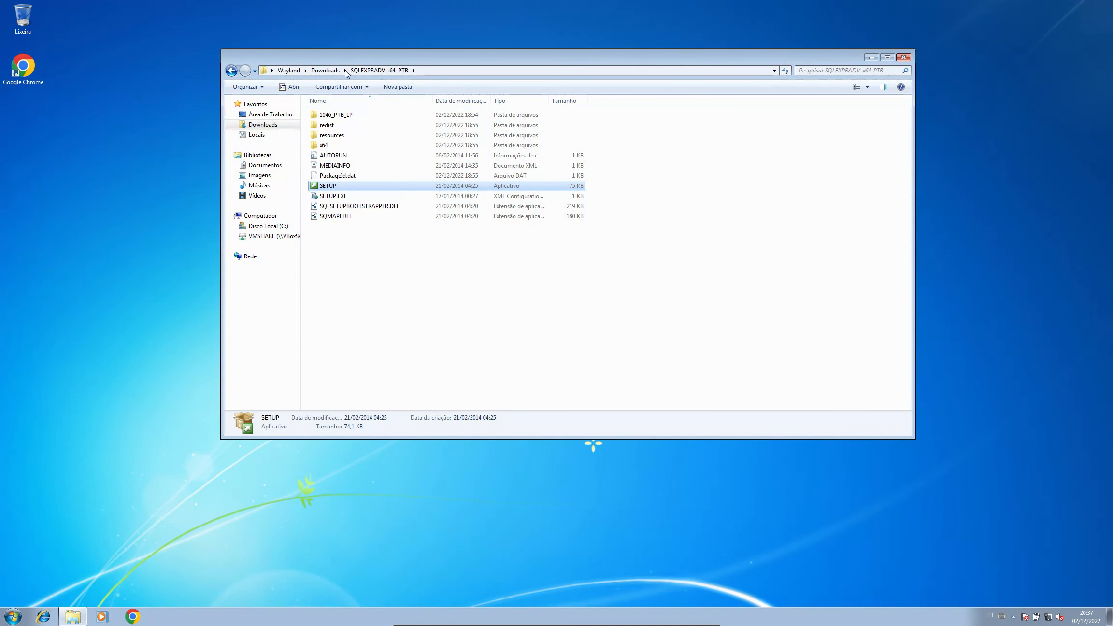
left_click(325, 71)
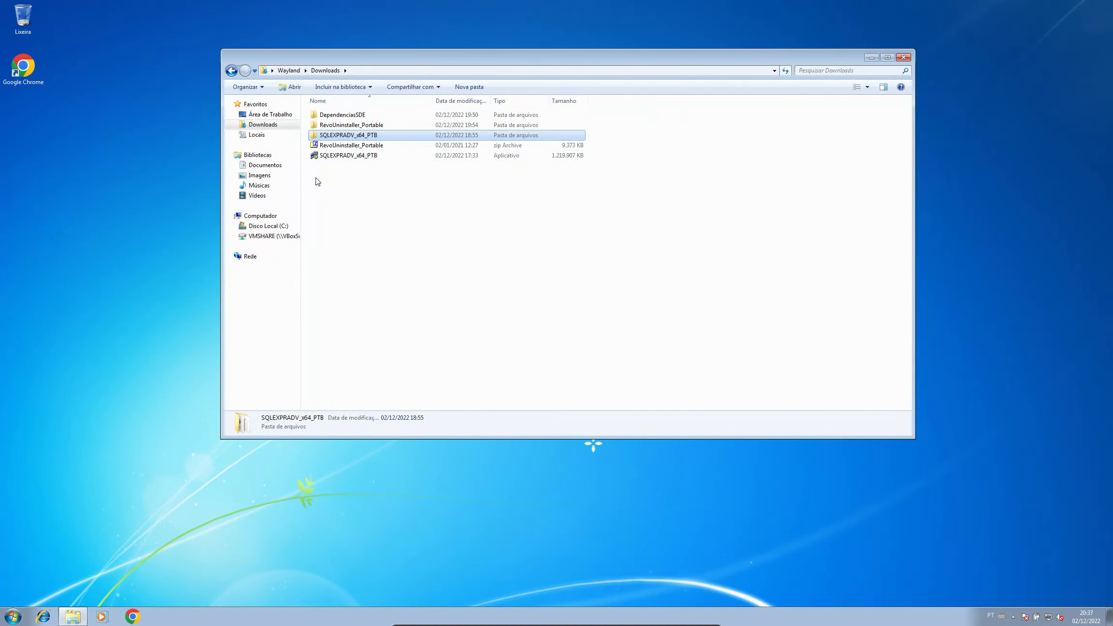
left_click(361, 156, "ctrl")
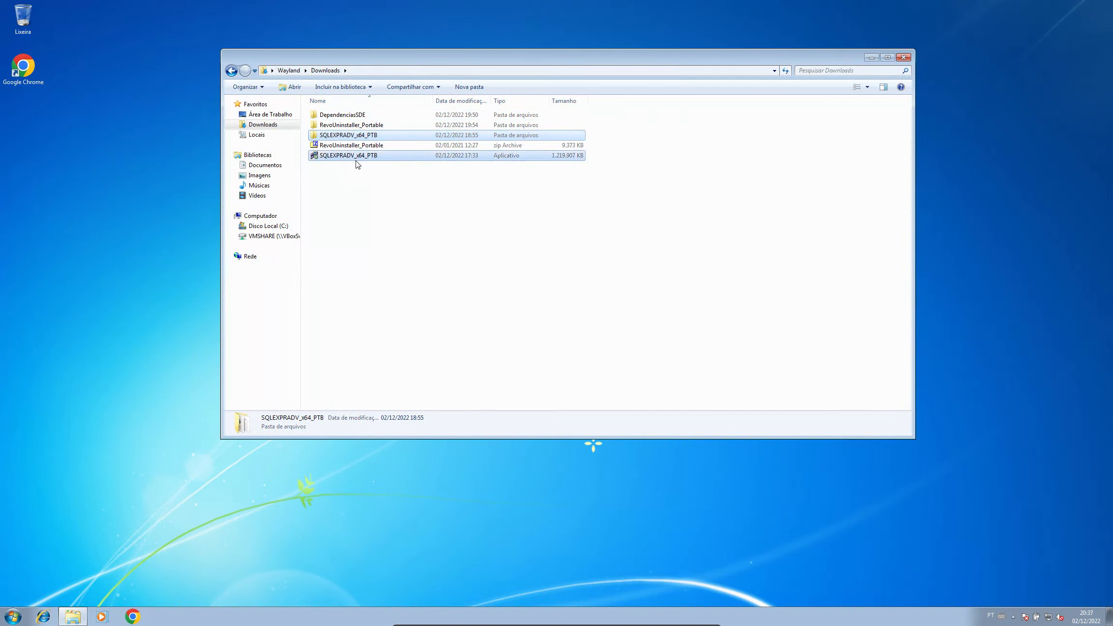
key("shift+Delete")
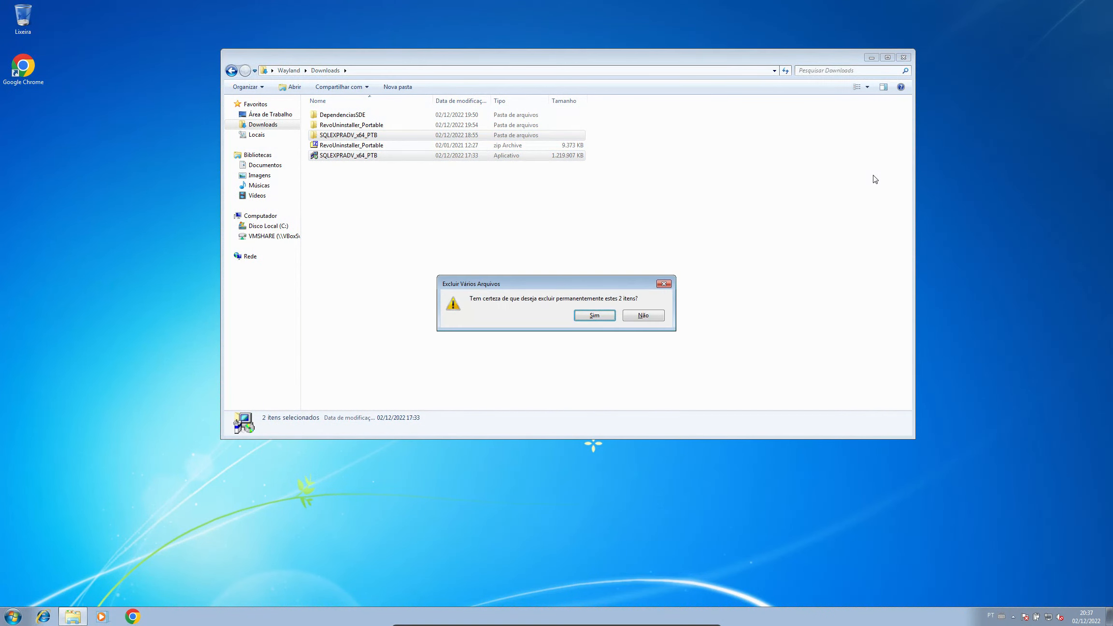
key("Return")
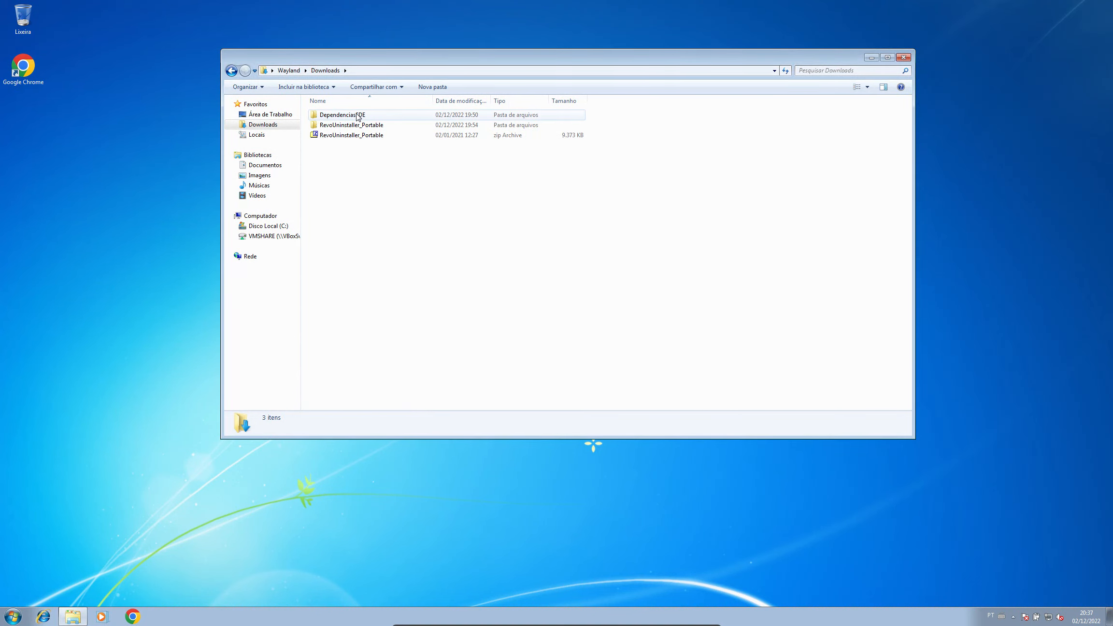
double_click(367, 127)
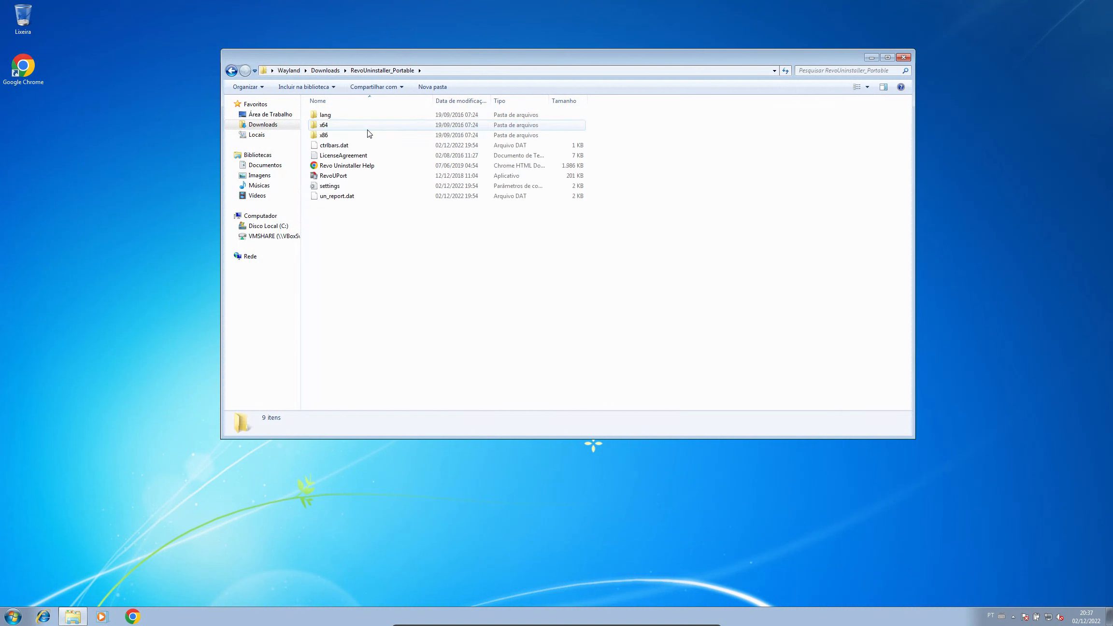
double_click(372, 180)
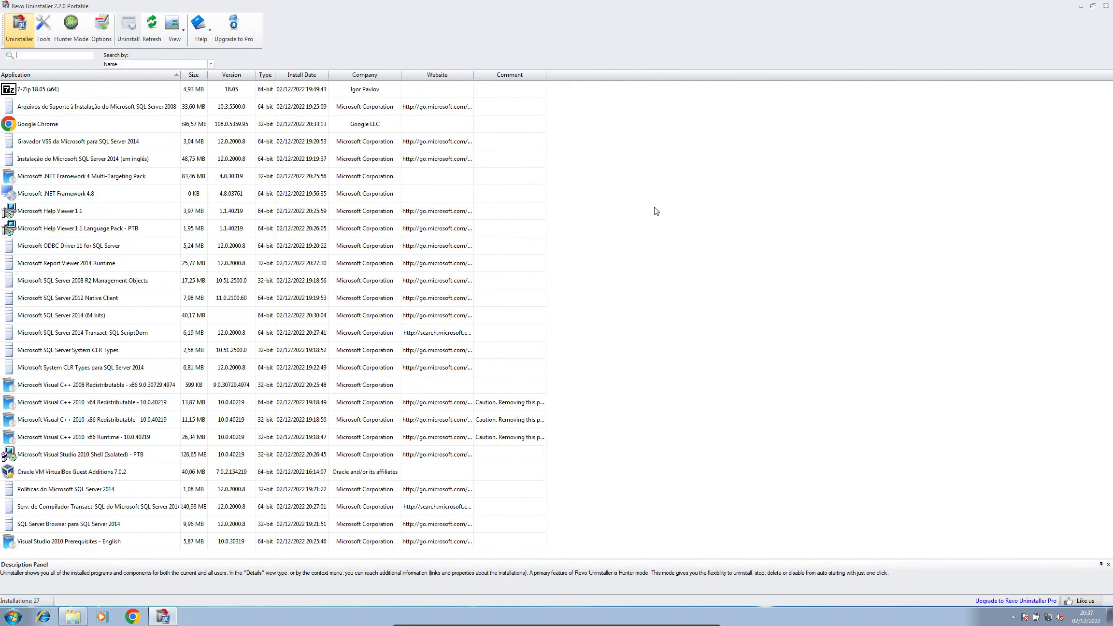
Step: Sort programs by name in reverse and review the SQL Server, Visual Studio and Visual C++ entries
left_click(42, 75)
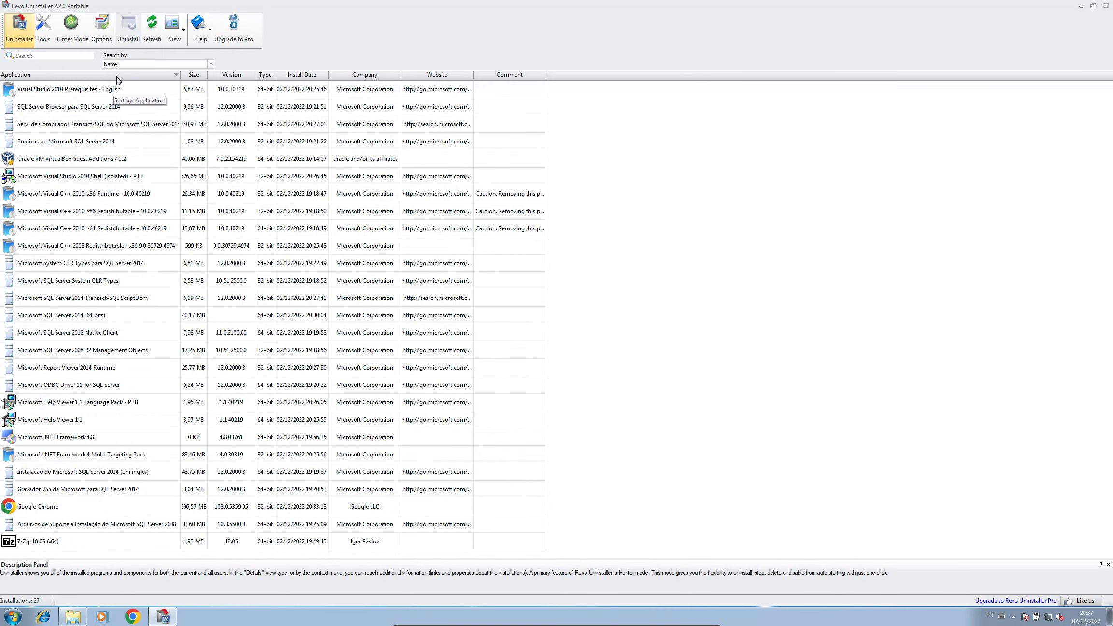
left_click(97, 92)
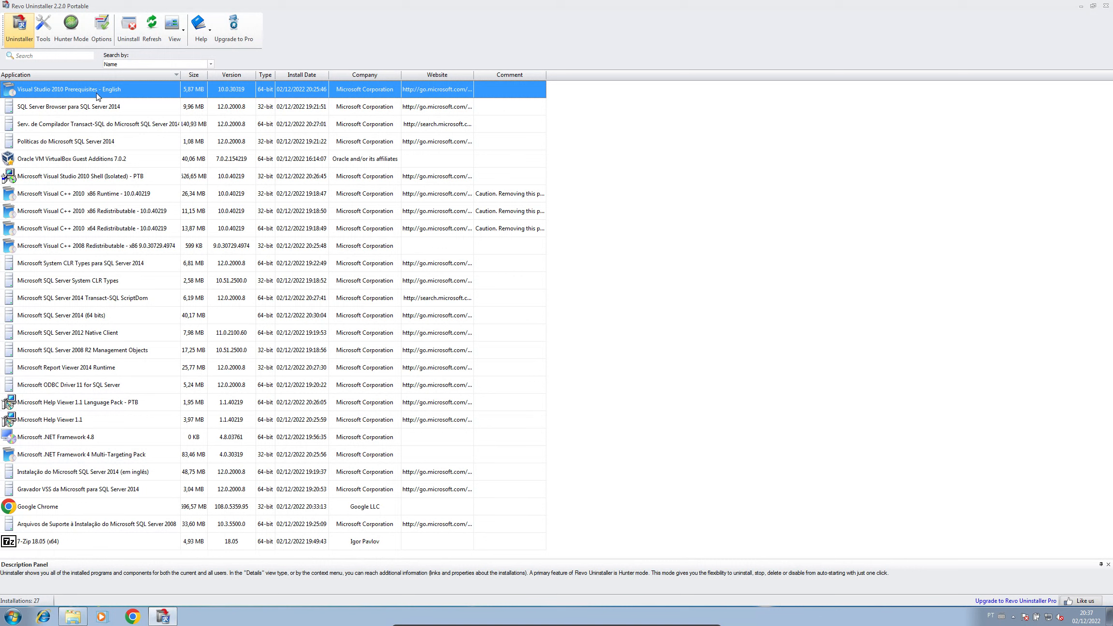
left_click(100, 109)
left_click(121, 130)
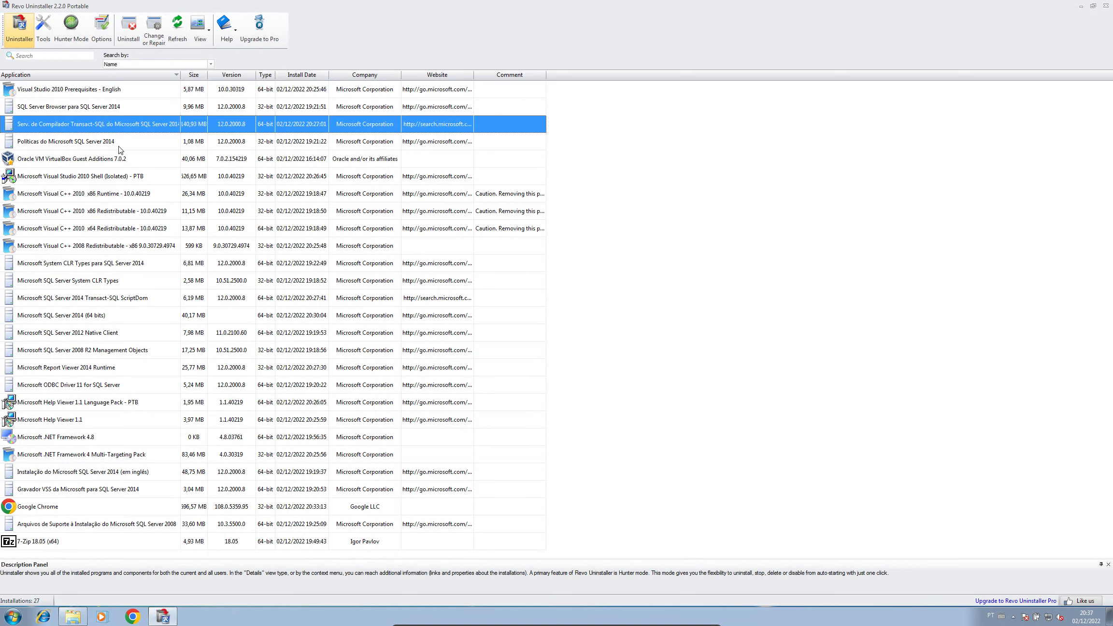
left_click(120, 146)
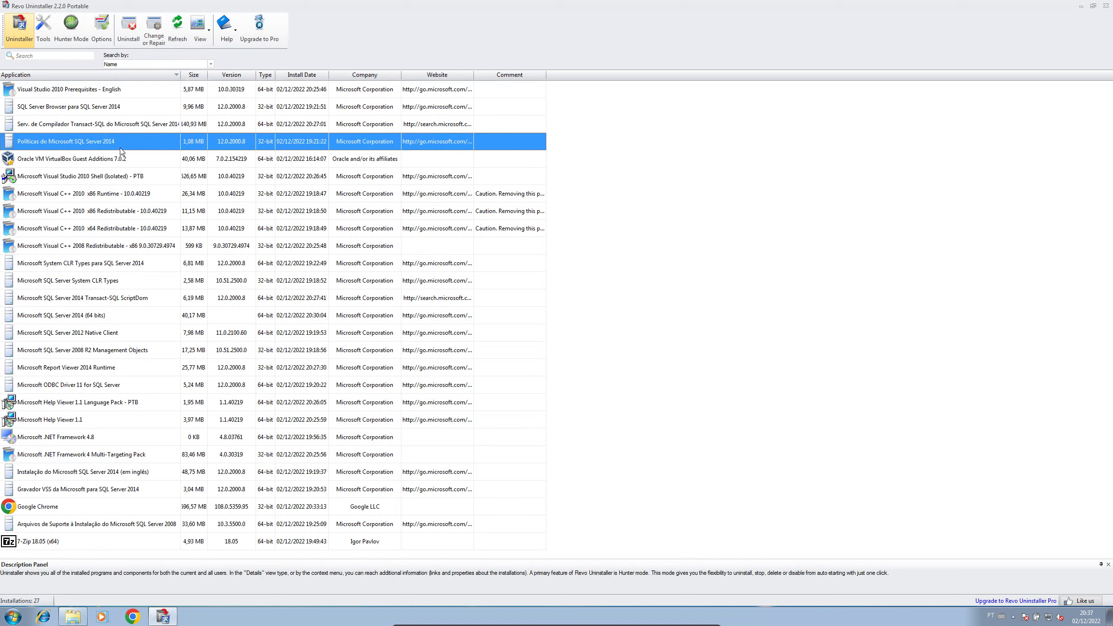
left_click(123, 178)
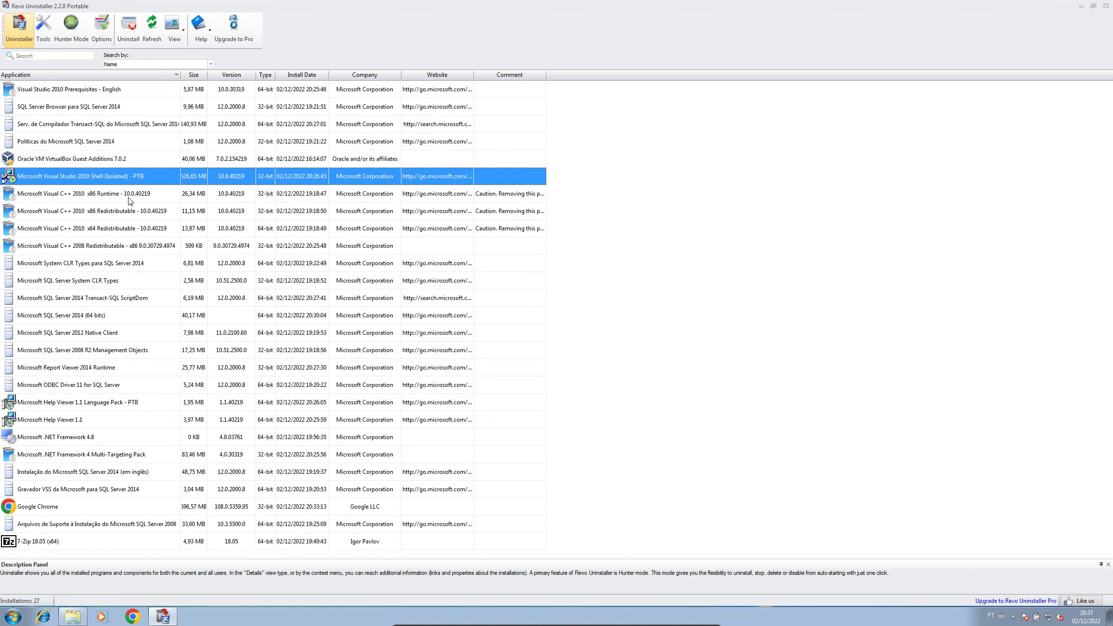
left_click(130, 200)
left_click(132, 213)
left_click(139, 234)
left_click(134, 250)
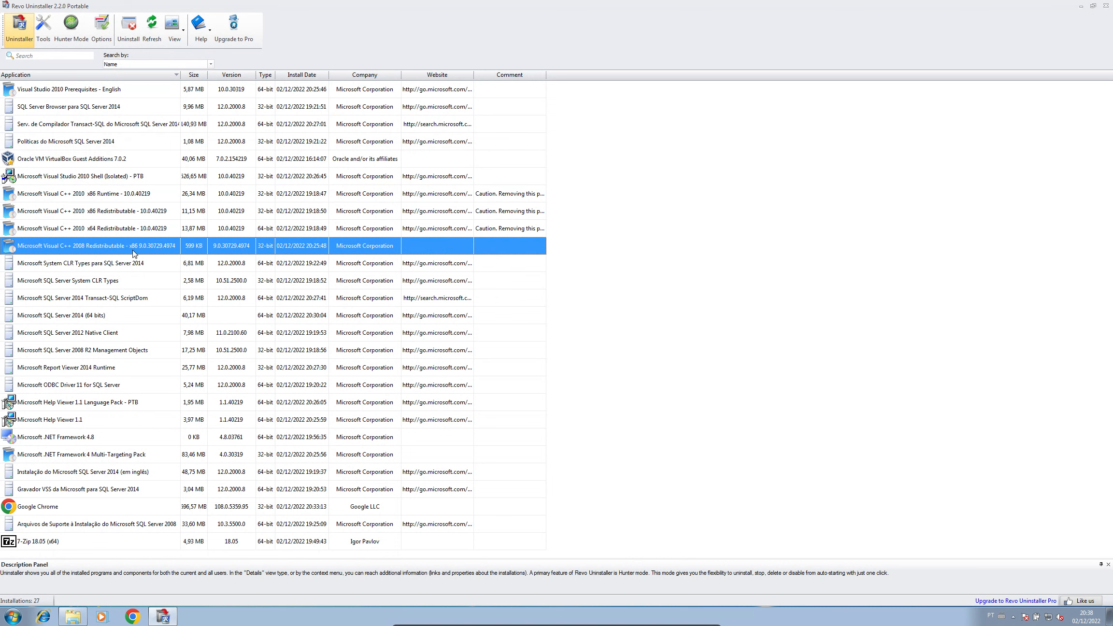
left_click(128, 265)
left_click(125, 285)
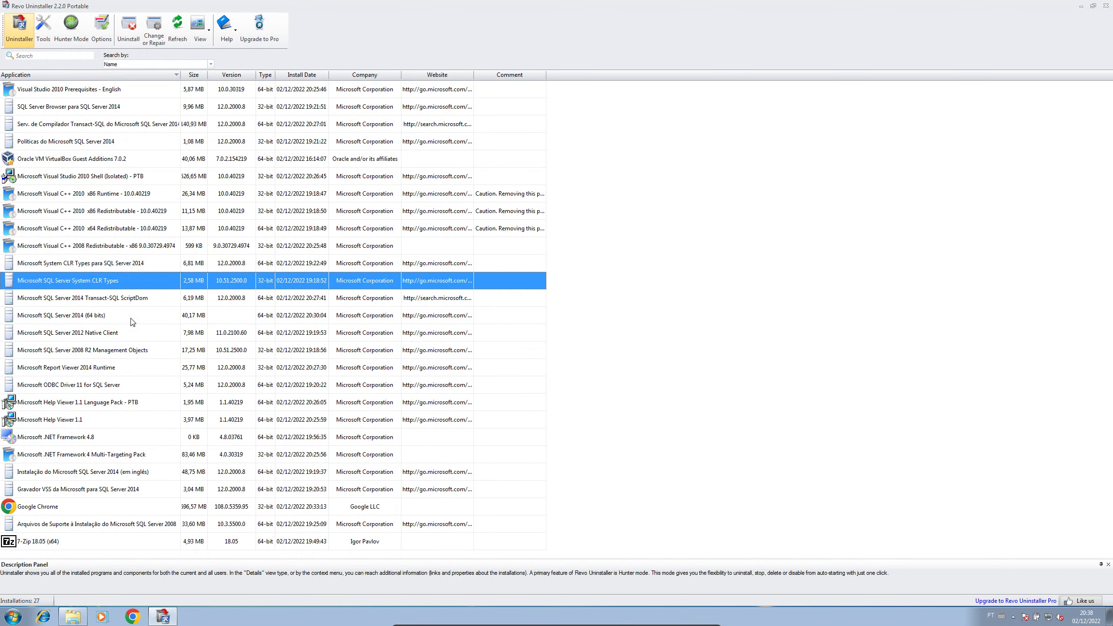
left_click(130, 304)
Step: Review the remaining SQL Server 2014, Native Client, ODBC, Help Viewer and .NET Framework entries
left_click(130, 318)
left_click(133, 331)
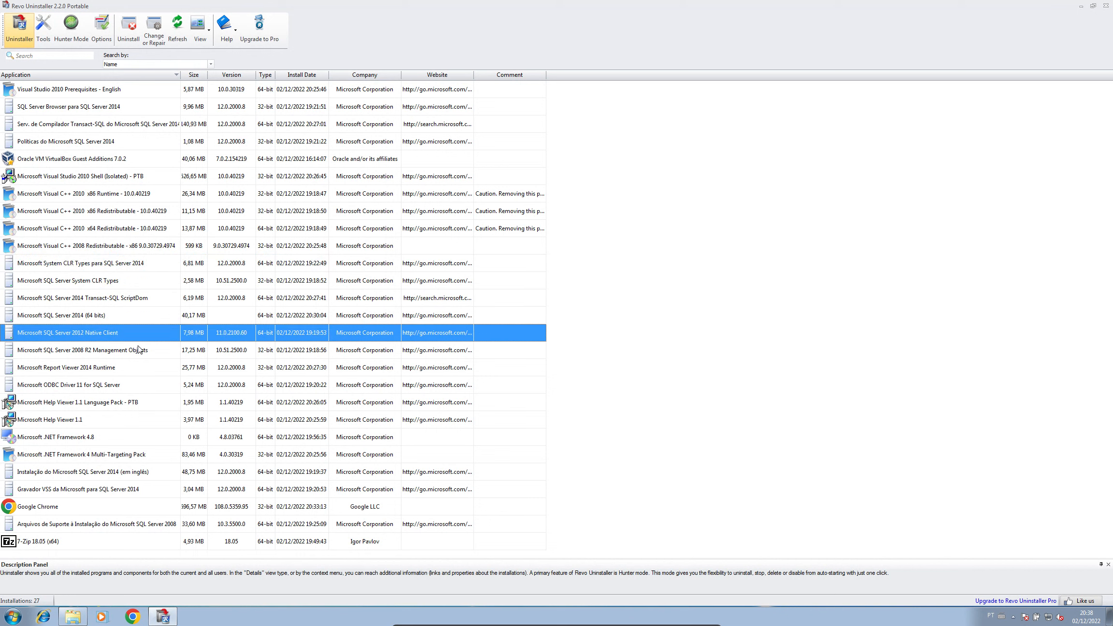
left_click(140, 347)
left_click(143, 372)
left_click(146, 388)
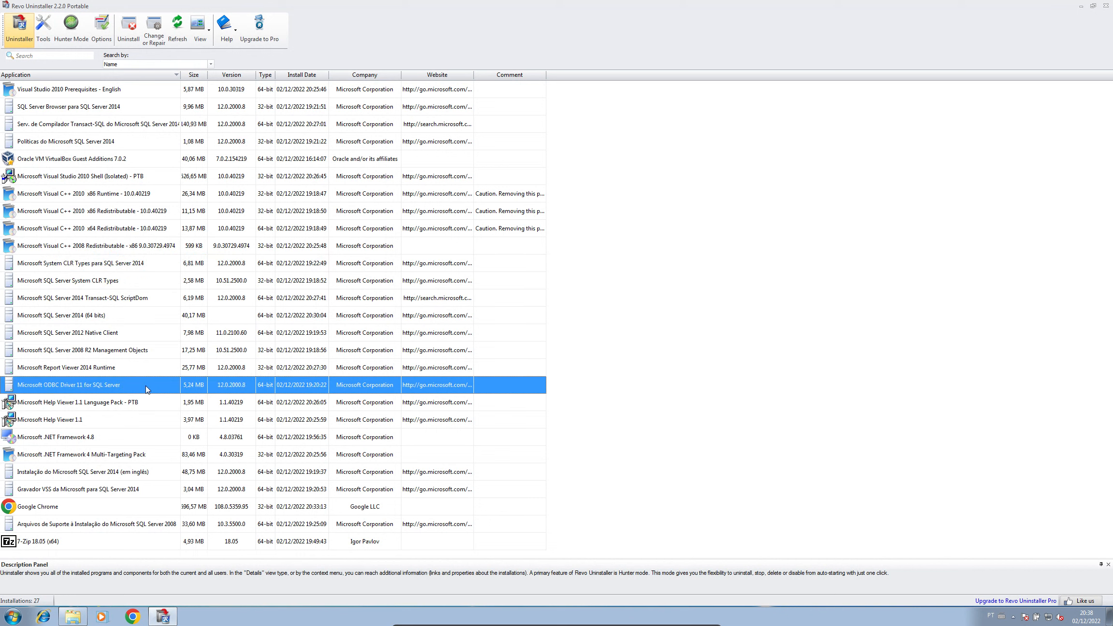
left_click(134, 406)
left_click(130, 424)
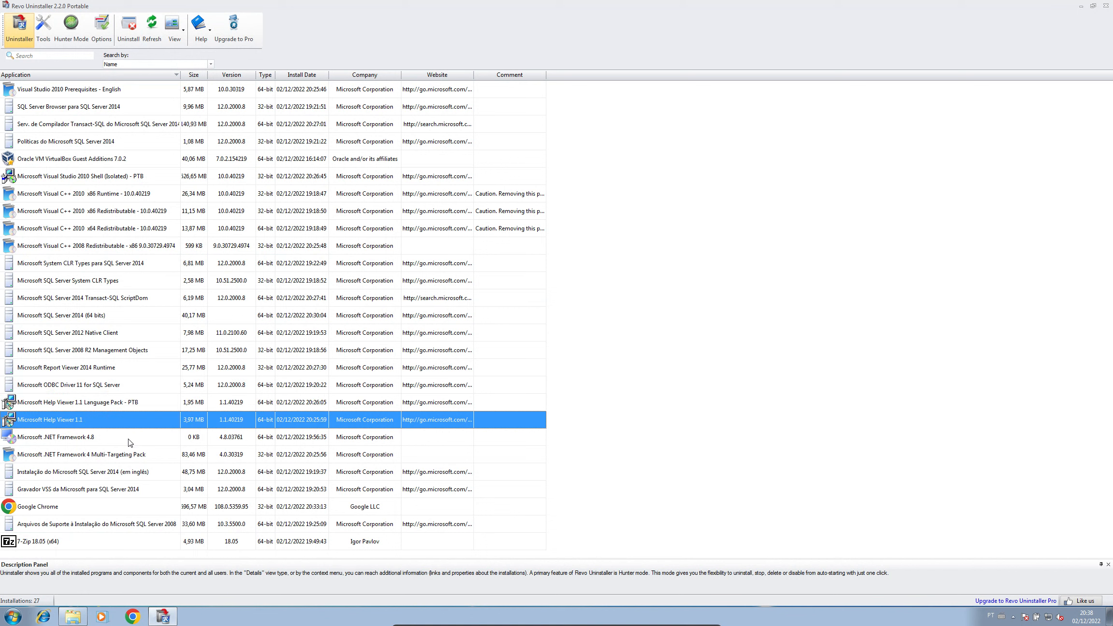
left_click(130, 440)
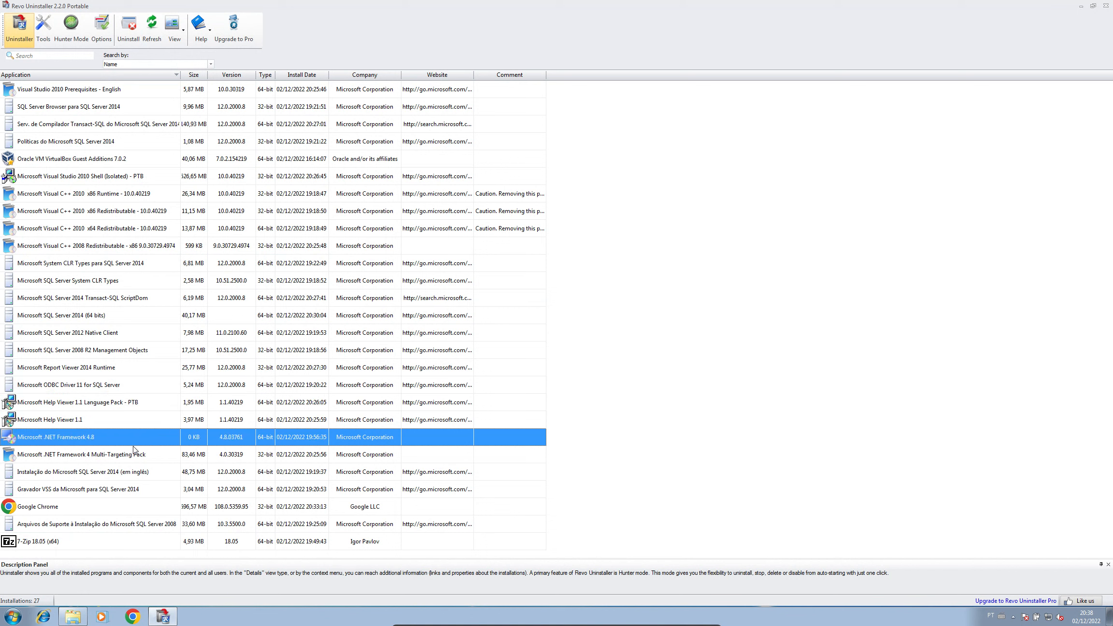
left_click(130, 426)
left_click(133, 443)
left_click(139, 456)
left_click(136, 474)
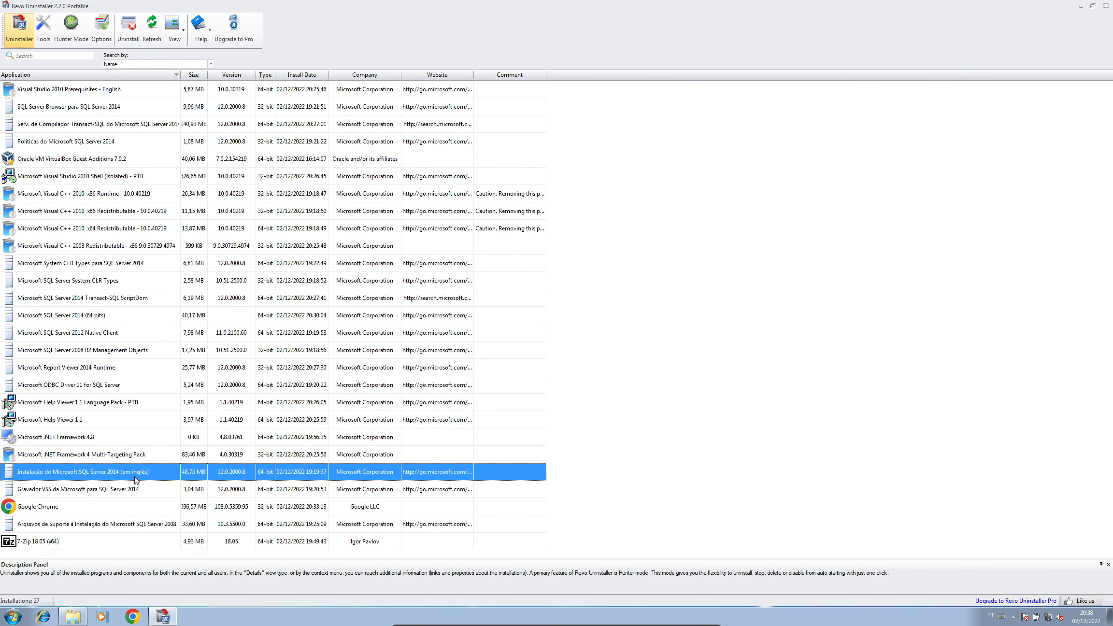
left_click(136, 489)
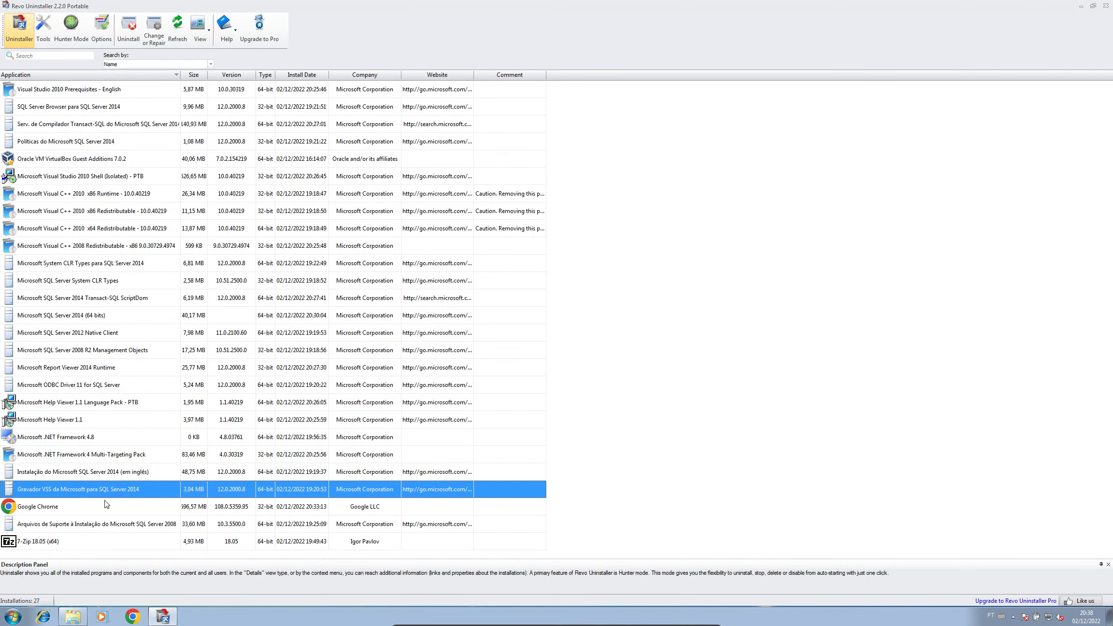
left_click(87, 527)
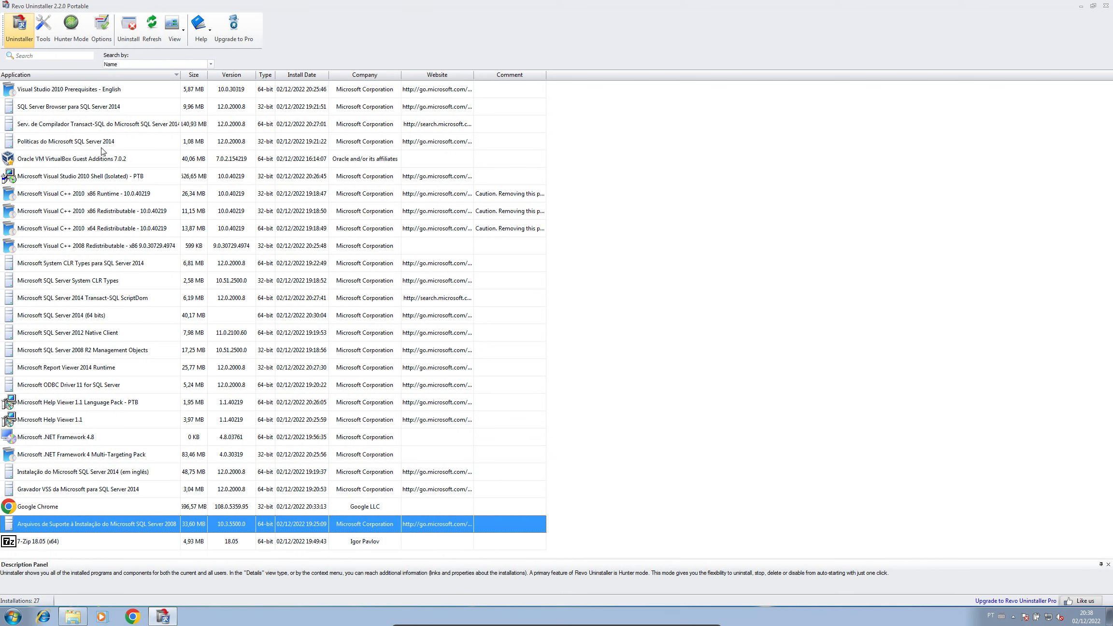
Step: Sort programs by install date, newest first, then close Revo Uninstaller and bring up the Start menu
left_click(299, 77)
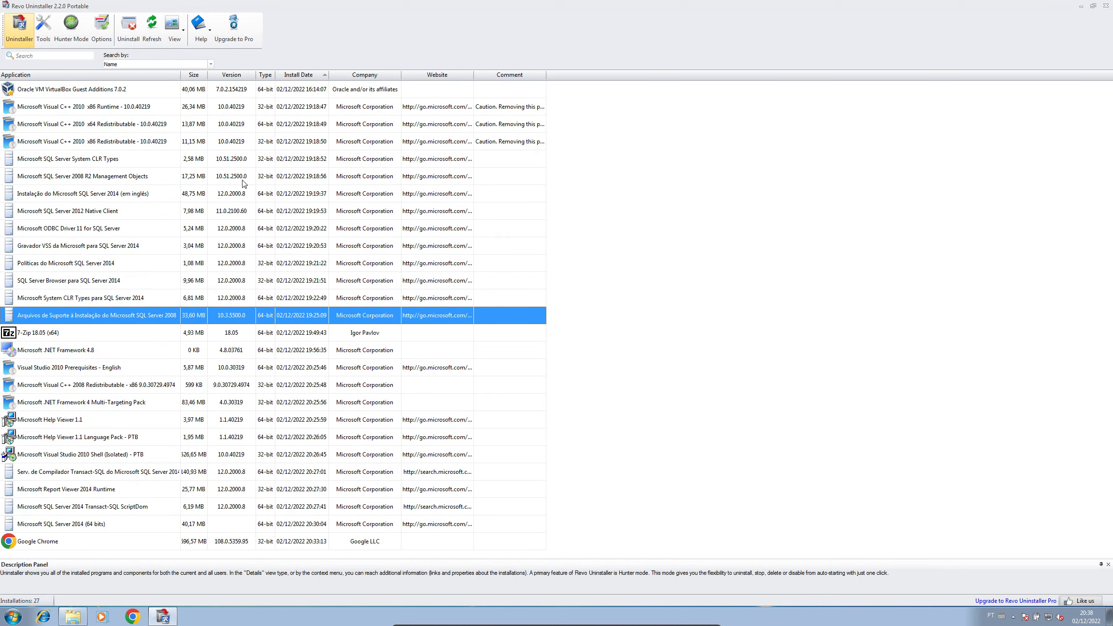
left_click(306, 76)
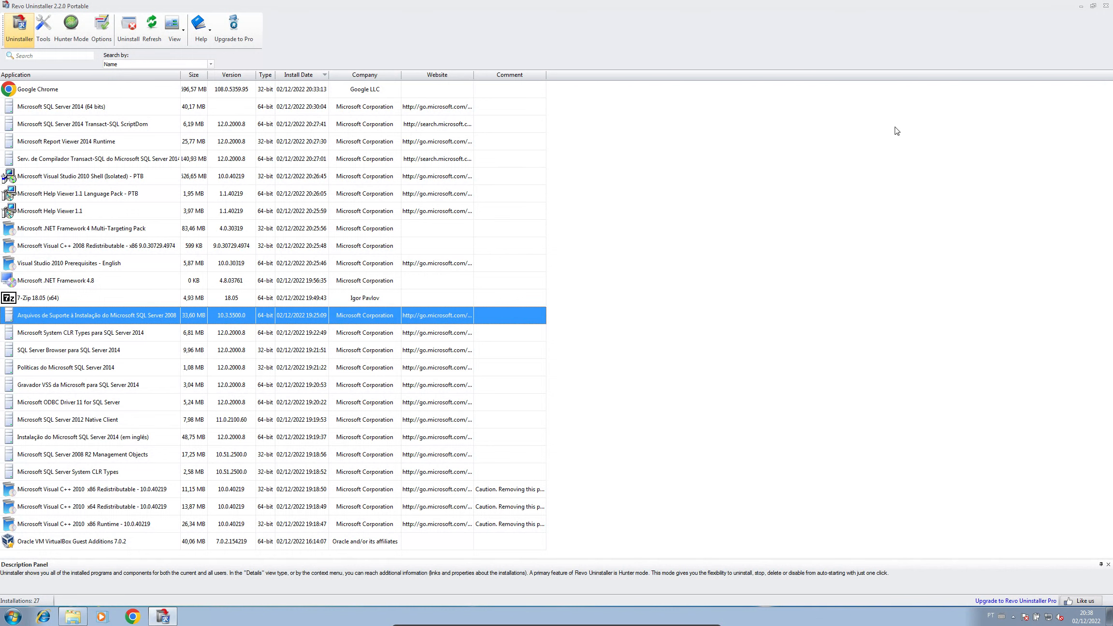
left_click(1106, 6)
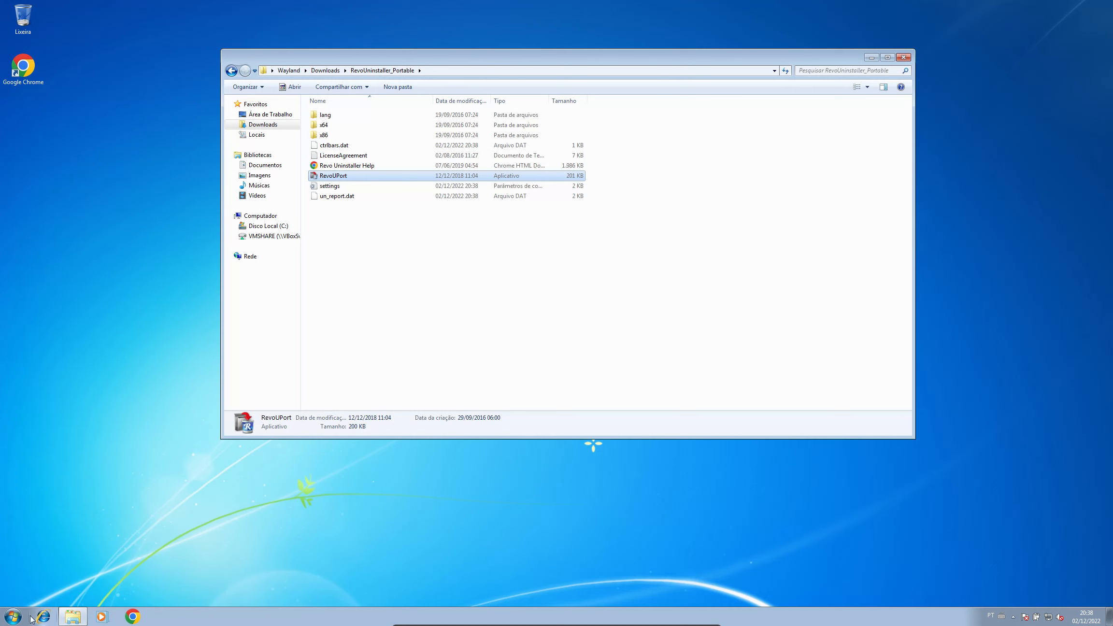
left_click(14, 617)
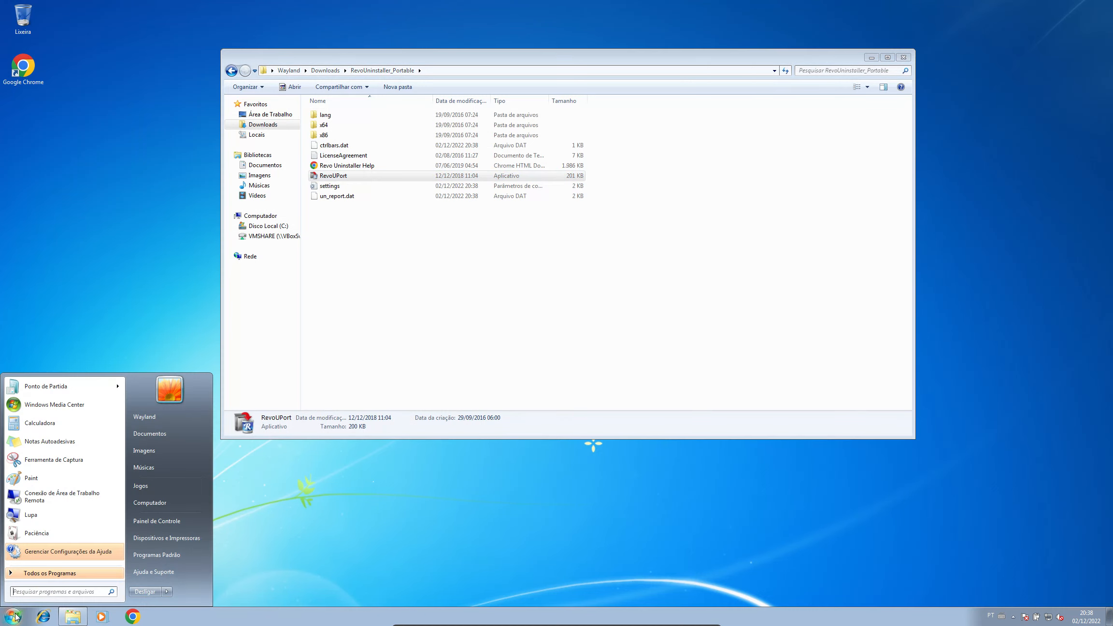
Step: Launch services.msc maximized, widen the Nome column, and jump to services starting with S
type("se")
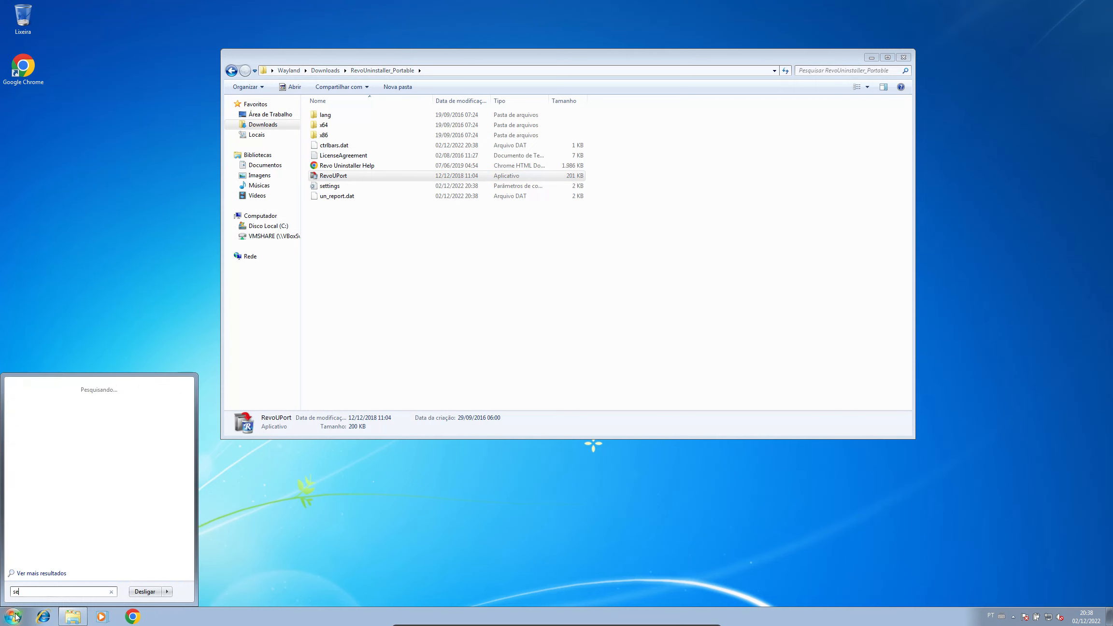
type("rvices.msc")
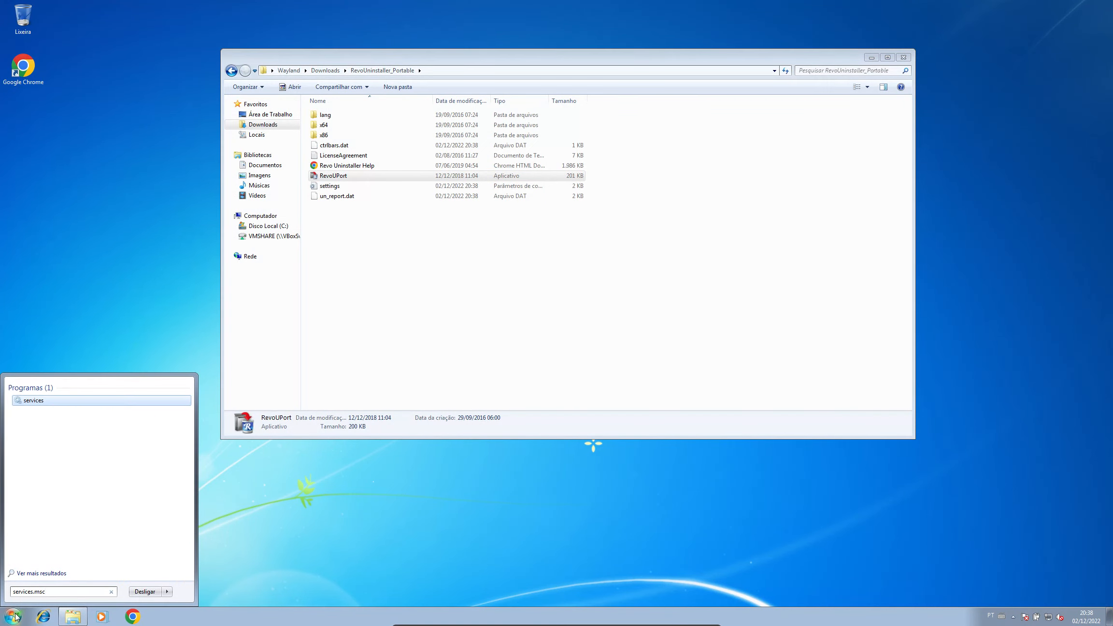
key("Return")
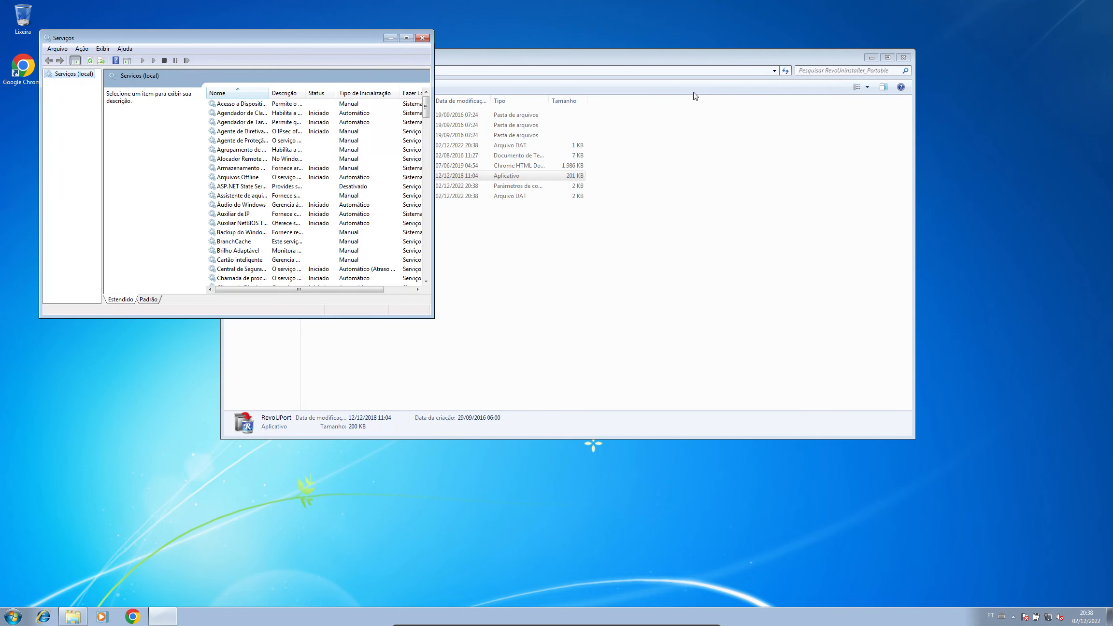
left_click(407, 41)
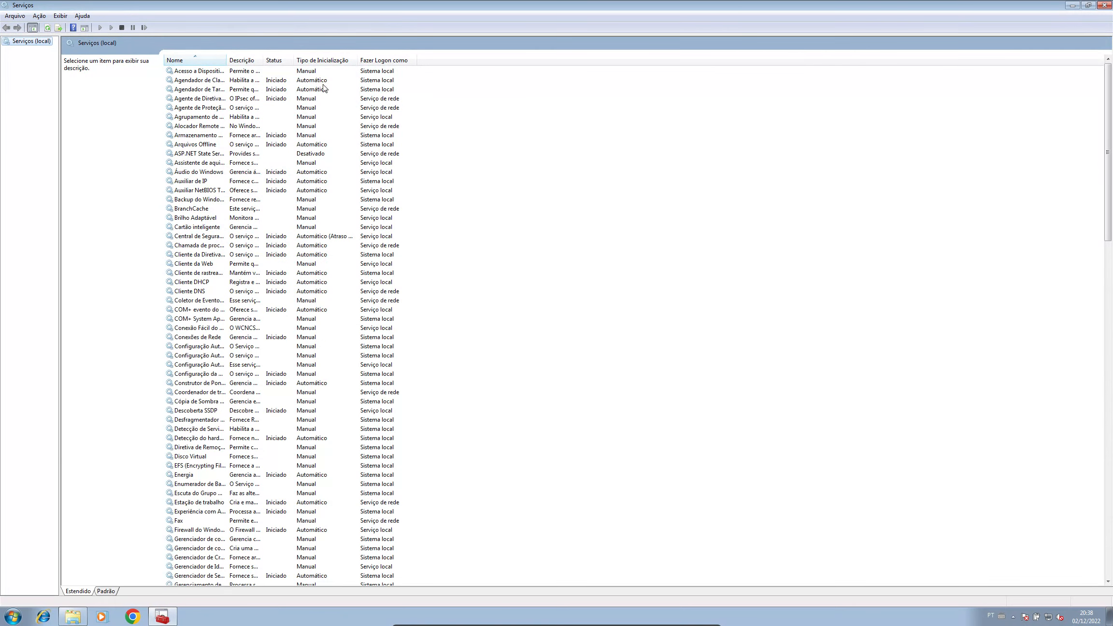
double_click(226, 56)
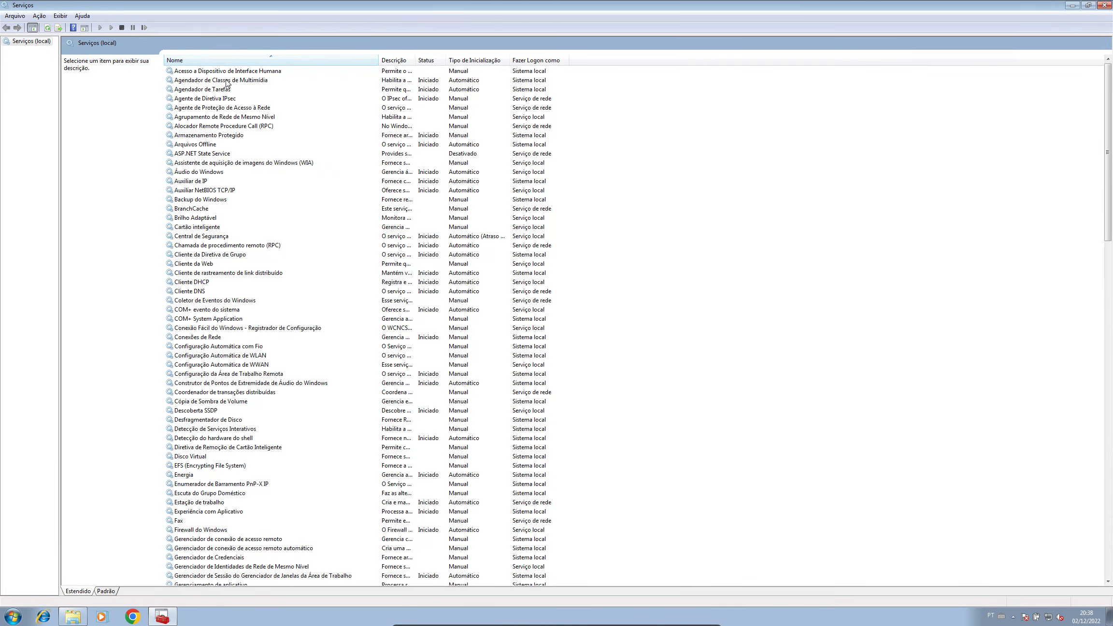
left_click(220, 82)
key("s")
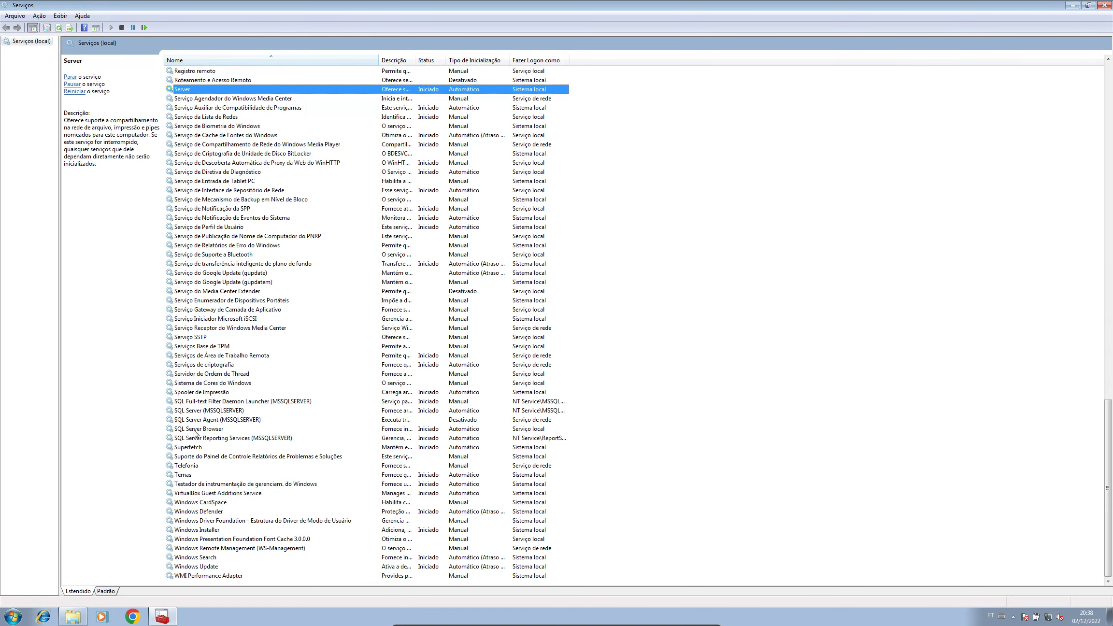
Step: Review the SQL Server services' details (Full-text, MSSQLSERVER, Agent, Browser, Reporting Services), then close Services
left_click(190, 397)
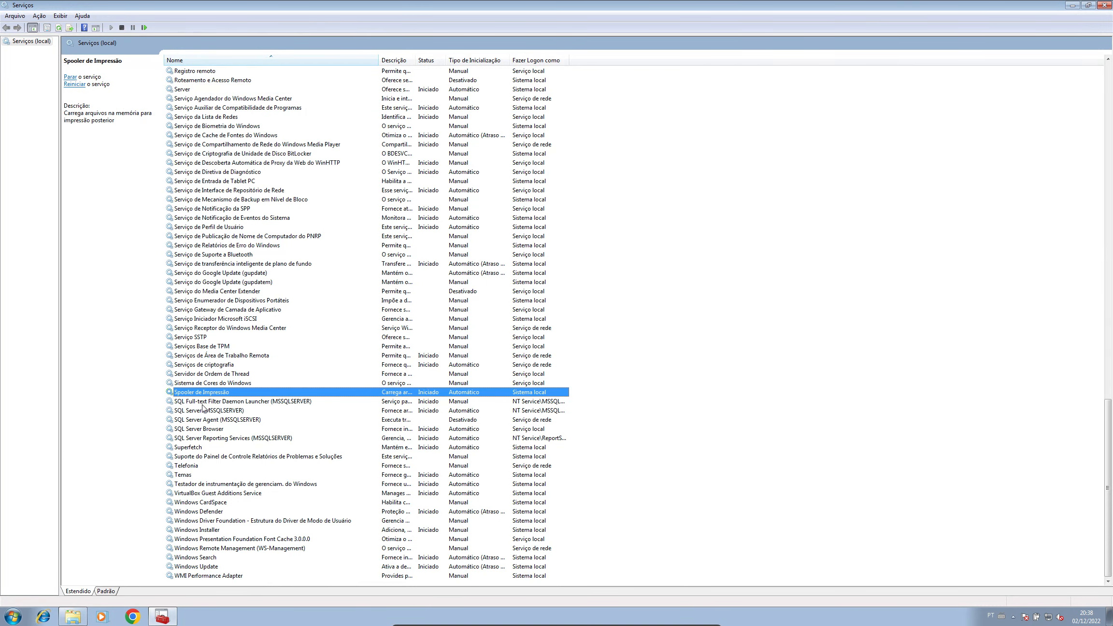
left_click(203, 405)
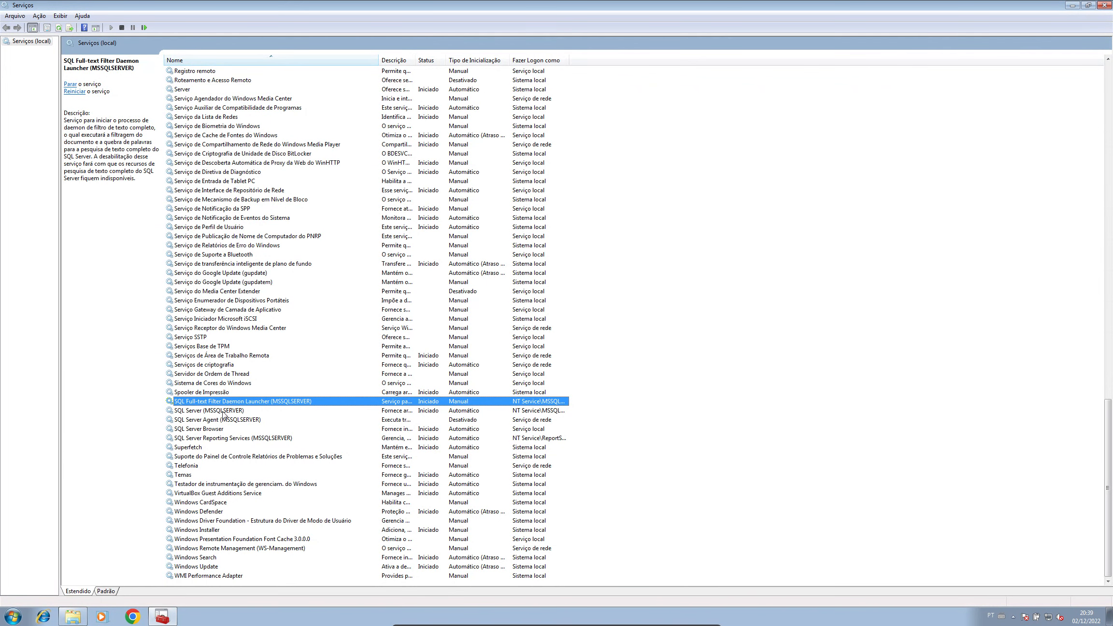
left_click(223, 412)
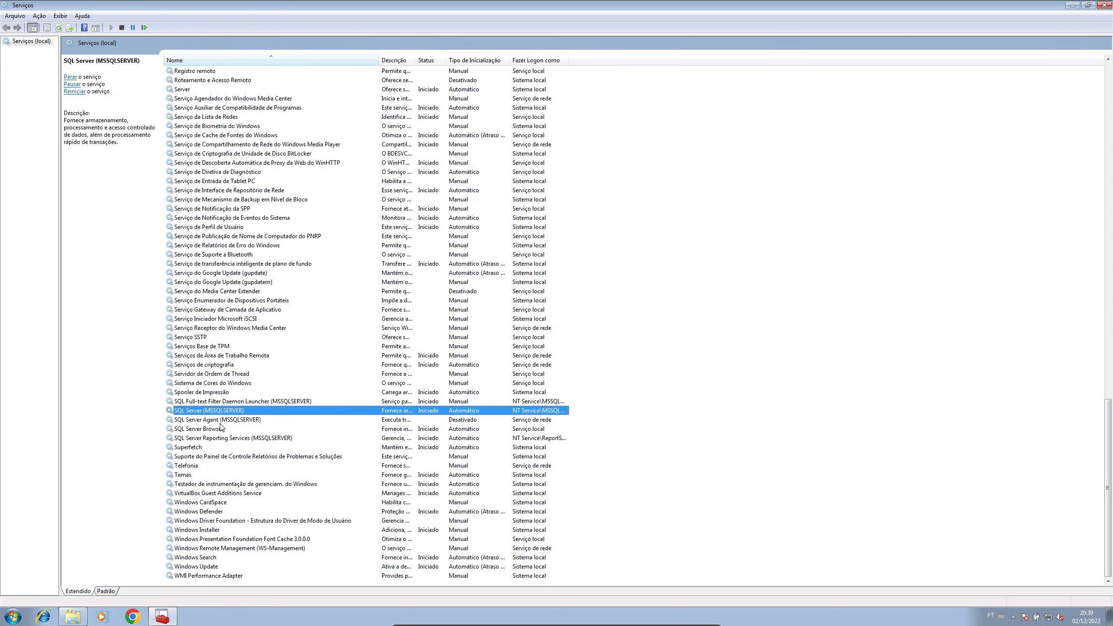
left_click(222, 421)
left_click(208, 431)
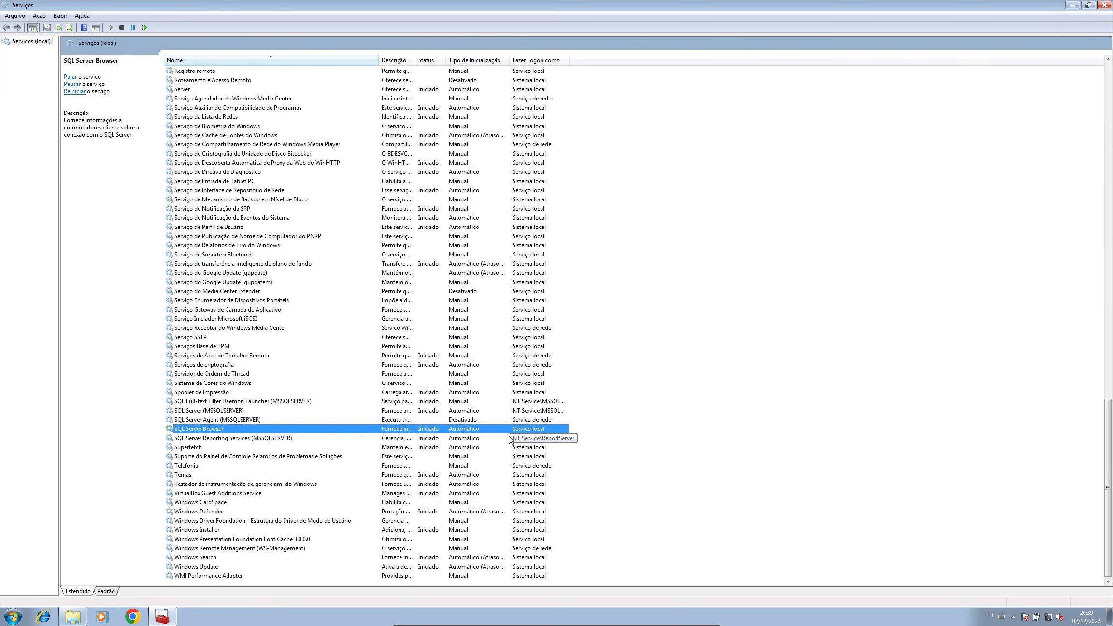
left_click(241, 440)
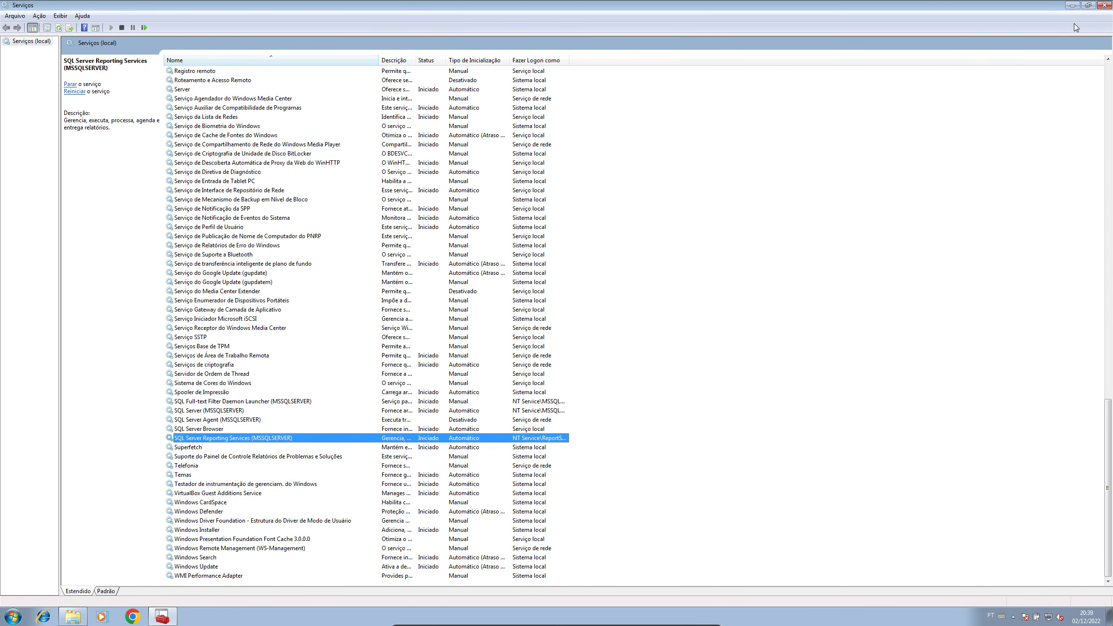
left_click(1104, 5)
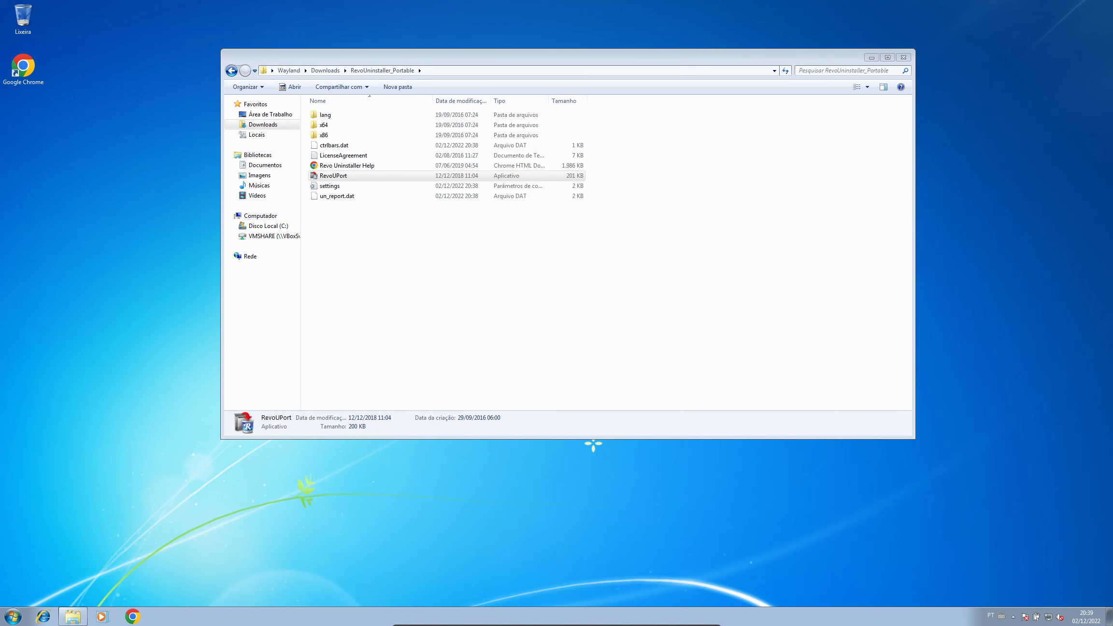
Step: Launch SQL Server 2014 Configuration Manager from Microsoft SQL Server 2014 > Ferramentas de Configuração and view Serviços do SQL Server
left_click(13, 617)
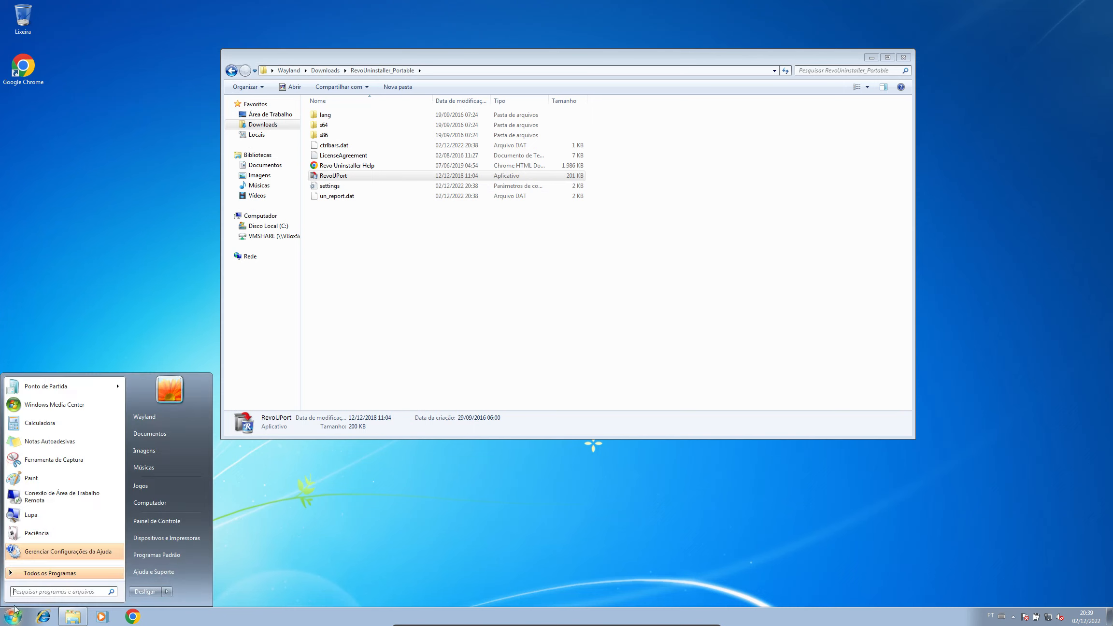
left_click(68, 575)
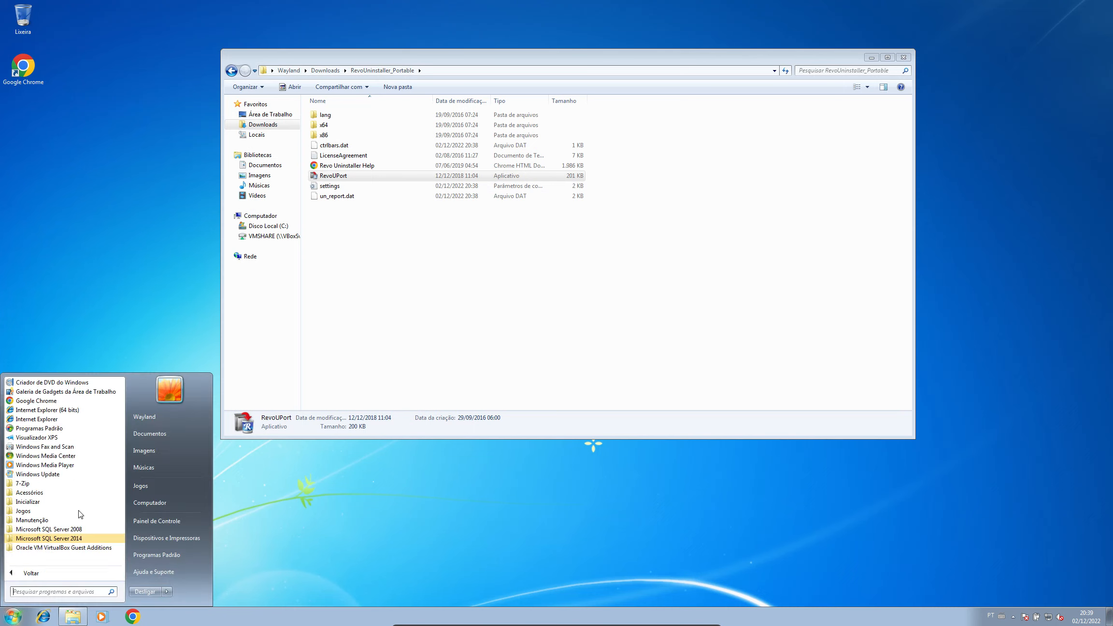
left_click(71, 539)
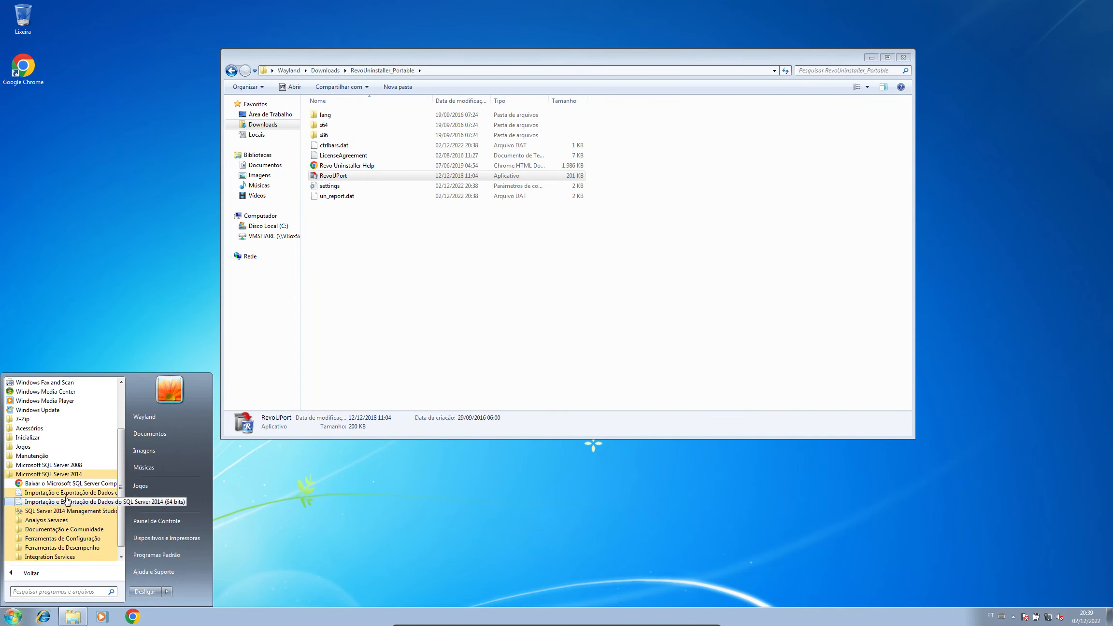
scroll(65, 512, "down", 1)
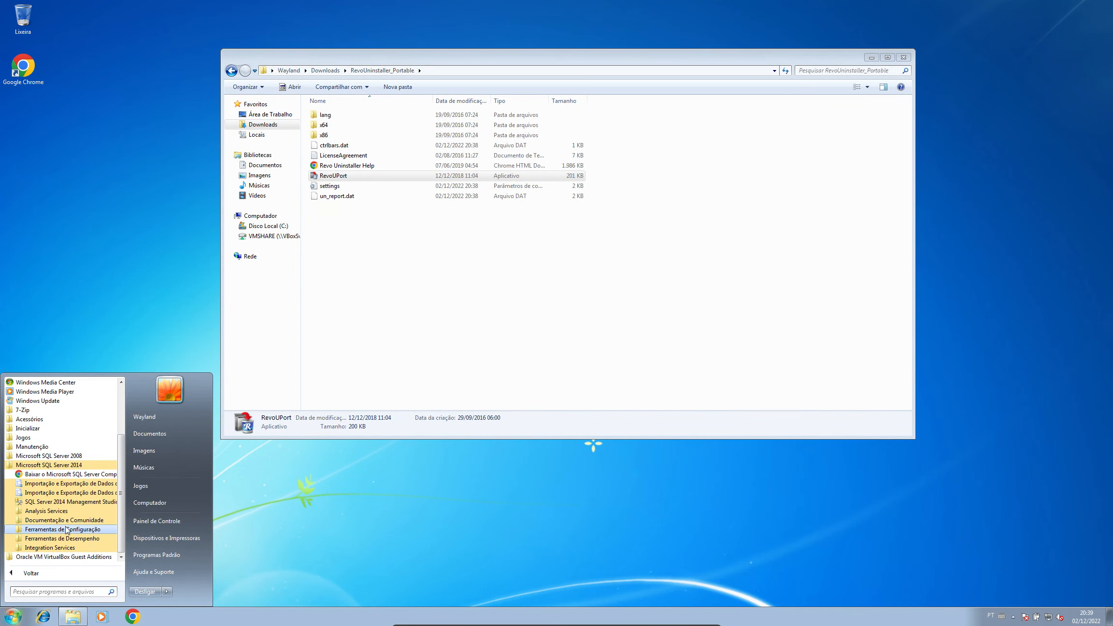
left_click(66, 530)
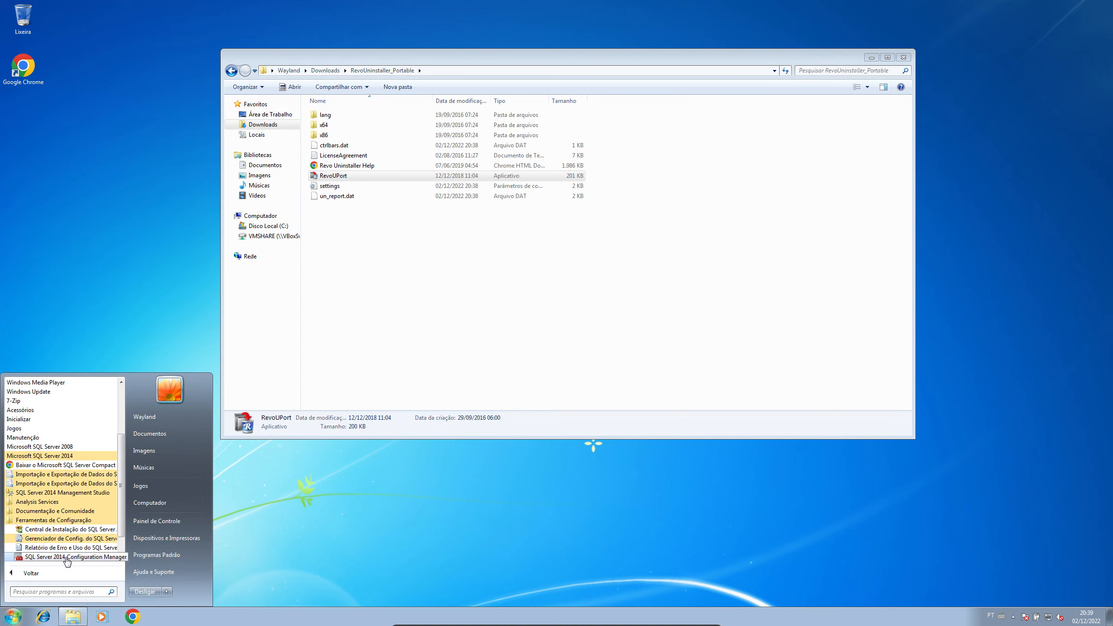
left_click(68, 558)
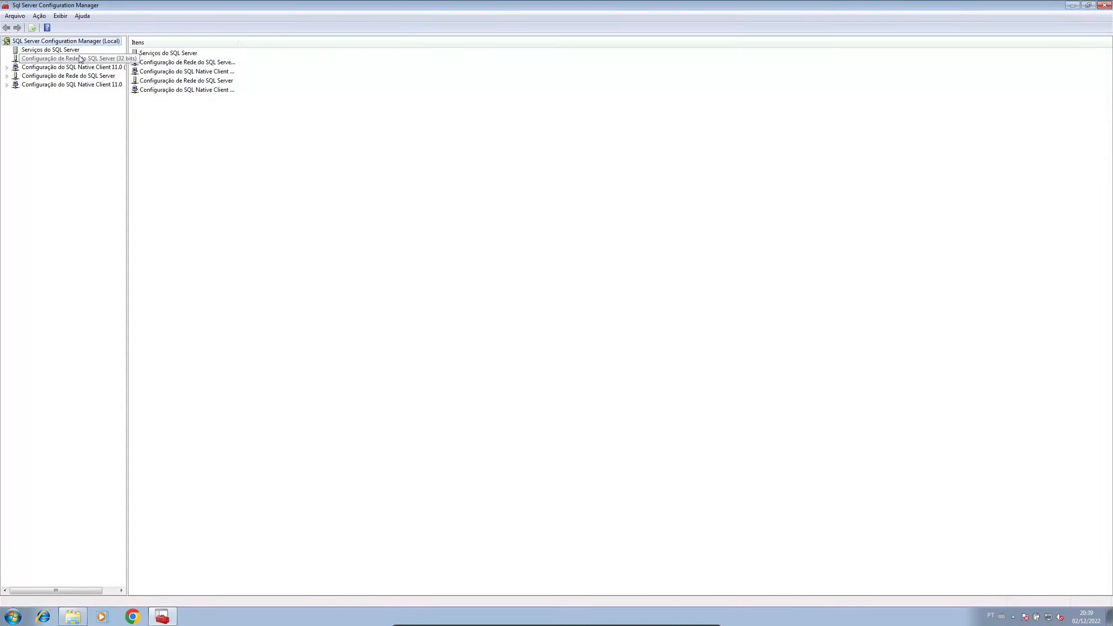
left_click(70, 50)
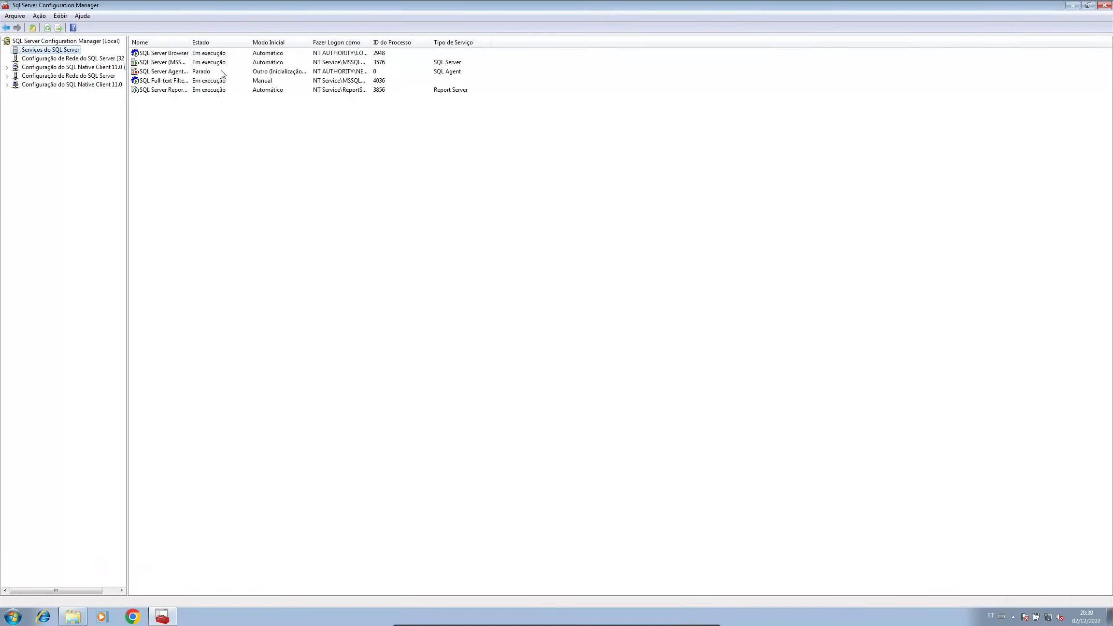
Step: Expand SQL Server network configuration to show the protocols for MSSQLSERVER
left_click(66, 60)
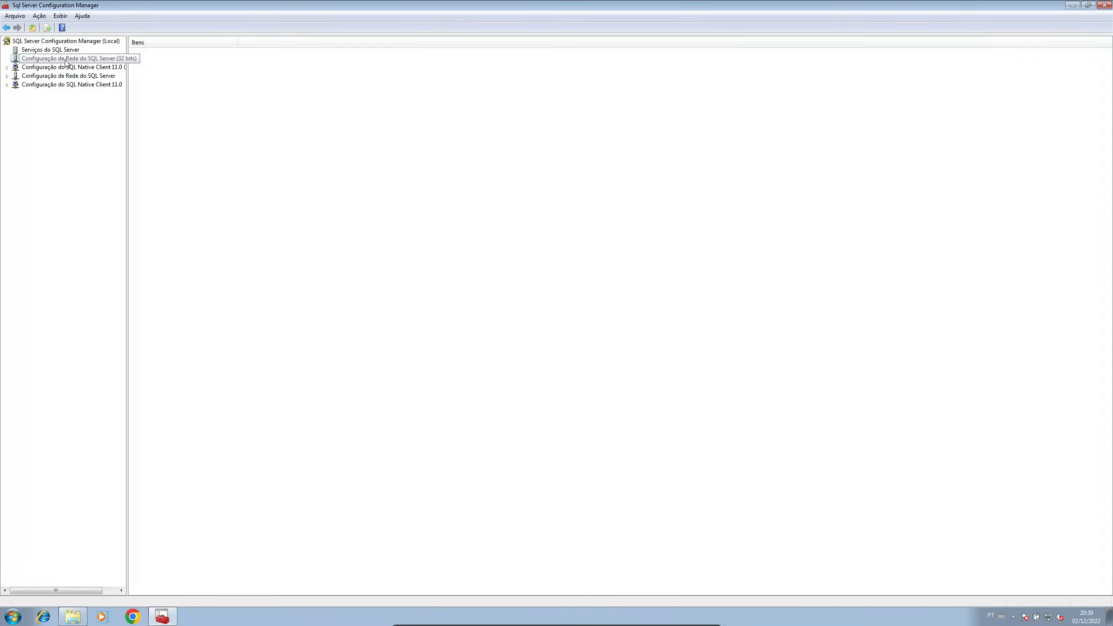
left_click(7, 68)
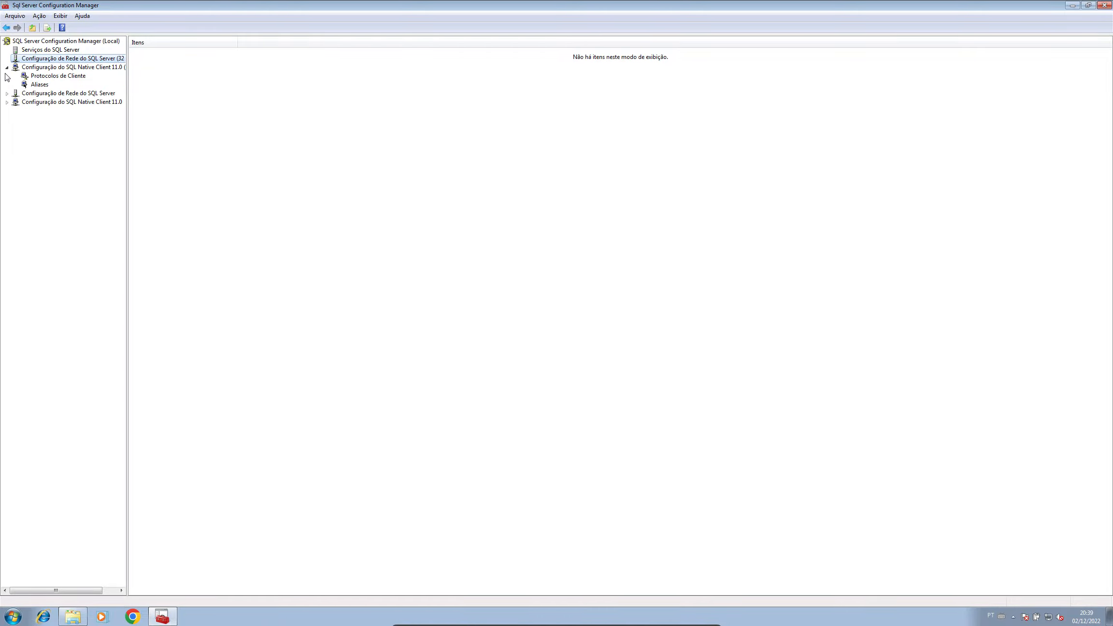
left_click(7, 67)
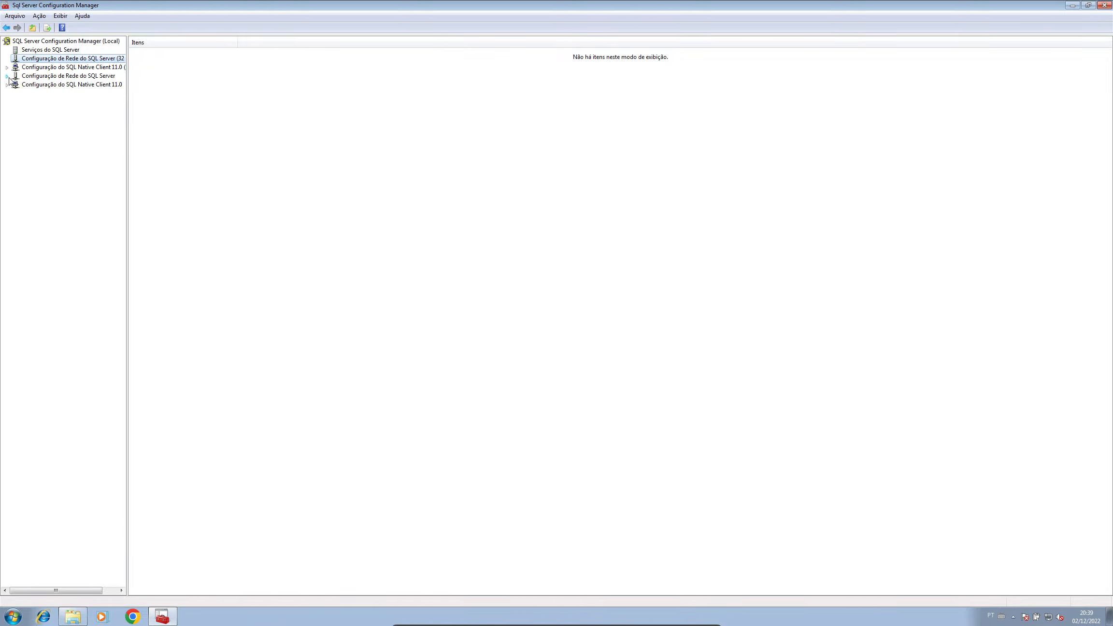
left_click(7, 76)
left_click(68, 85)
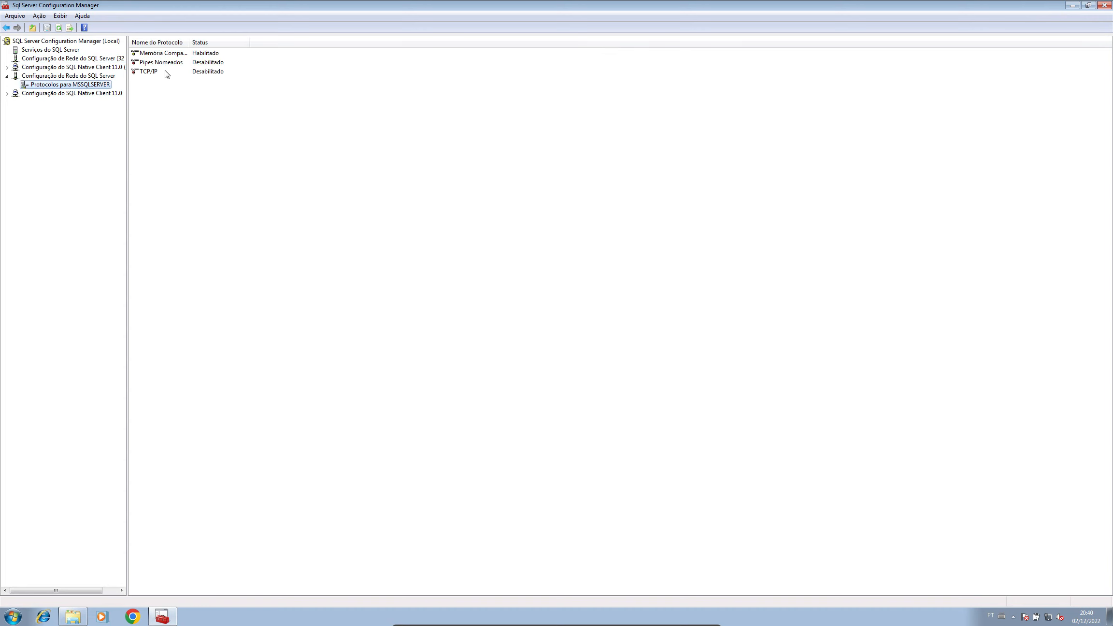
Step: Enable Pipes Nomeados and TCP/IP, accept the restart warnings, and view TCP/IP's IP address settings
right_click(167, 67)
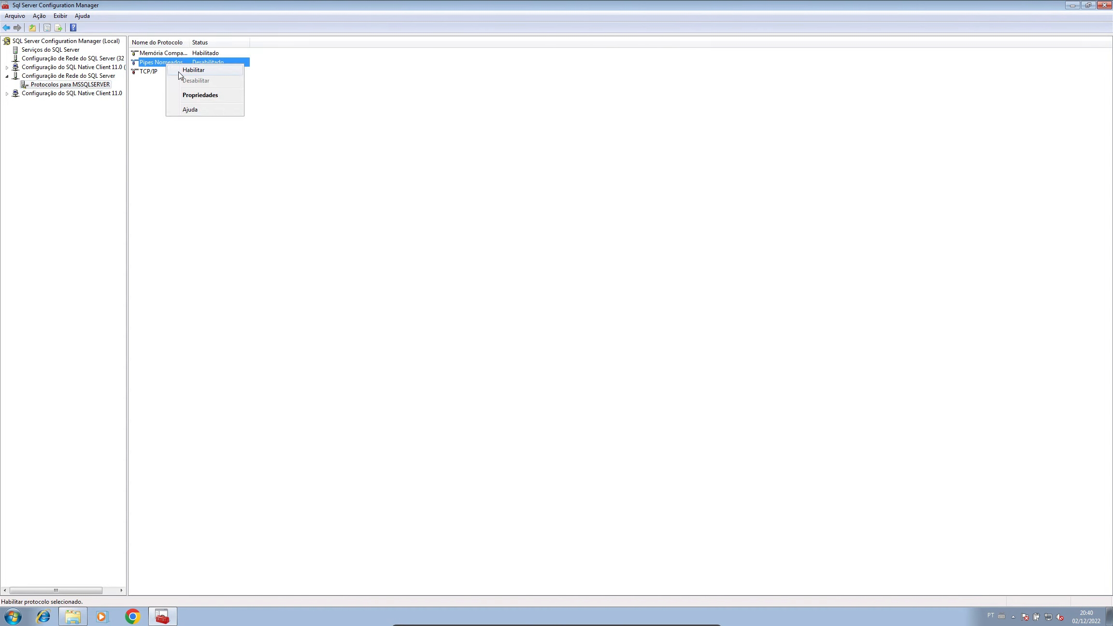
left_click(167, 70)
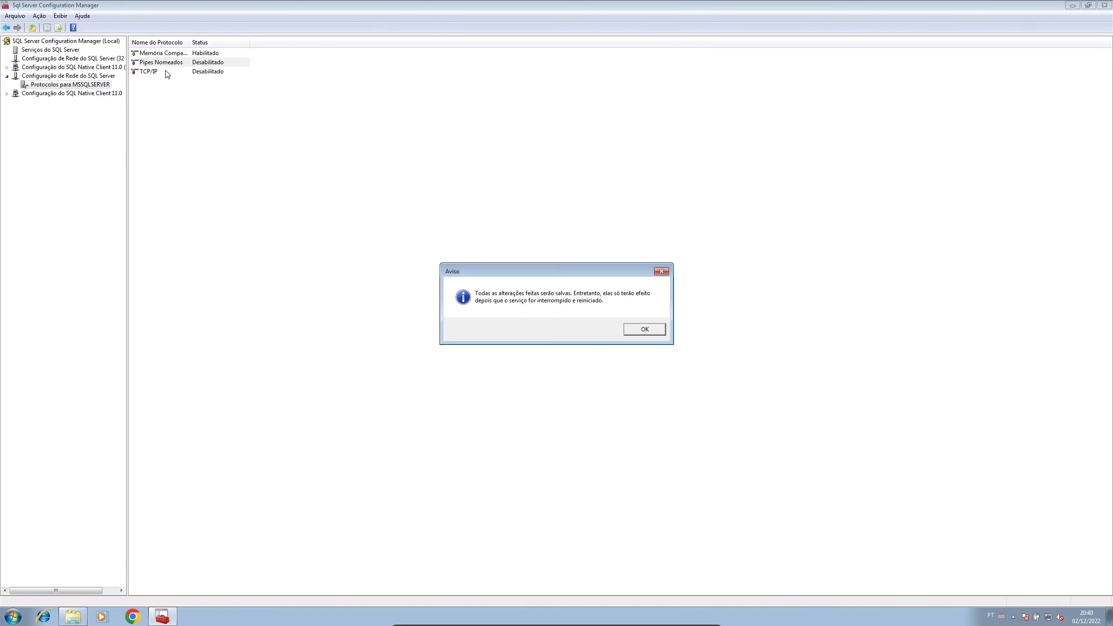
left_click(650, 327)
right_click(156, 72)
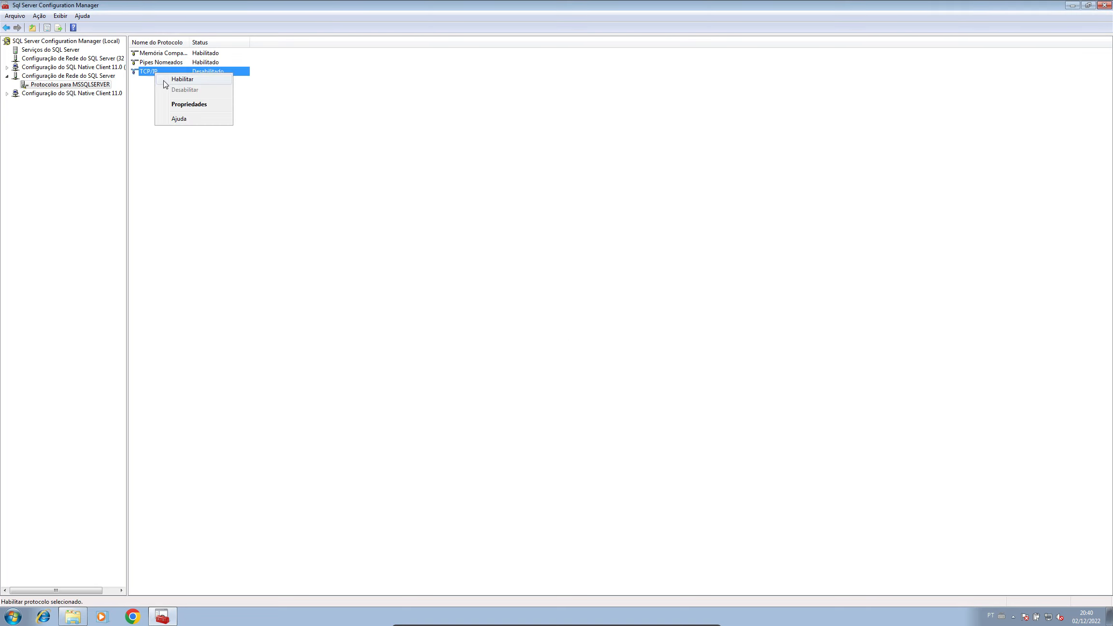
left_click(169, 79)
left_click(655, 328)
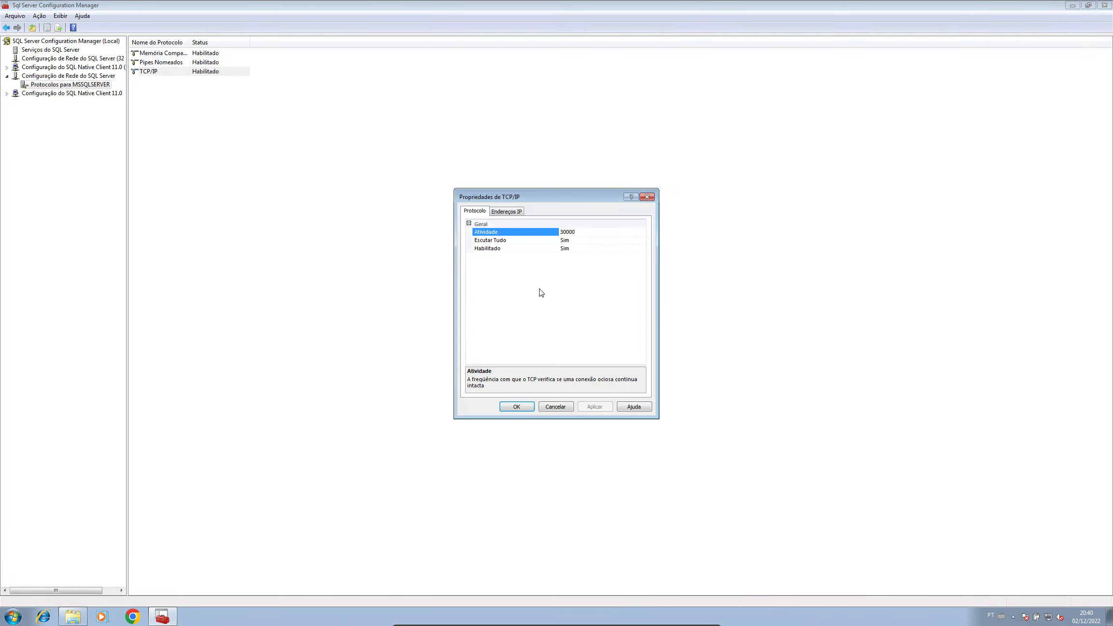
left_click(502, 213)
left_click_drag(534, 197, 518, 132)
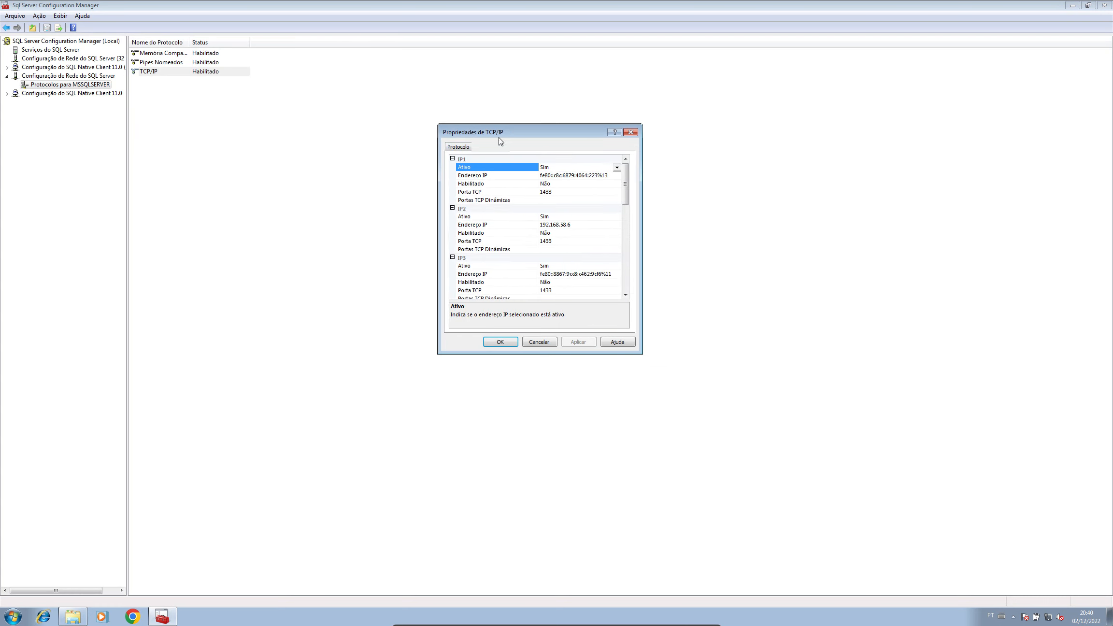
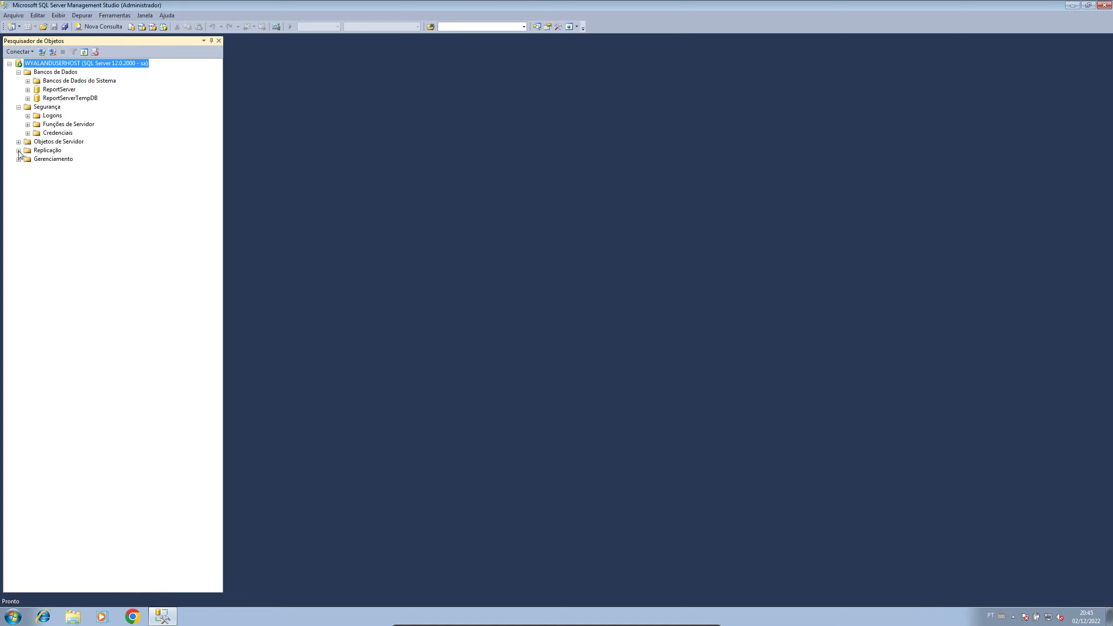
Step: Expand and collapse Replicação, Gerenciamento and Gerenciamento de Políticas to inspect their contents
left_click(19, 150)
left_click(18, 168)
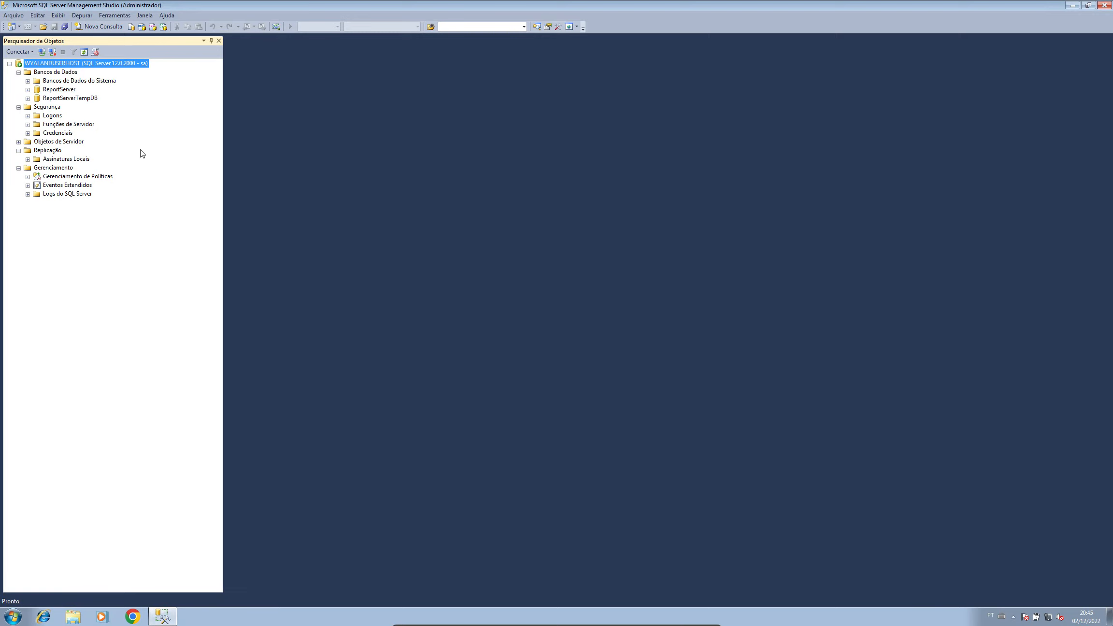
left_click(18, 150)
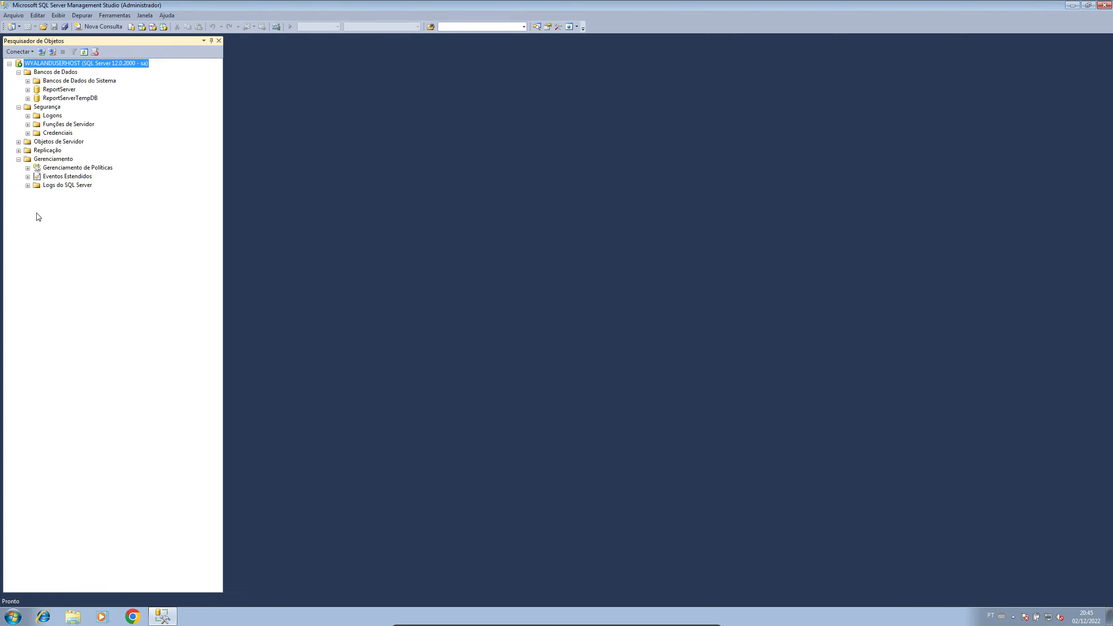
left_click(28, 185)
left_click(27, 168)
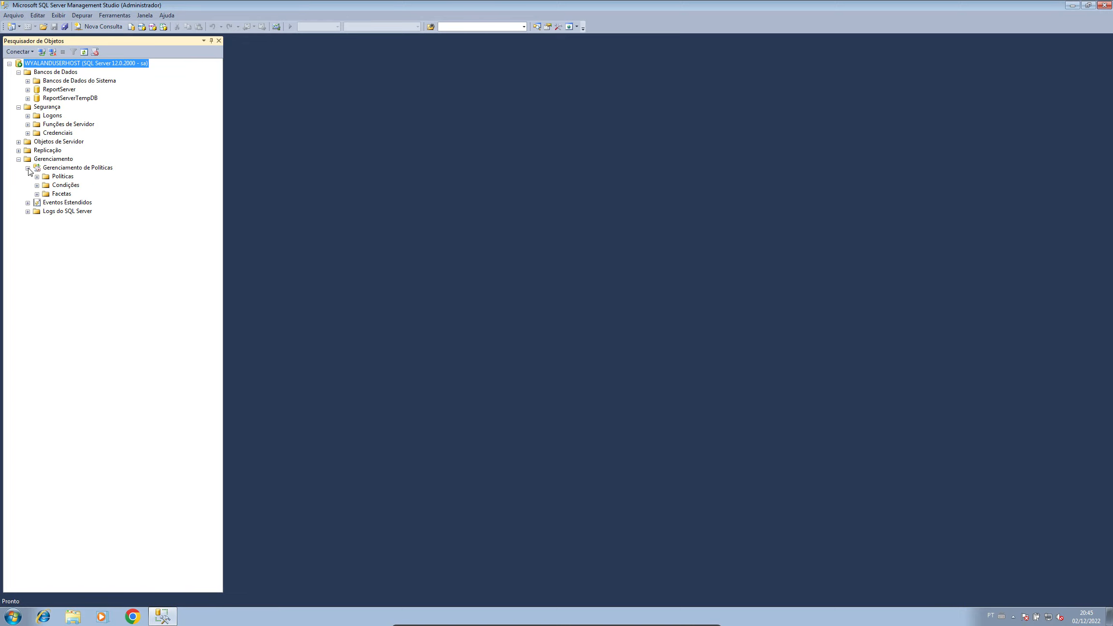
left_click(27, 168)
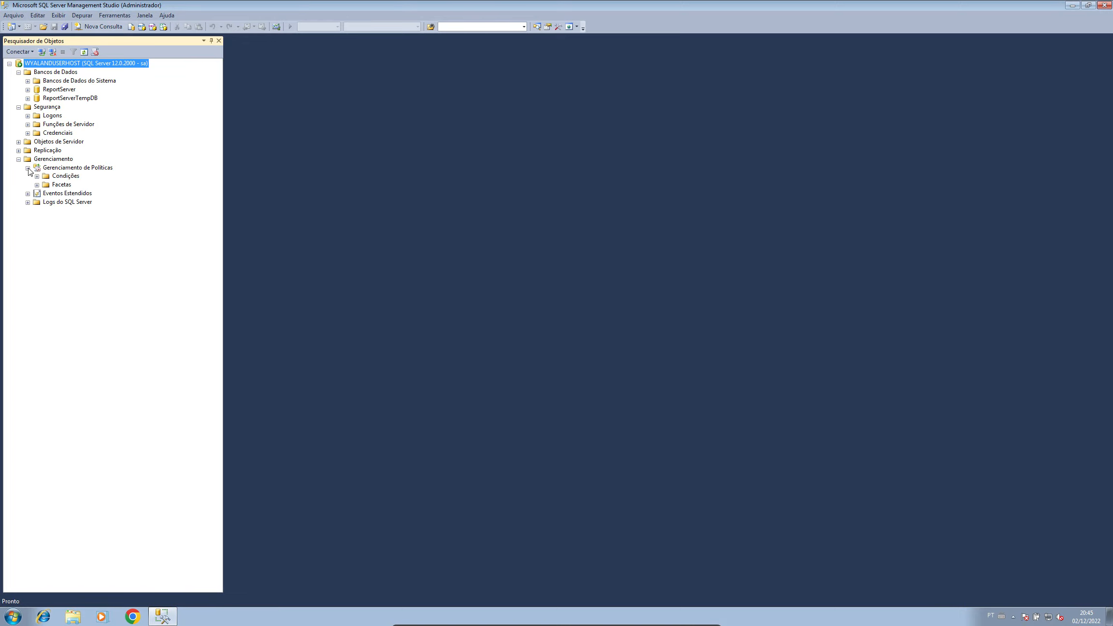
Step: Browse Objetos de Servidor and Dispositivos de Backup, collapse Segurança, and bring up Bancos de Dados actions
left_click(19, 142)
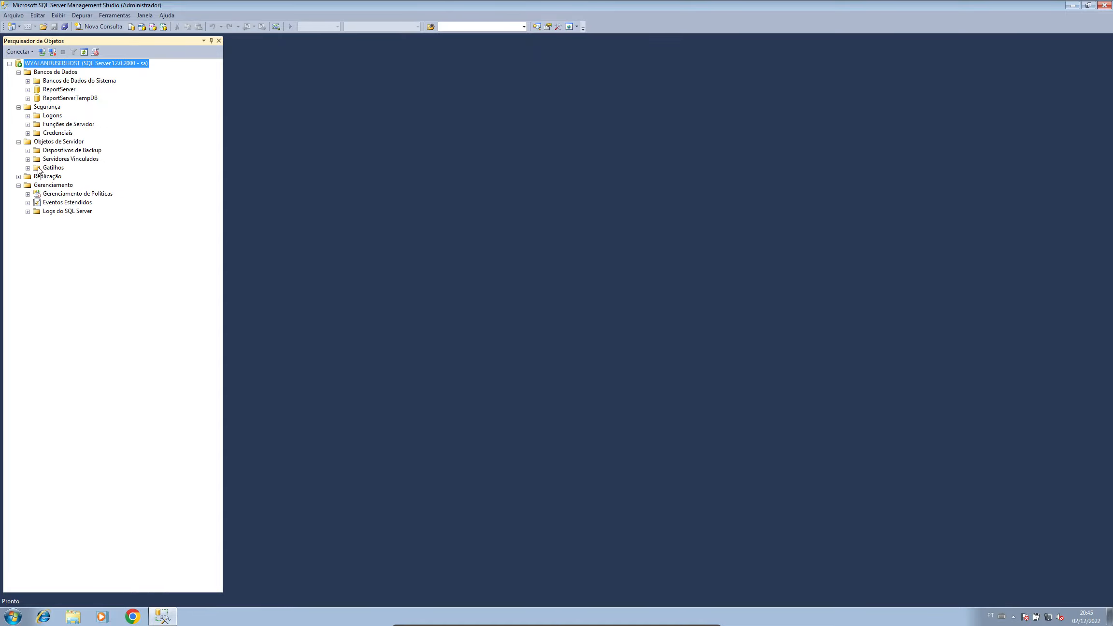
left_click(27, 150)
left_click(59, 150)
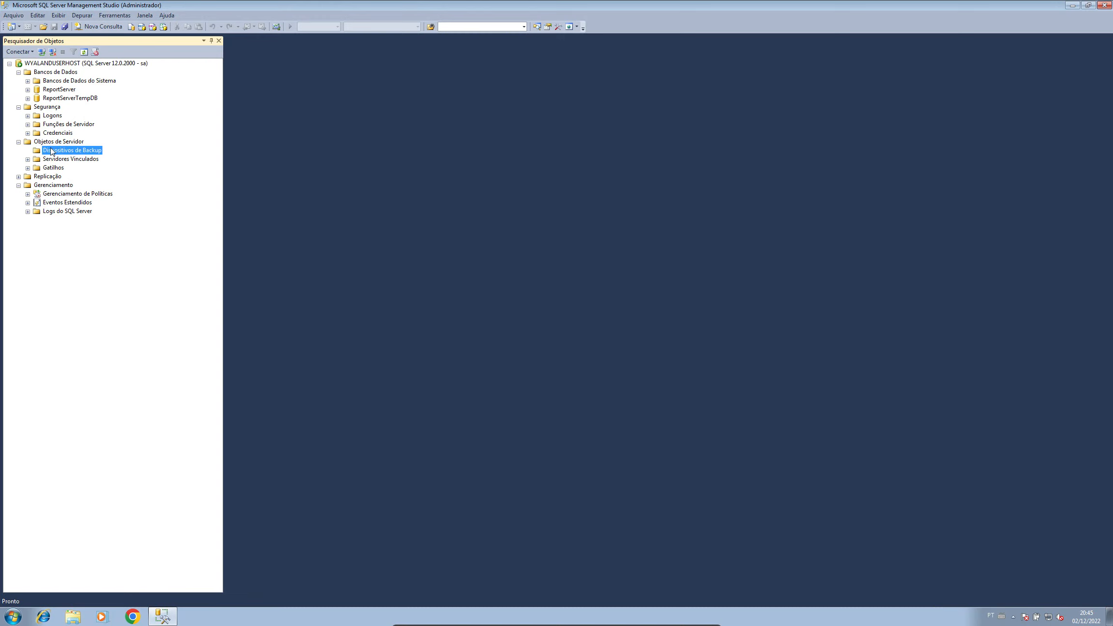
left_click(18, 142)
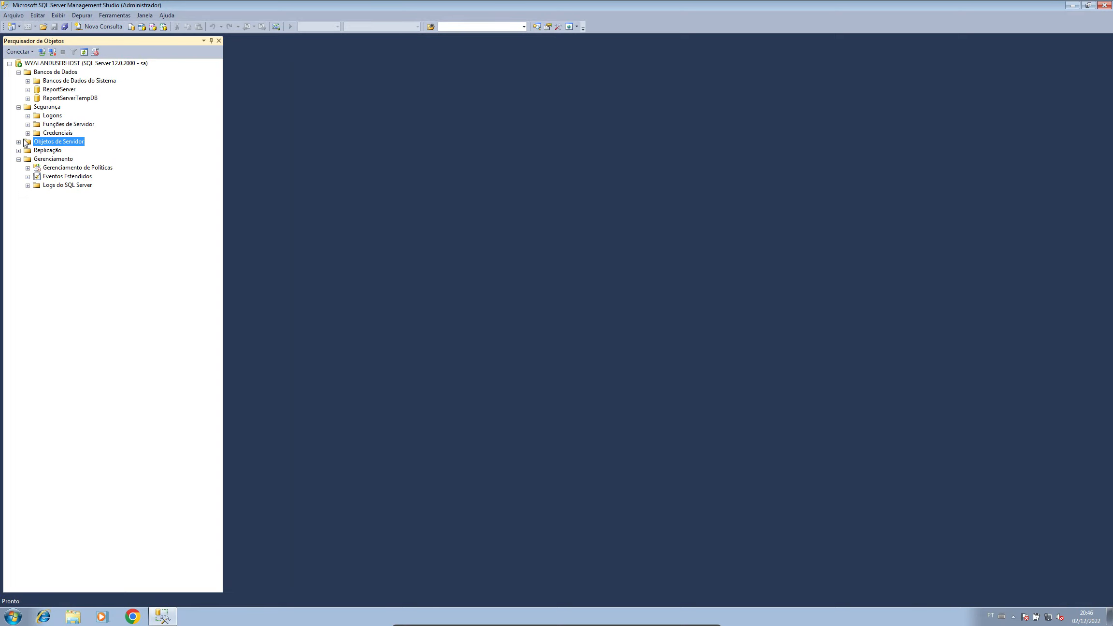
left_click(90, 65)
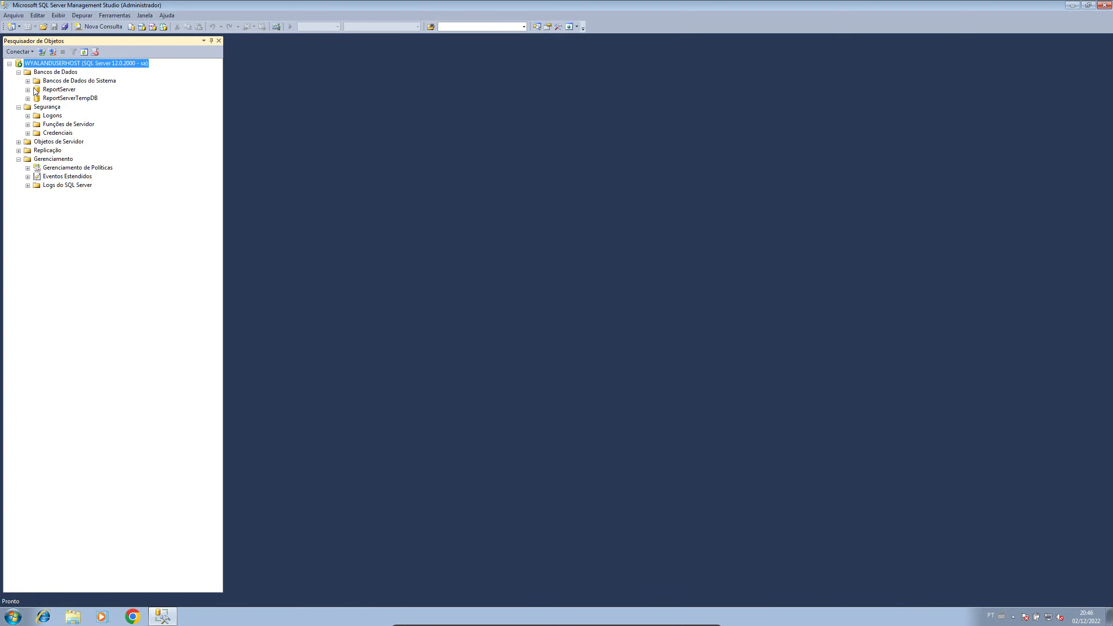
left_click(18, 107)
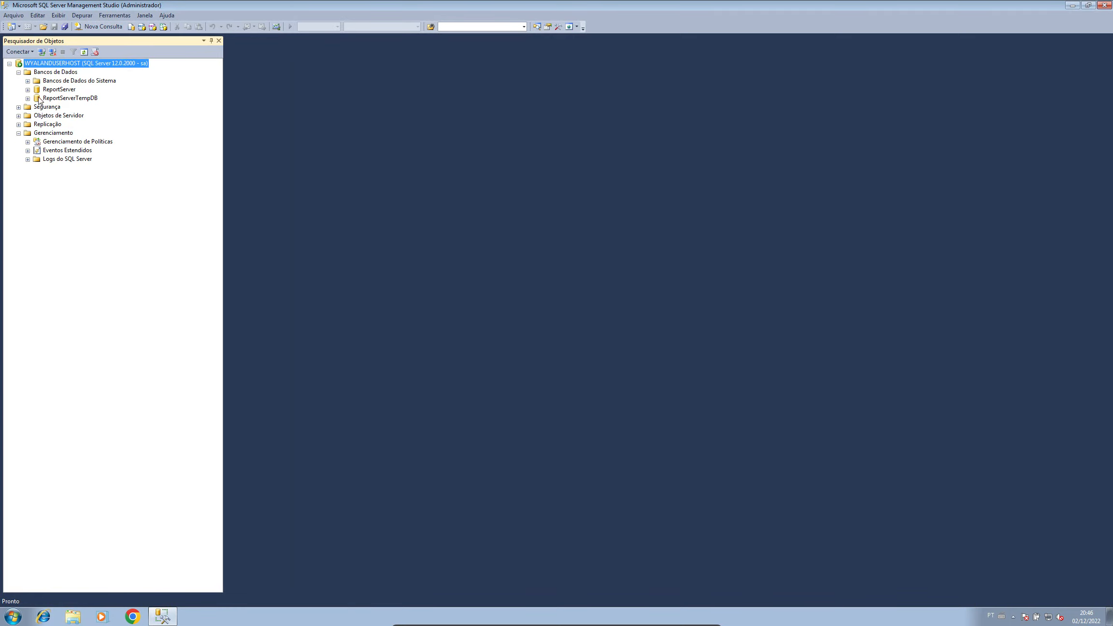
right_click(57, 73)
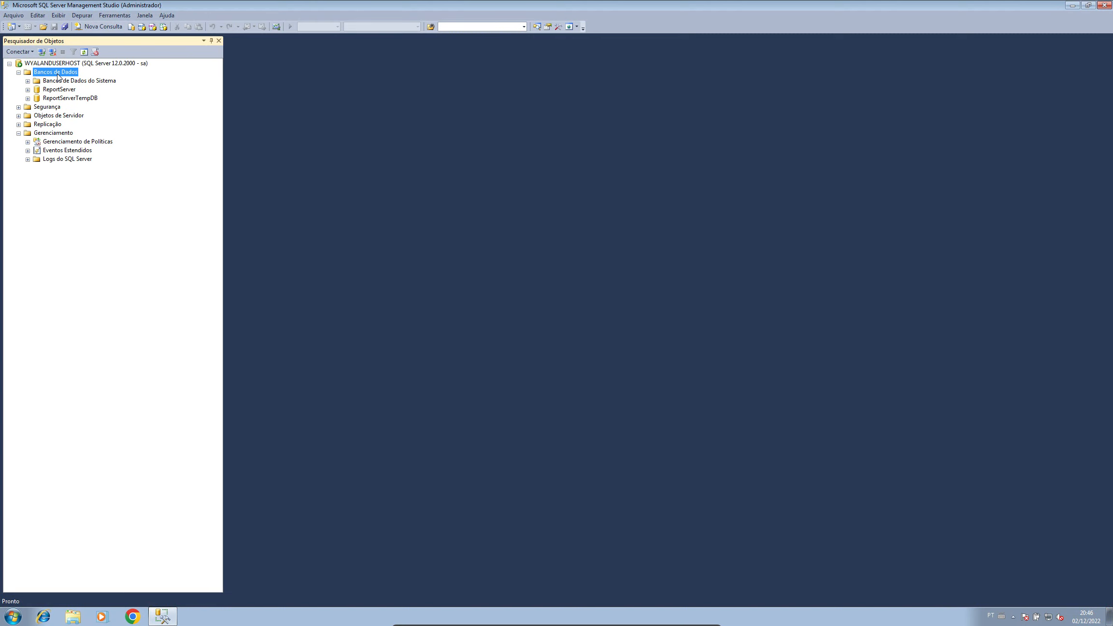
Step: Start a new database and name it WaylandSD
left_click(89, 81)
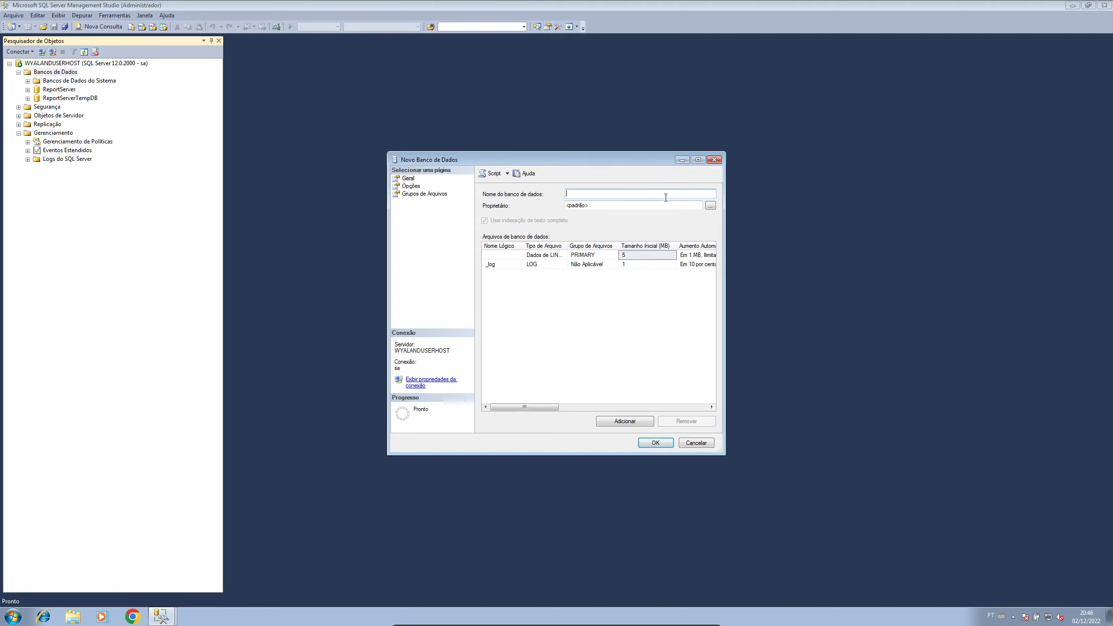
type("WaylandS")
double_click(609, 197)
key("BackSpace")
type("Wayl")
Step: Review Opções with recovery model left at Simples, check Grupos de Arquivos, and create the database
left_click(410, 187)
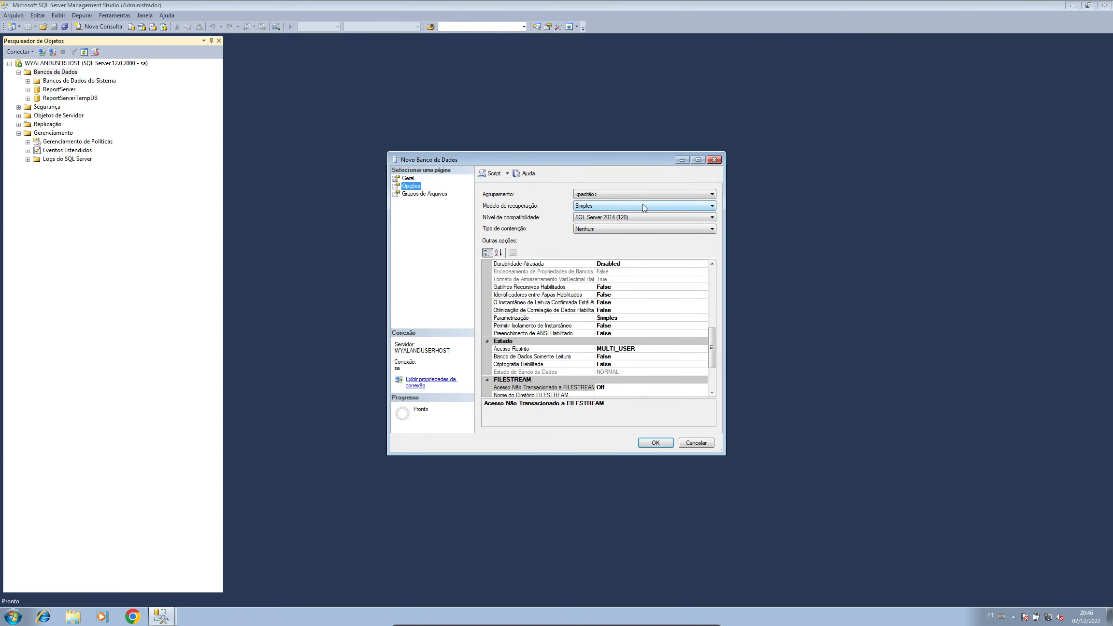
left_click(644, 206)
left_click(644, 206)
left_click(643, 207)
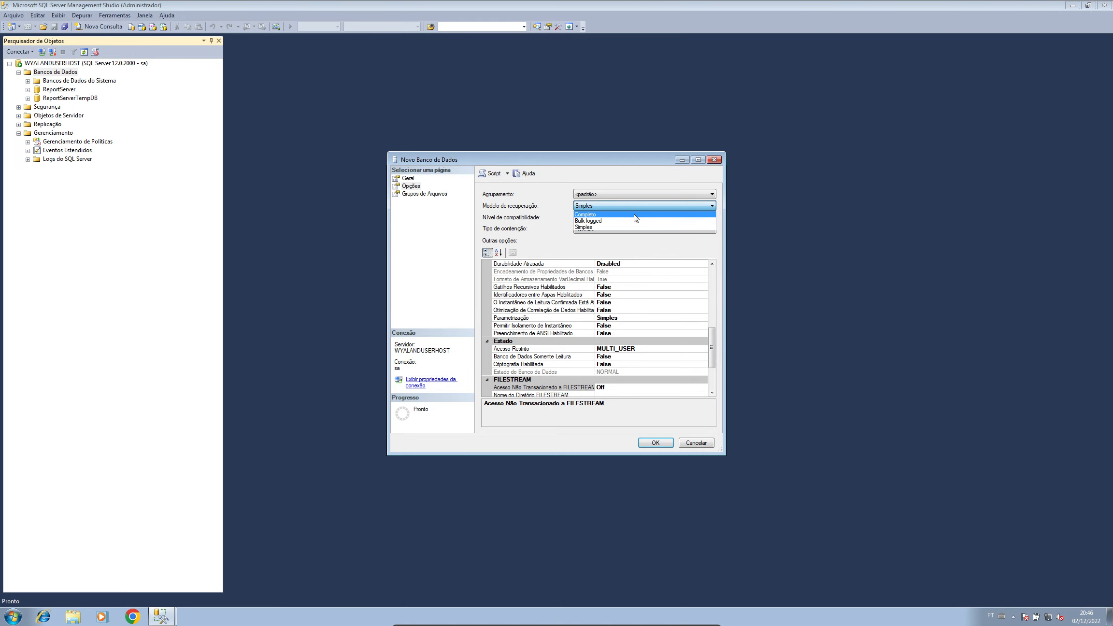
left_click(635, 215)
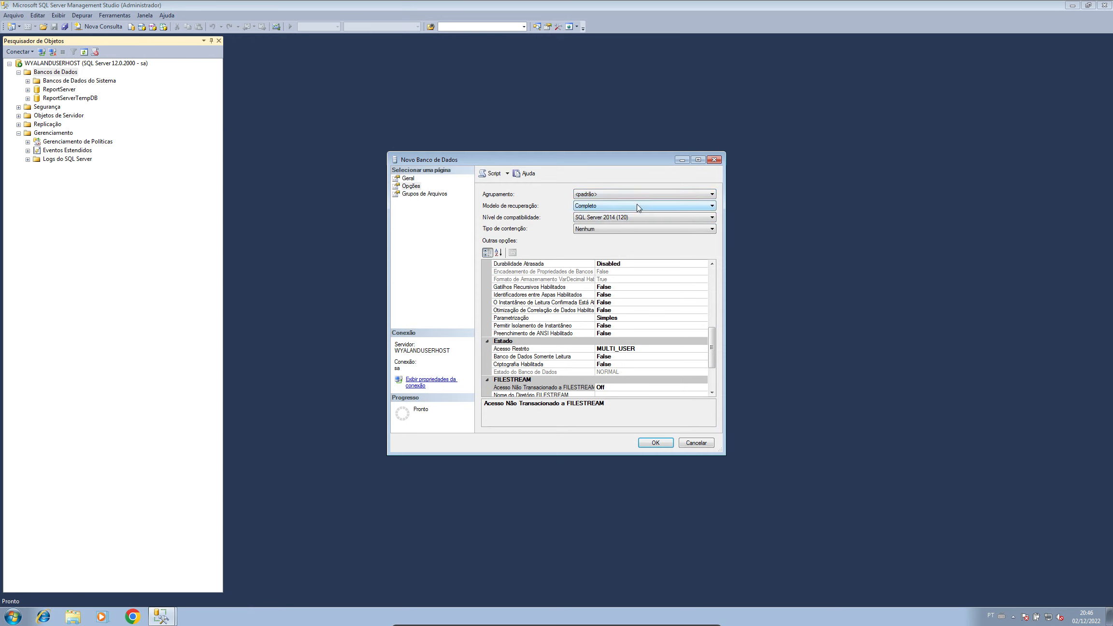
left_click(640, 206)
left_click(636, 227)
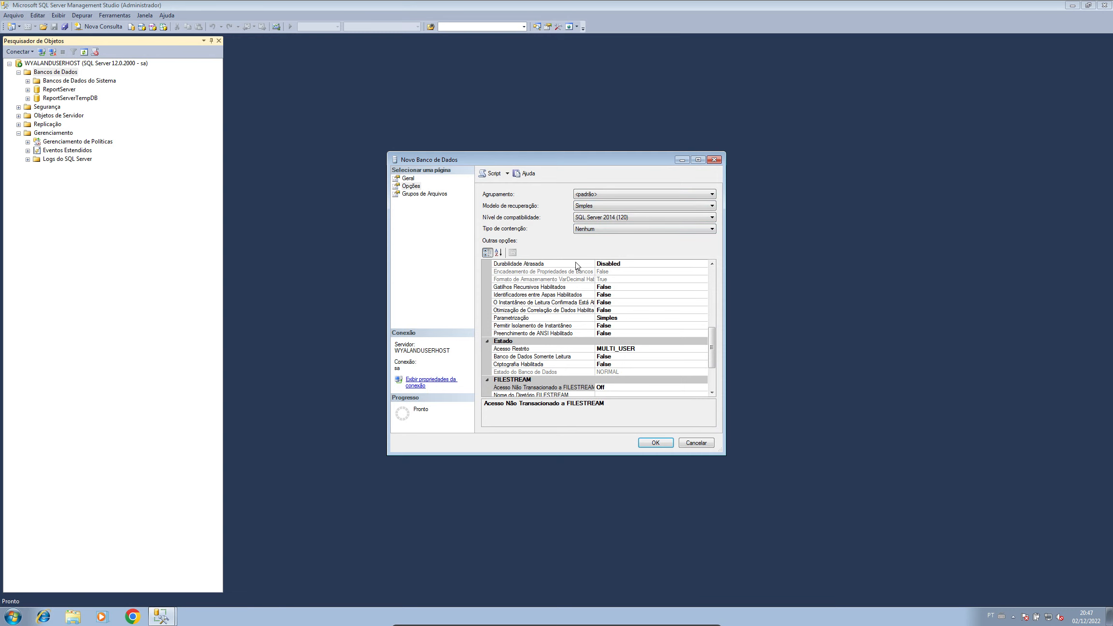
left_click(418, 194)
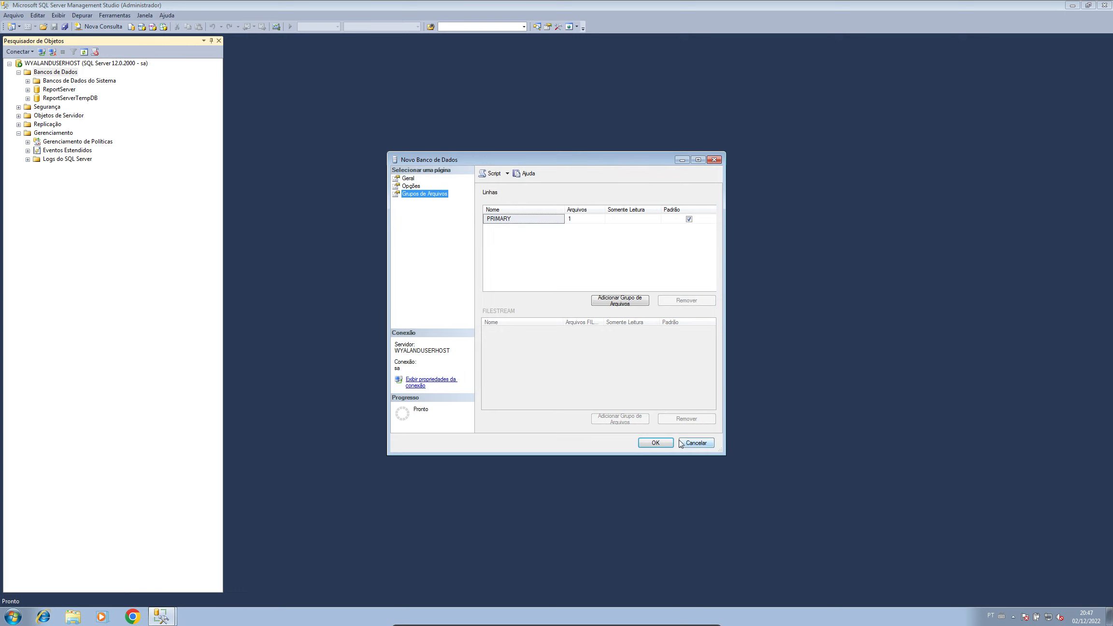
left_click(654, 443)
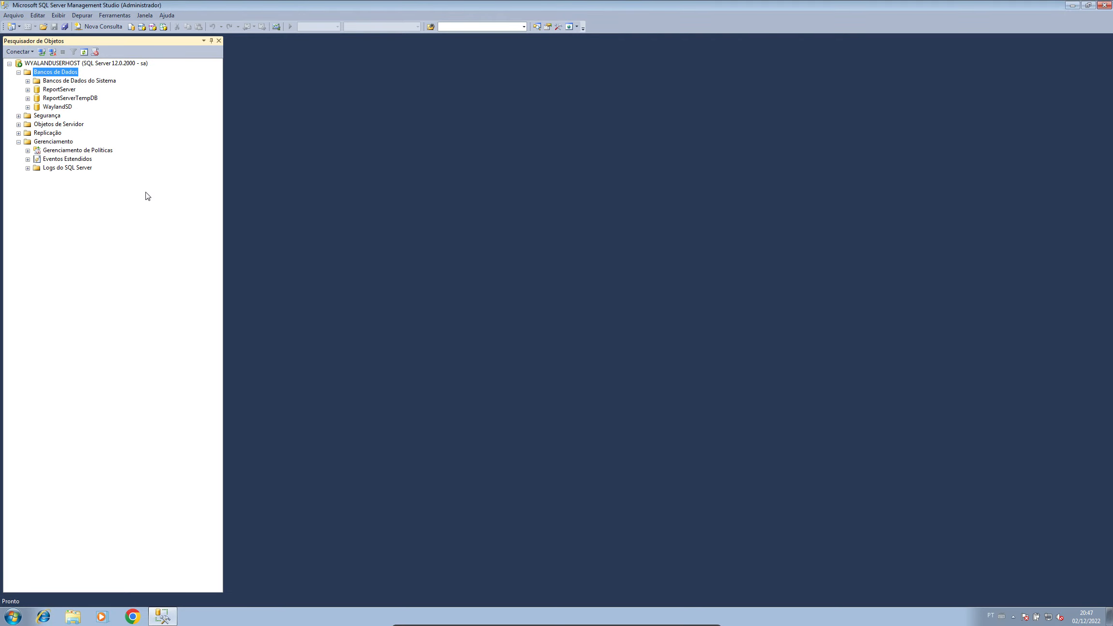
Step: Collapse Bancos de Dados, expand Segurança, and choose Novo Logon from the Logons folder
left_click(48, 116)
left_click(56, 107)
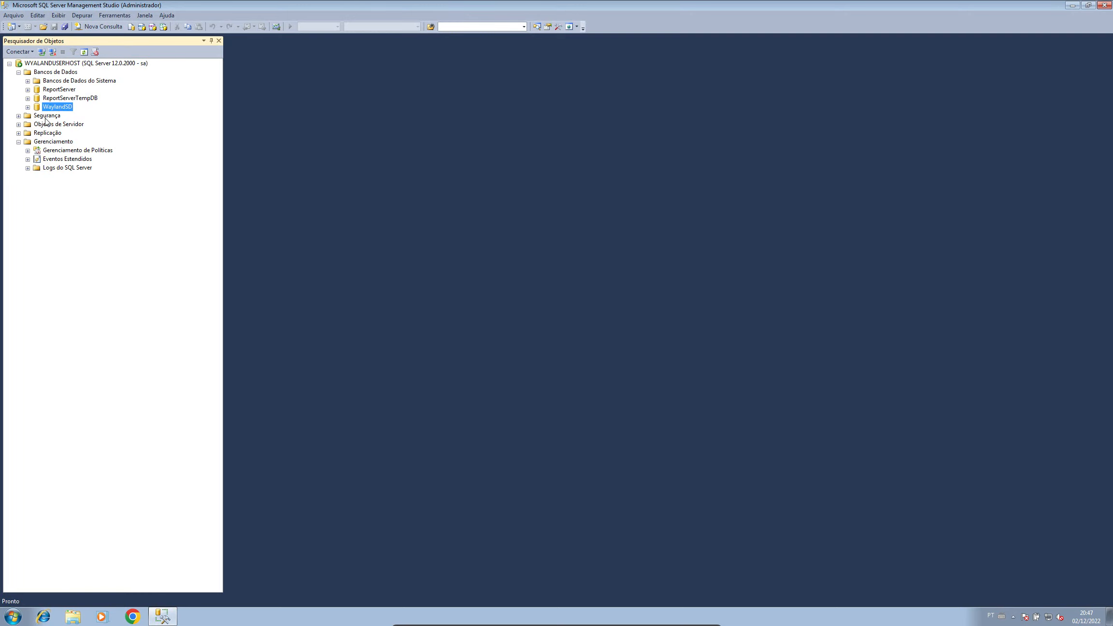
double_click(23, 73)
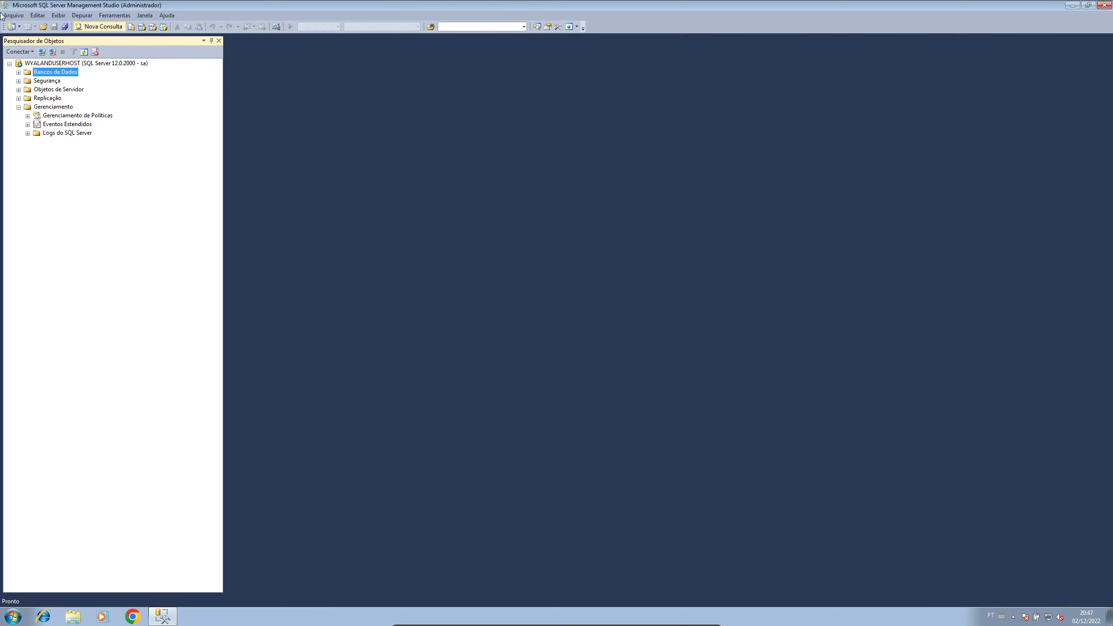
left_click(18, 80)
left_click(46, 91)
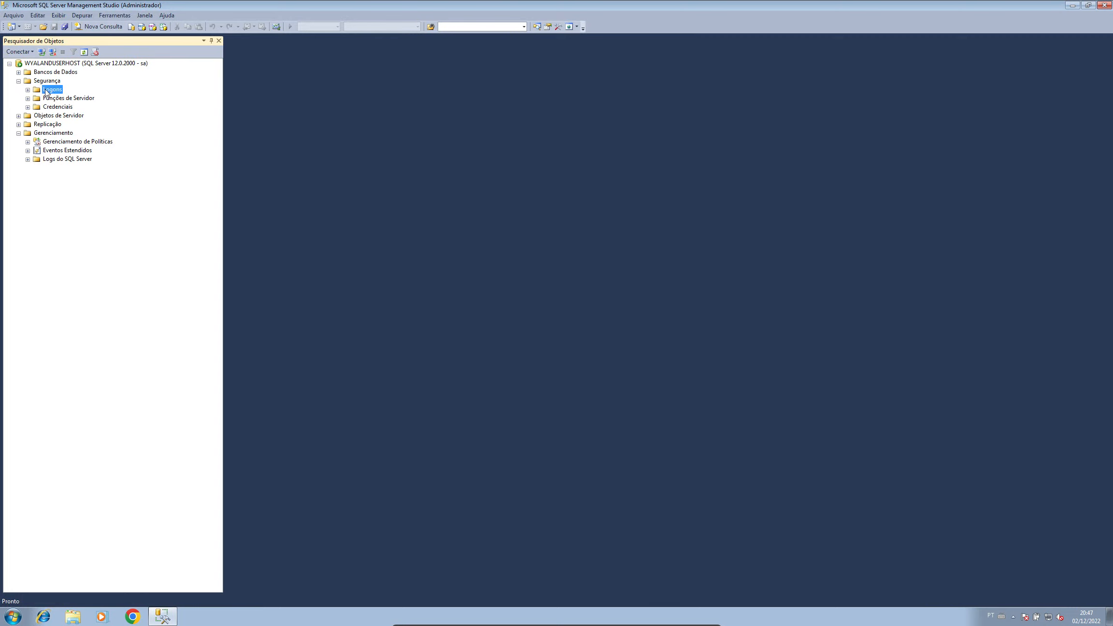
right_click(46, 91)
left_click(73, 91)
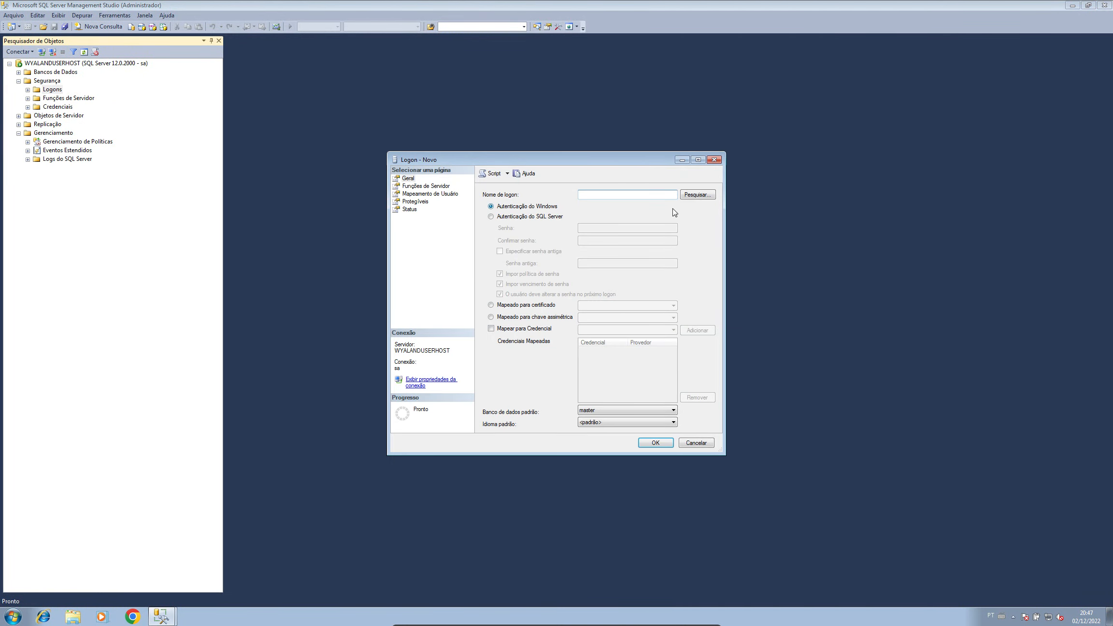
Step: Name the login WaylandSD, use SQL Server authentication with a non-expiring password, default database WaylandSD
type("WaylandSD")
left_click(539, 218)
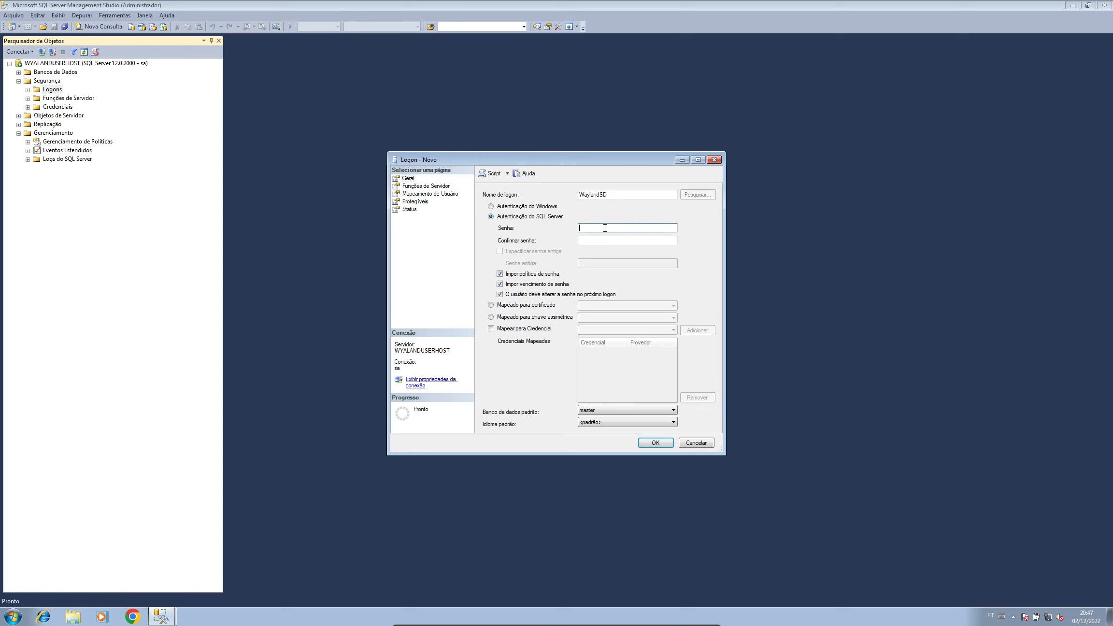
type("123")
left_click(500, 284)
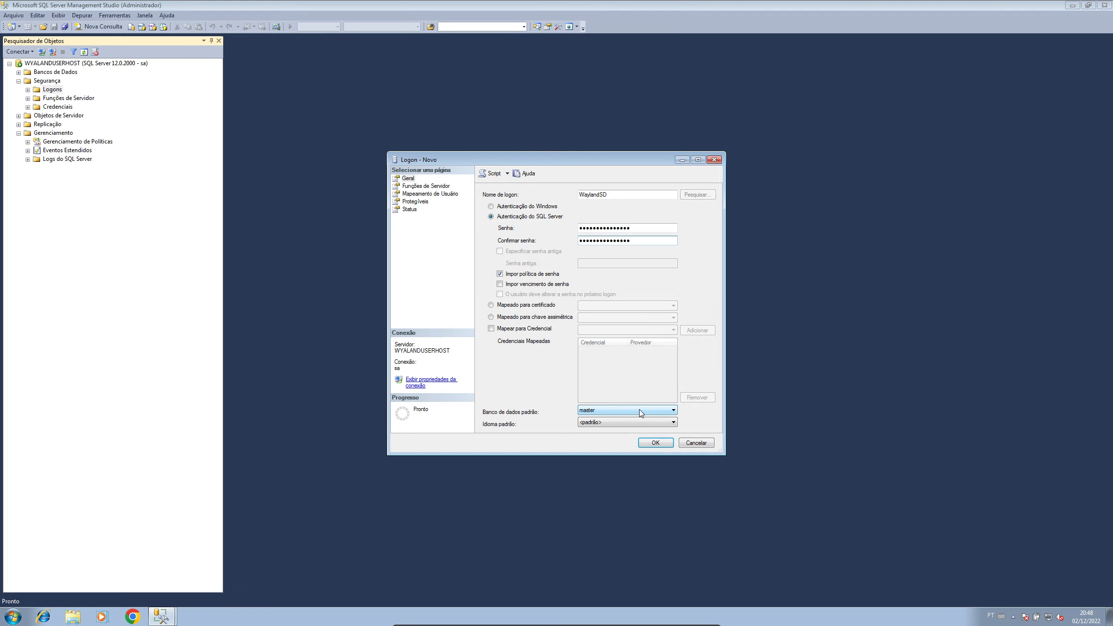
left_click(640, 412)
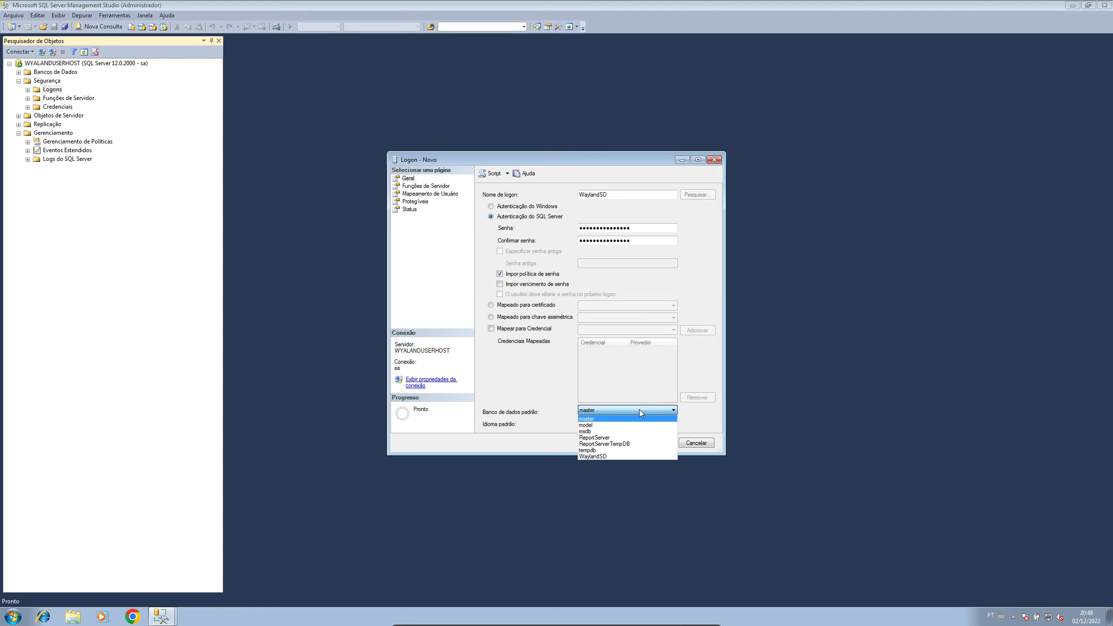
left_click(634, 456)
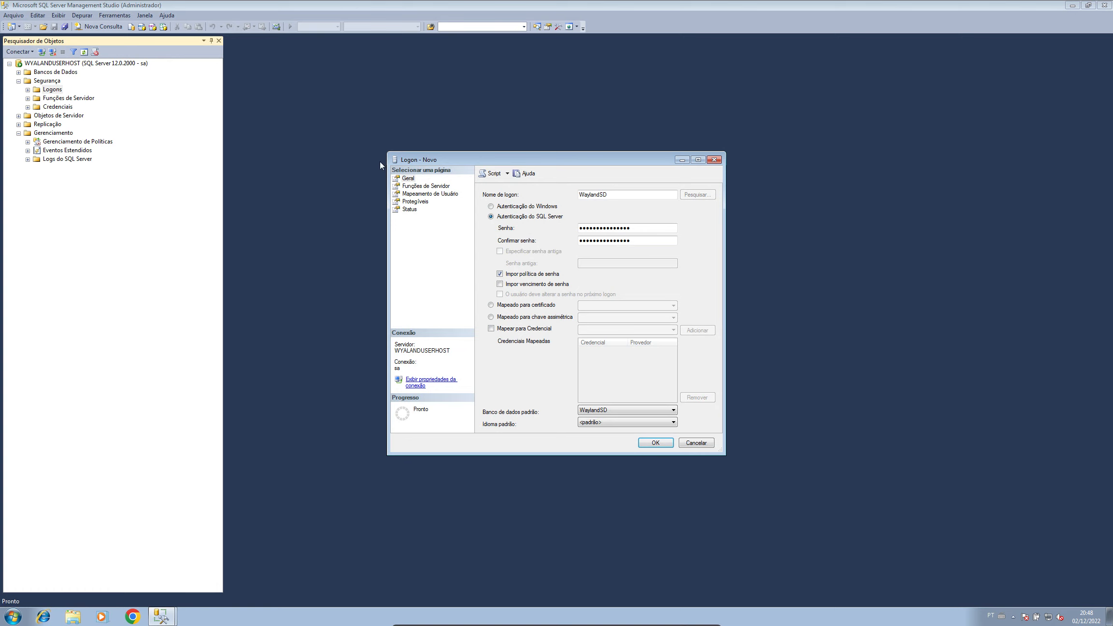
Step: Map the login to WaylandSD with default schema dbo and the db_owner role, then create it
left_click(439, 188)
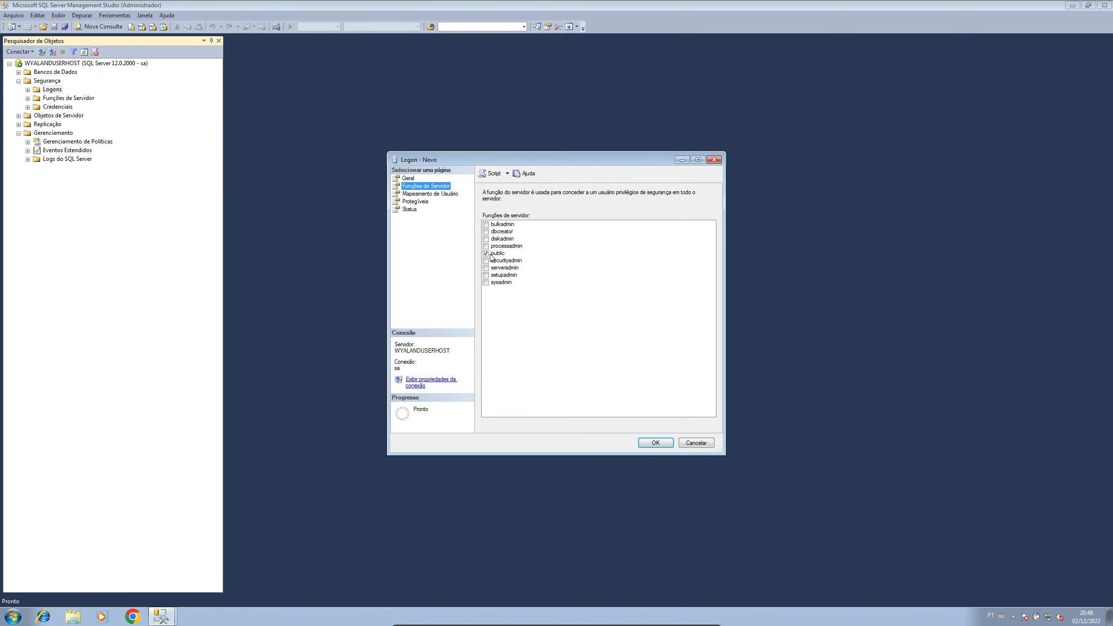
left_click(426, 194)
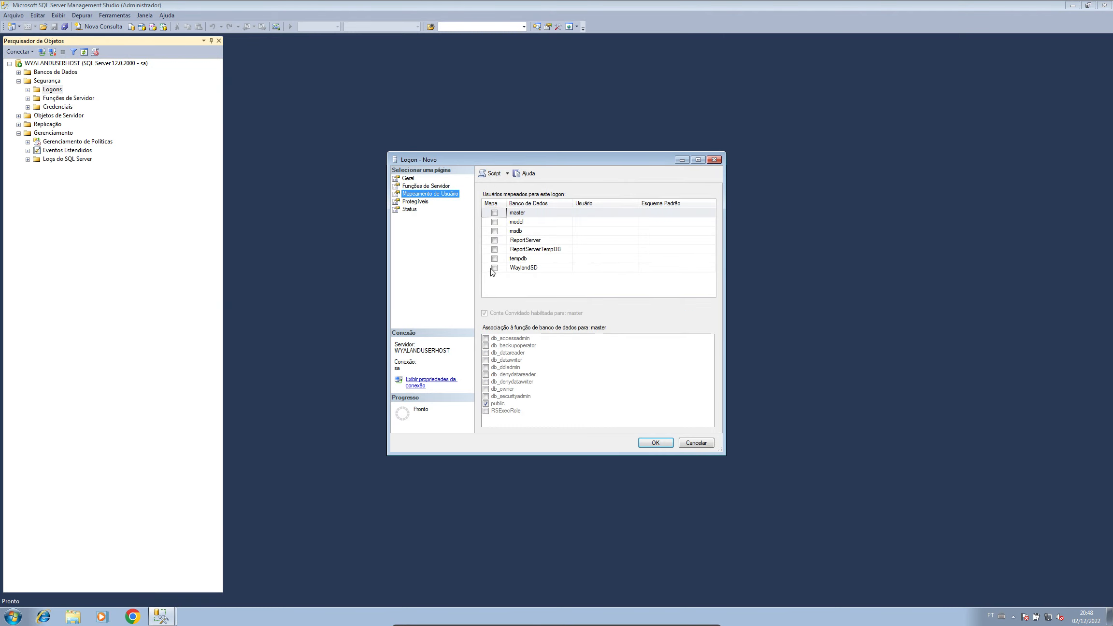
left_click(494, 268)
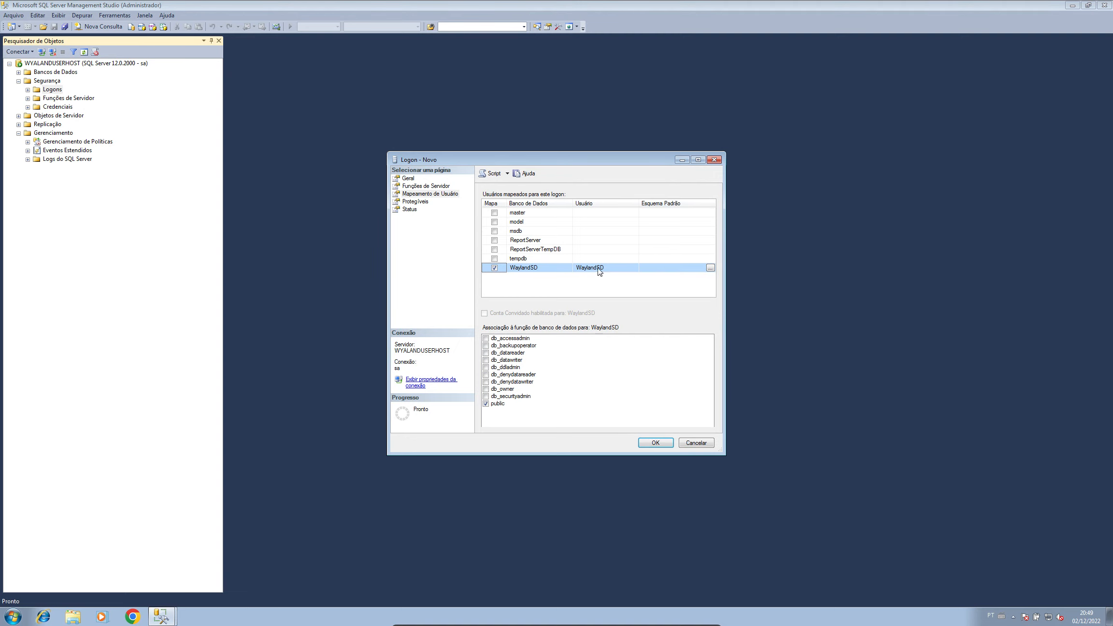
left_click(662, 268)
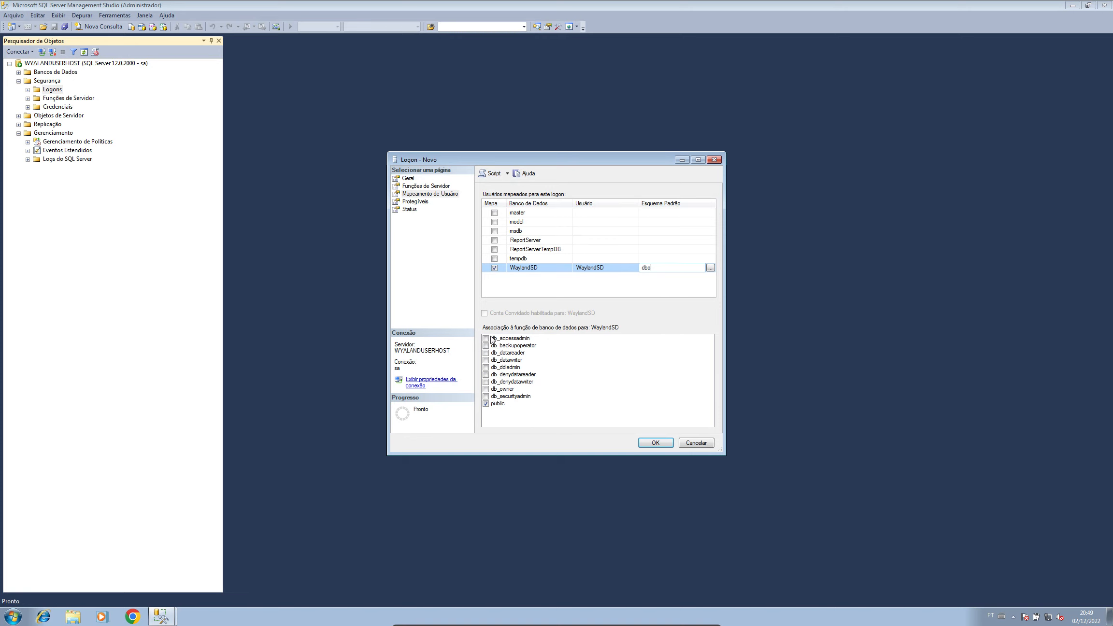
left_click(487, 390)
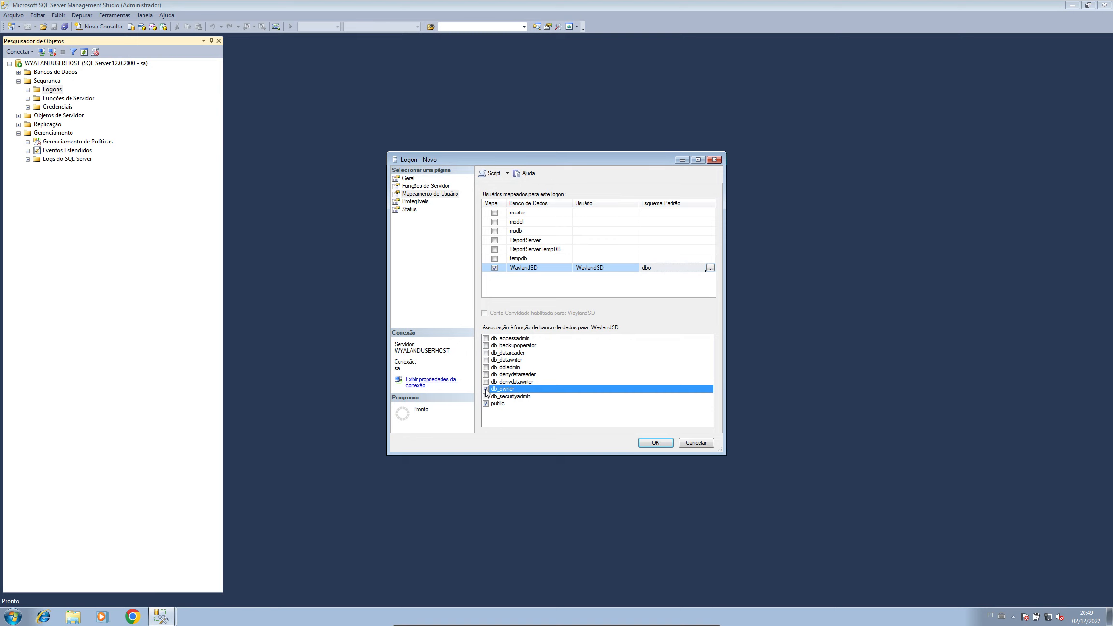
left_click(487, 391)
left_click(659, 445)
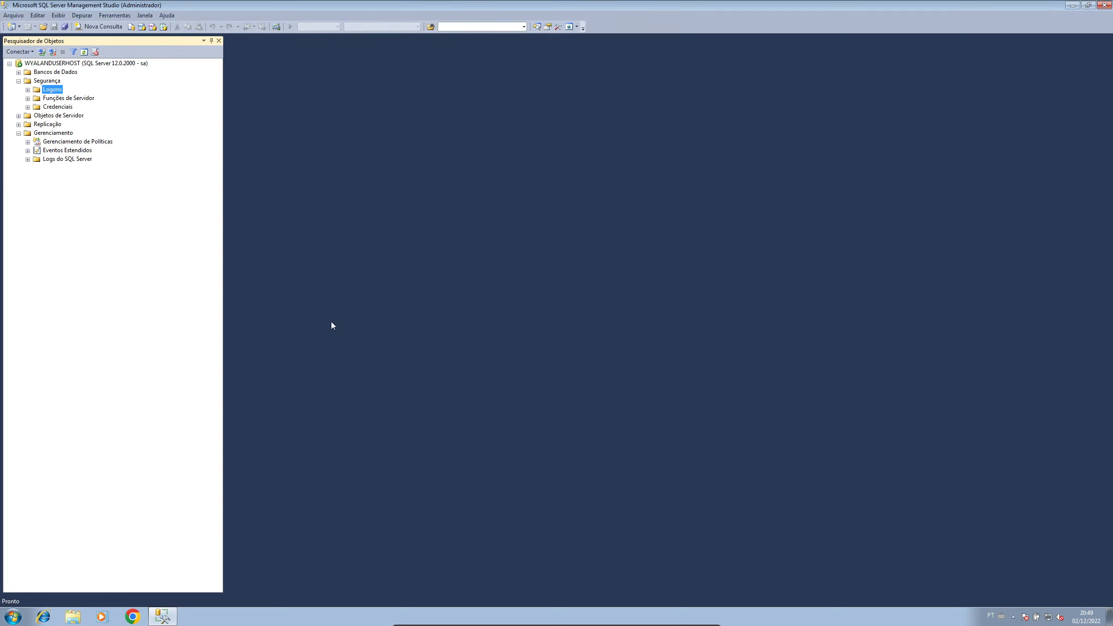
Step: Open the WaylandSD database properties, check Permissões lists the WaylandSD user, and close with OK
left_click(27, 90)
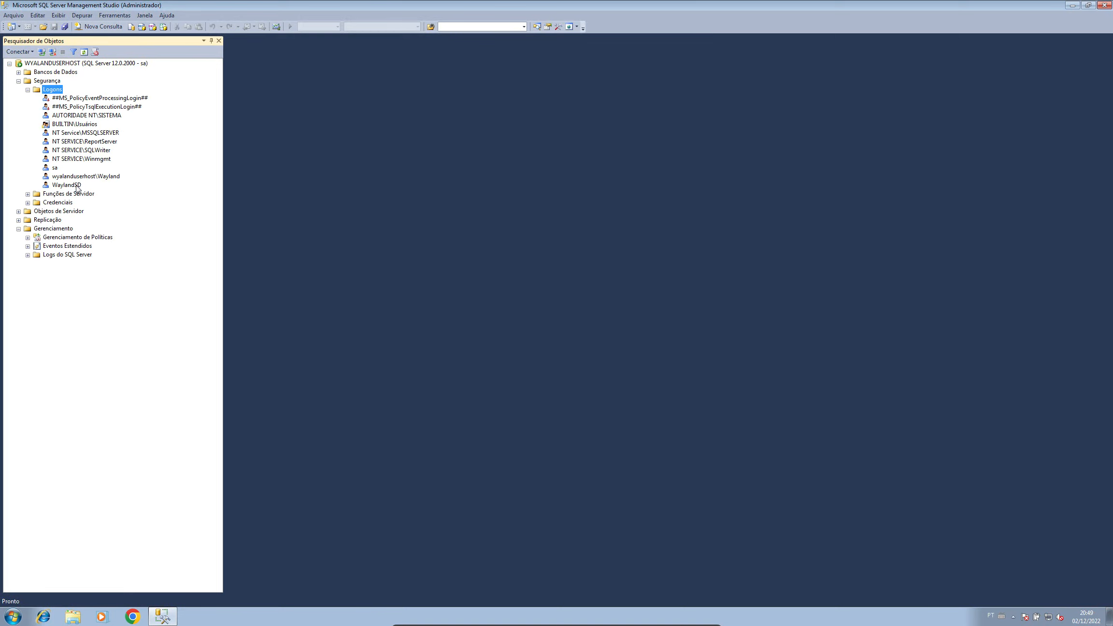
left_click(19, 81)
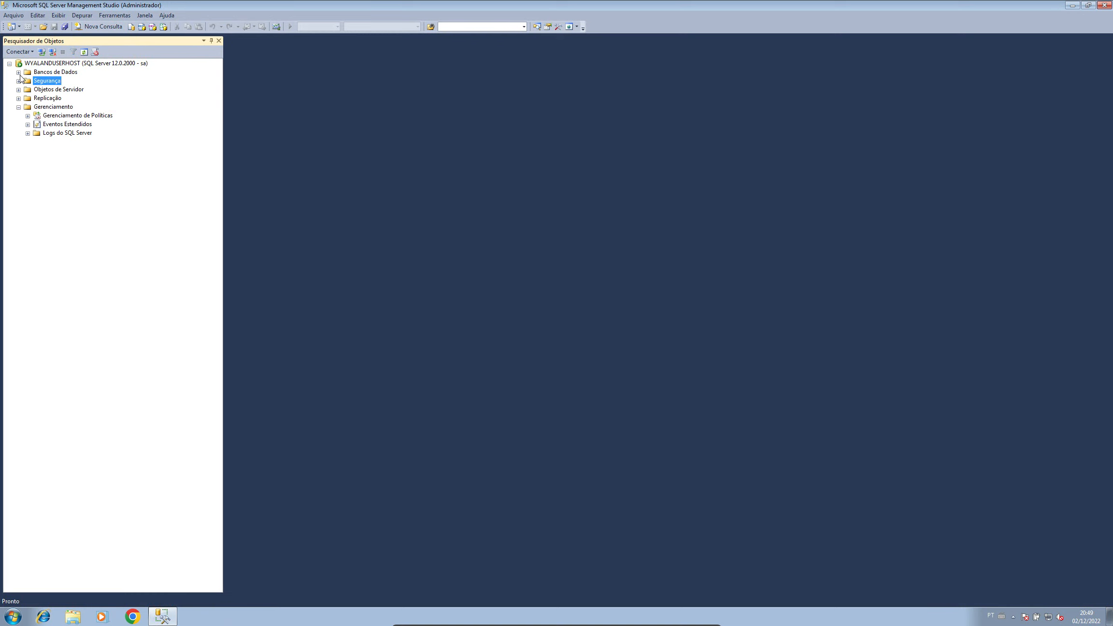
left_click(19, 72)
right_click(58, 106)
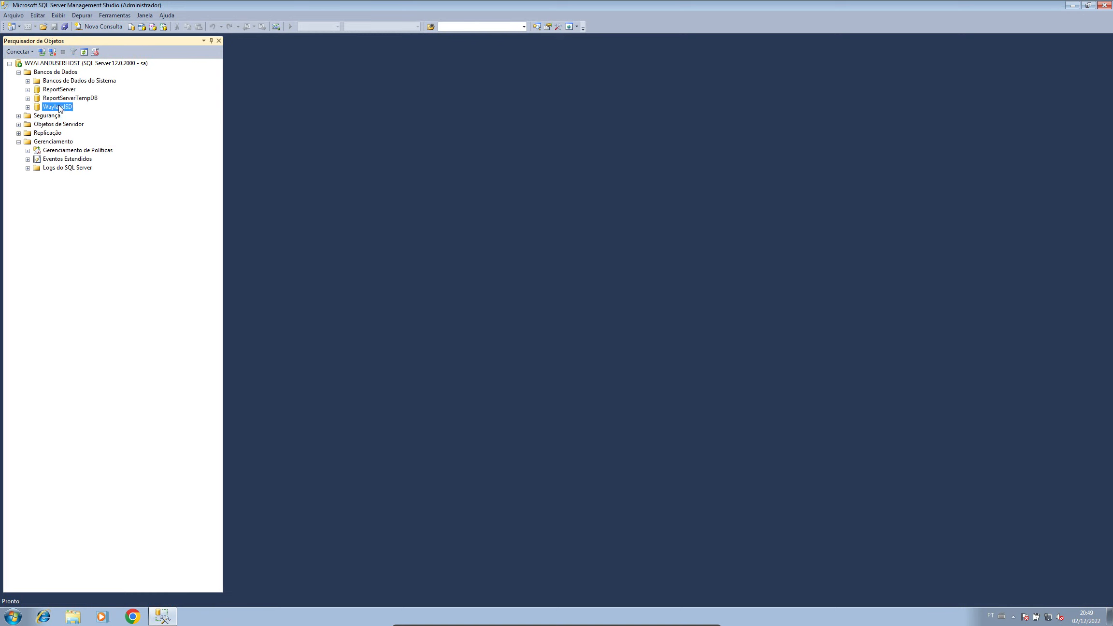
left_click(119, 245)
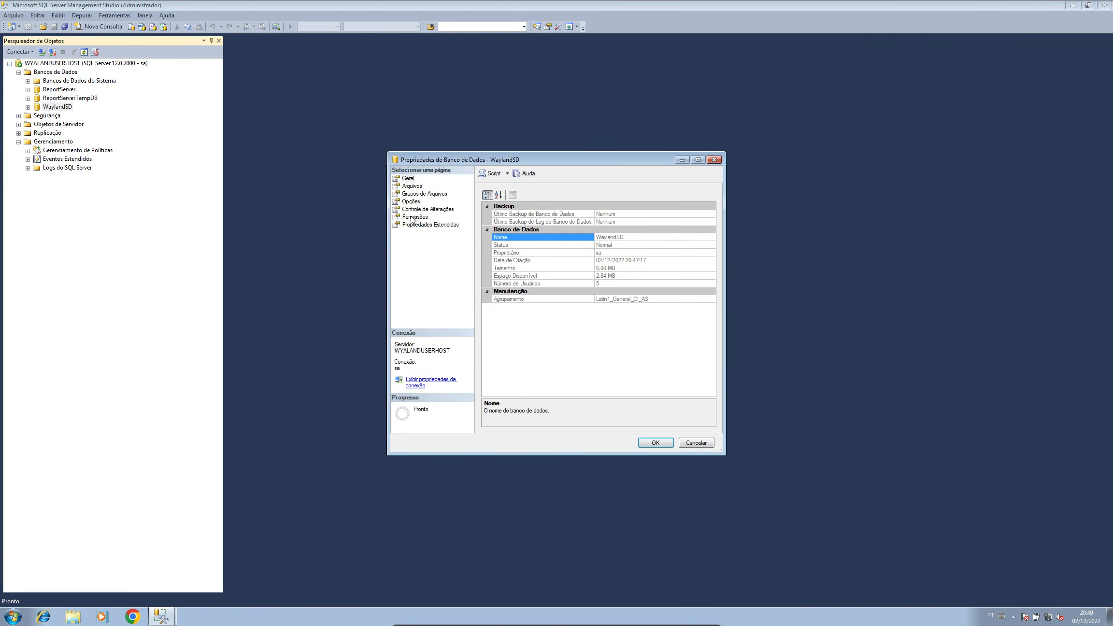
left_click(410, 217)
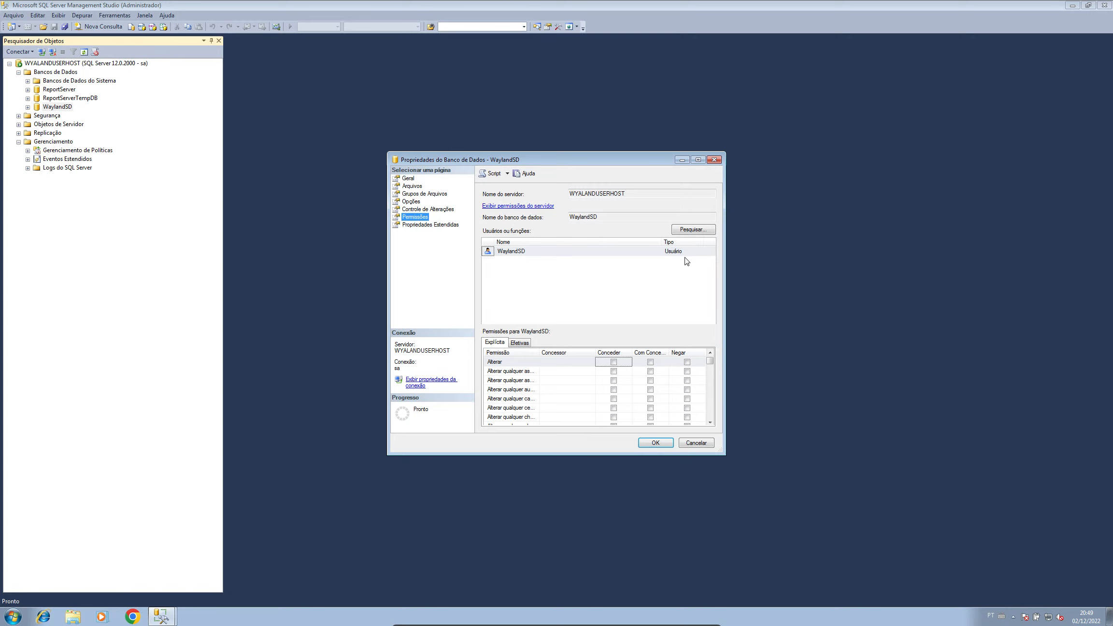
left_click(655, 443)
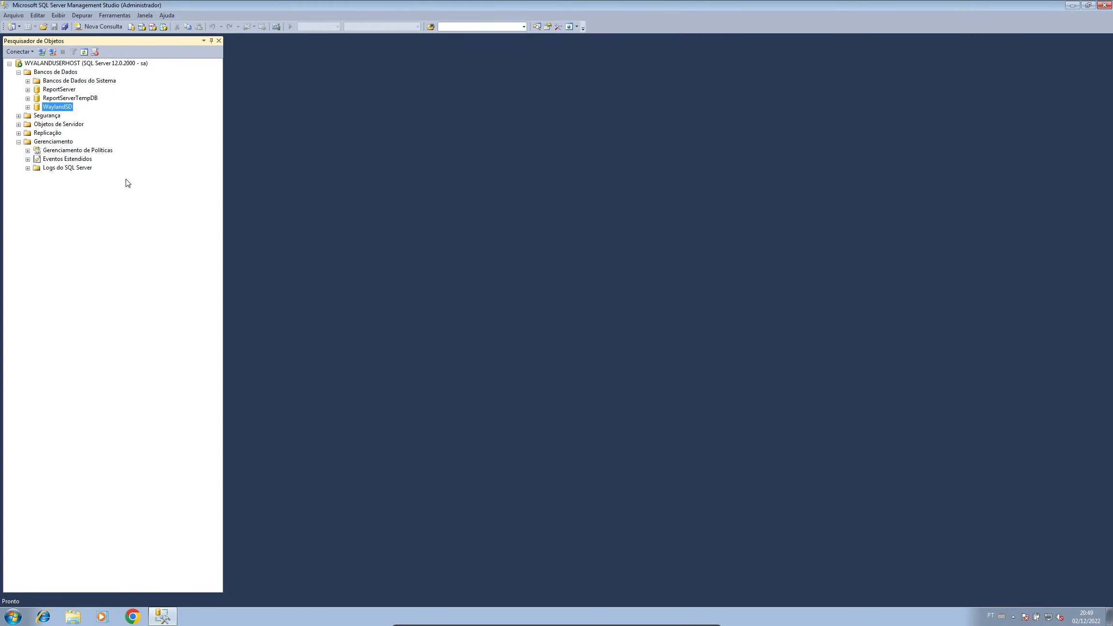
Step: Minimize and restore Management Studio, then expand Segurança to reveal the WaylandSD login
left_click(1072, 5)
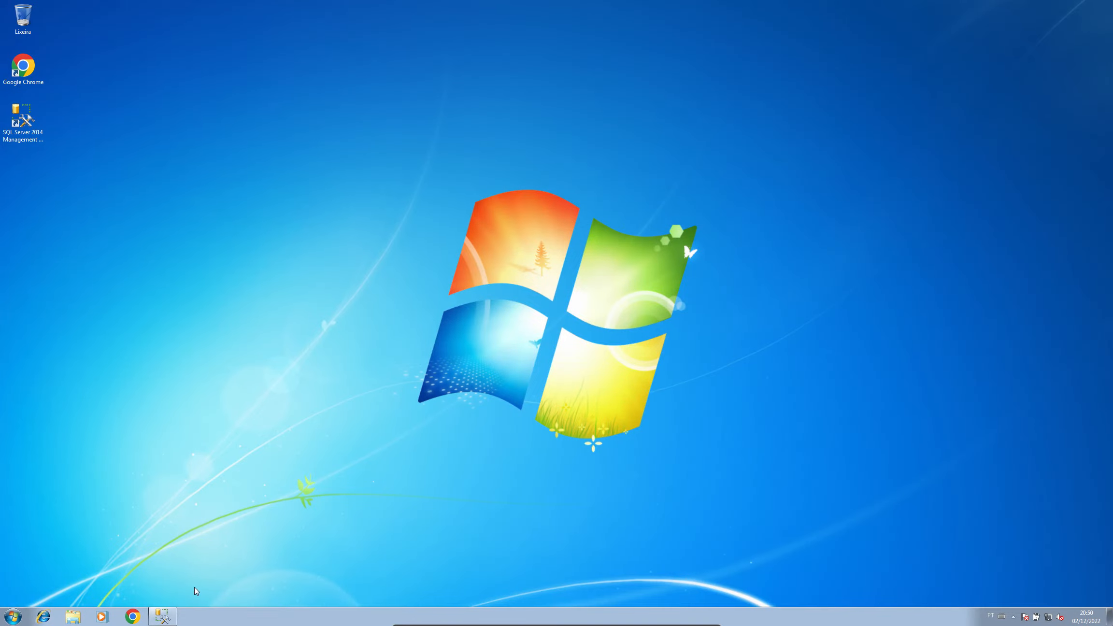
left_click(167, 616)
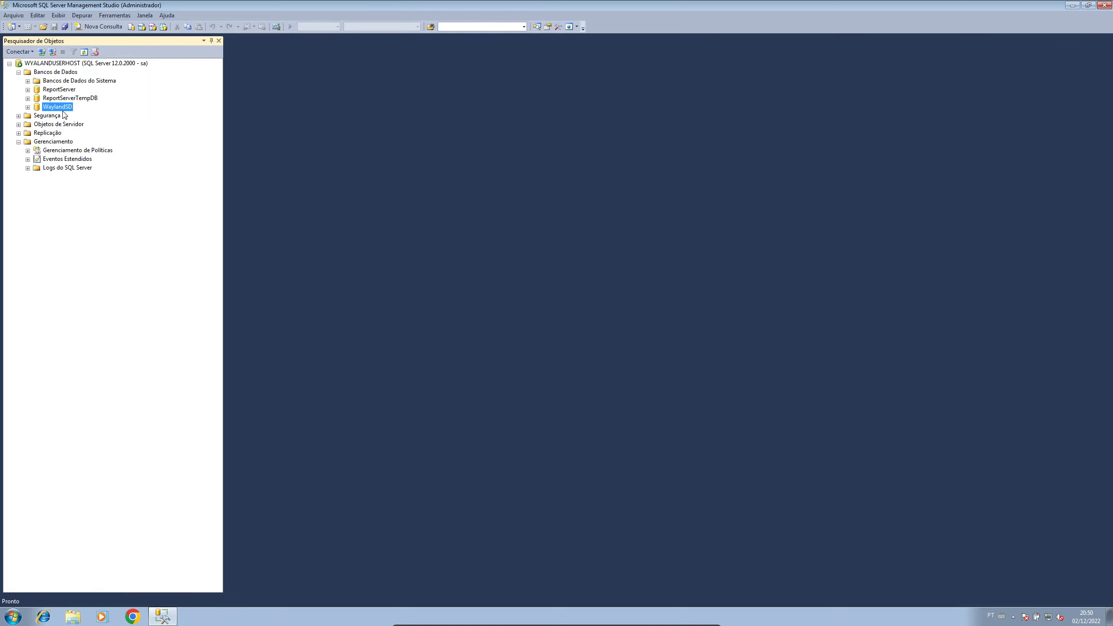
left_click(20, 115)
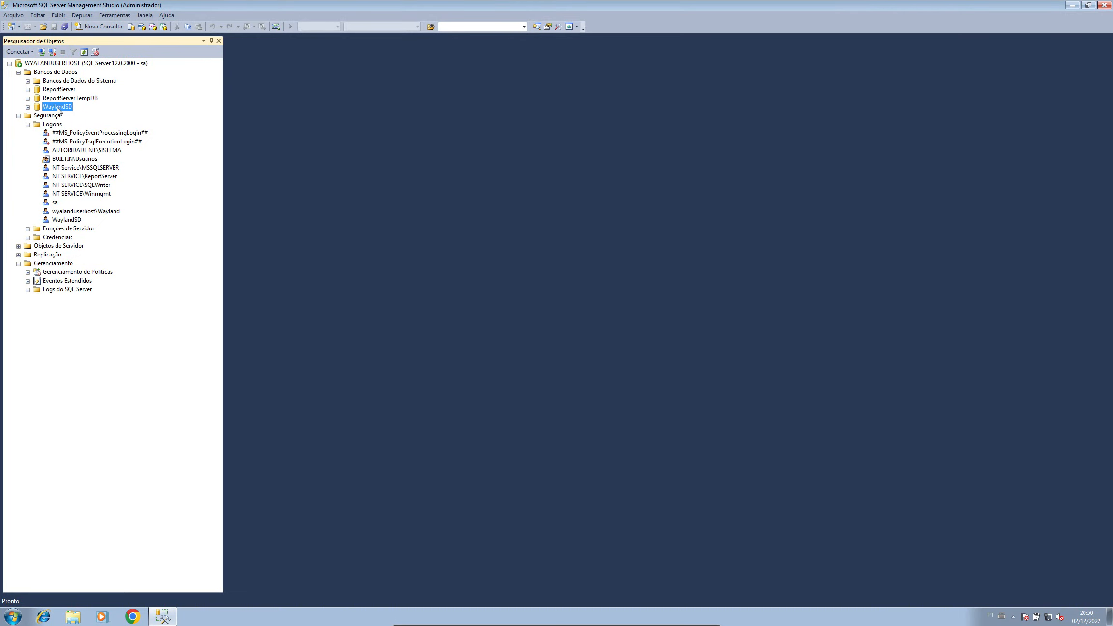
right_click(56, 107)
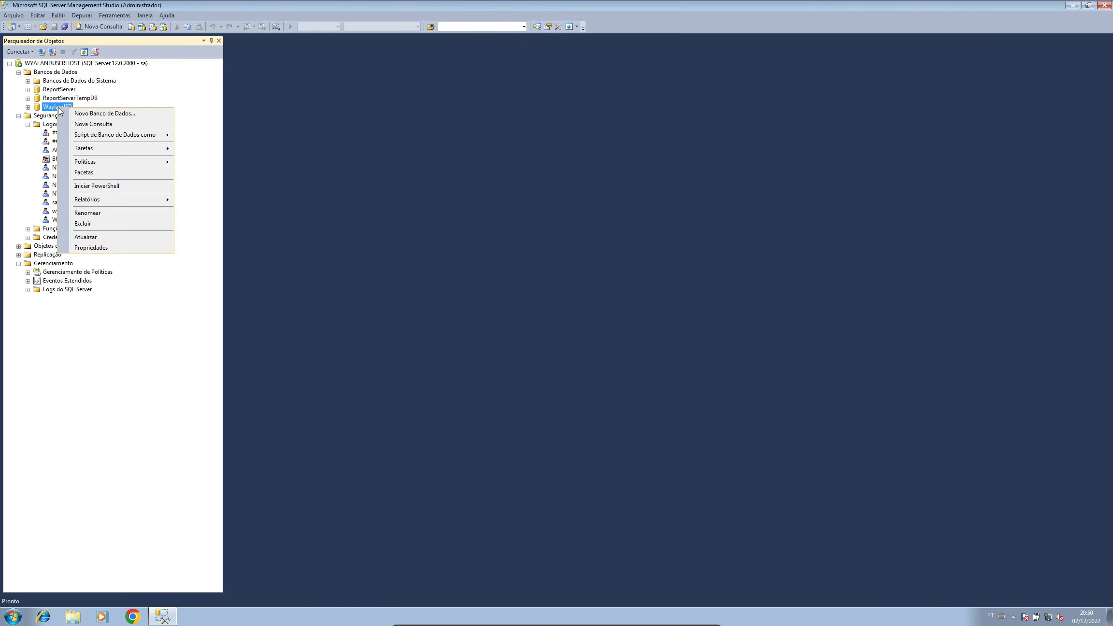
left_click(94, 247)
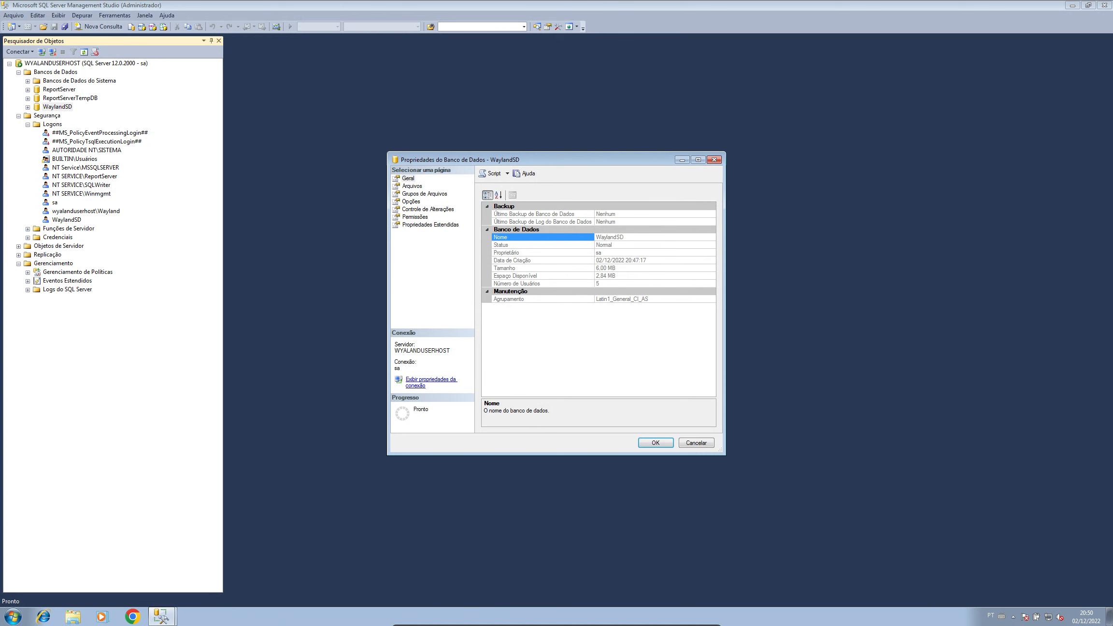
left_click(417, 217)
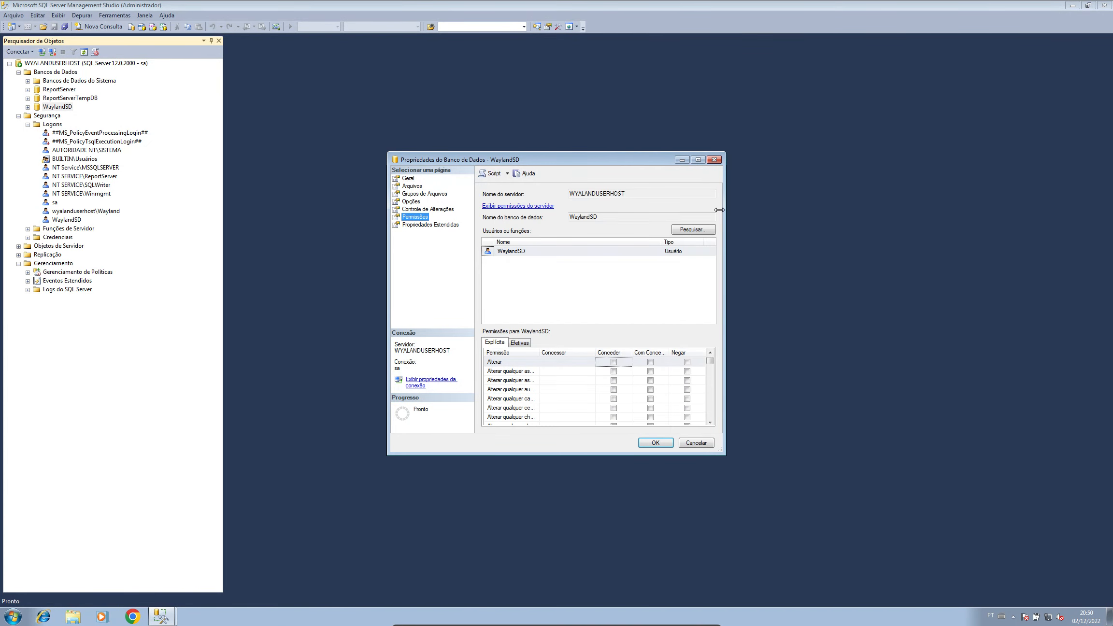
left_click(698, 160)
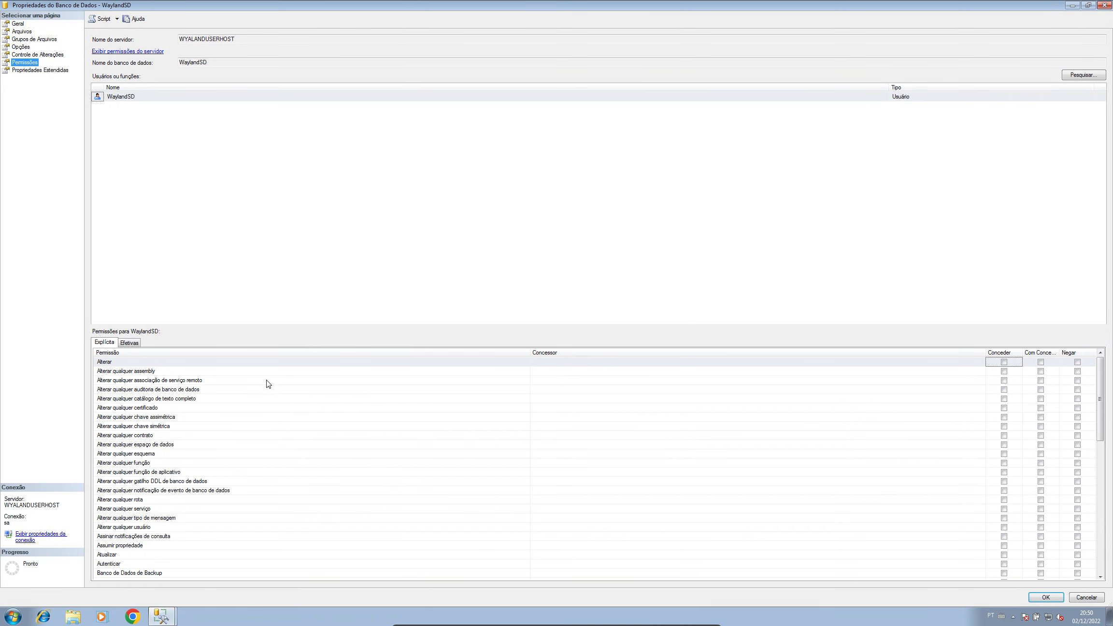
left_click(1046, 597)
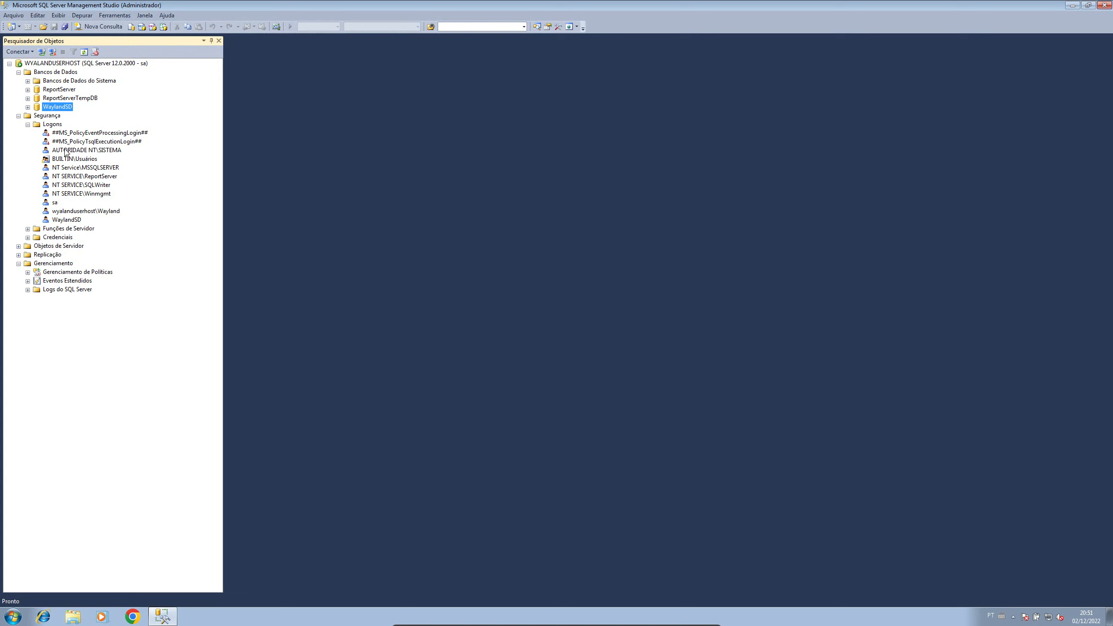
double_click(67, 219)
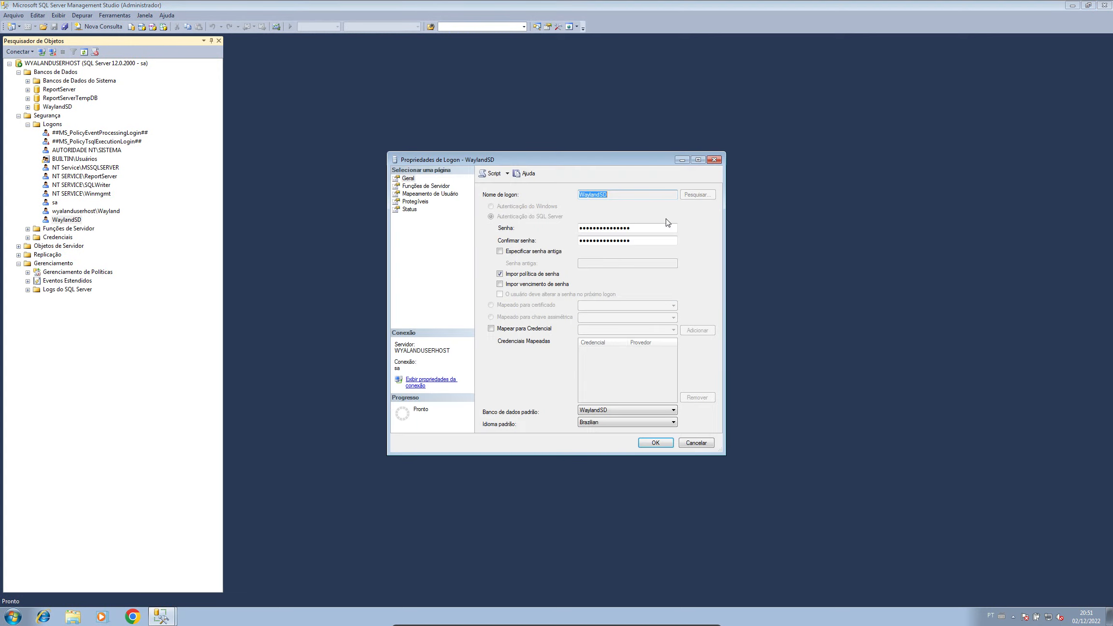
Step: Review the WaylandSD login's server roles, general page and WaylandSD role mapping, then cancel
left_click(419, 188)
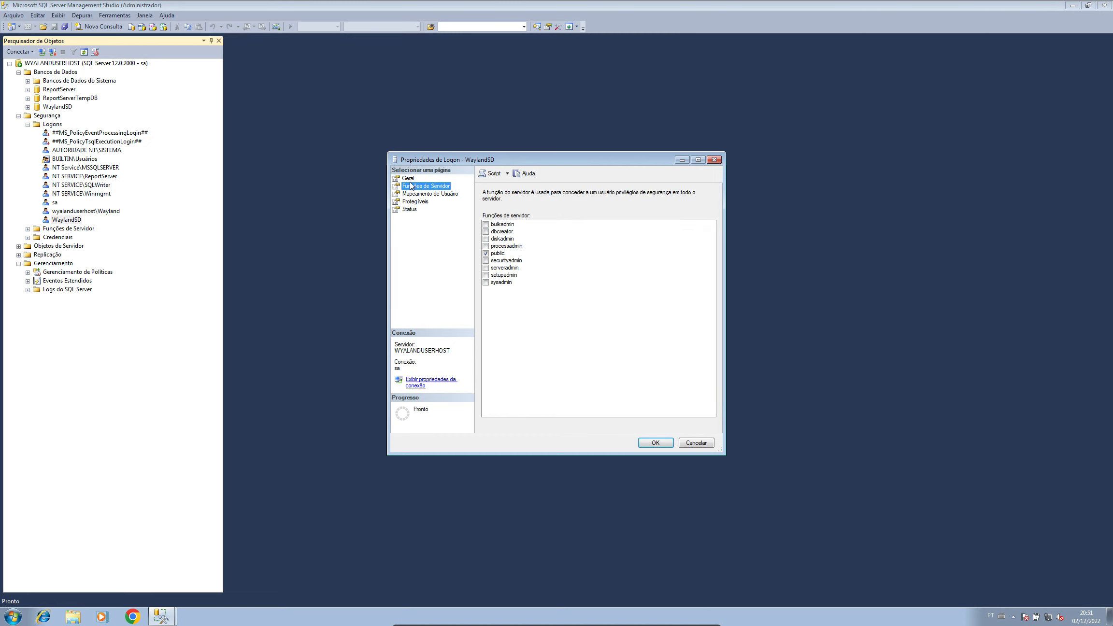
left_click(409, 178)
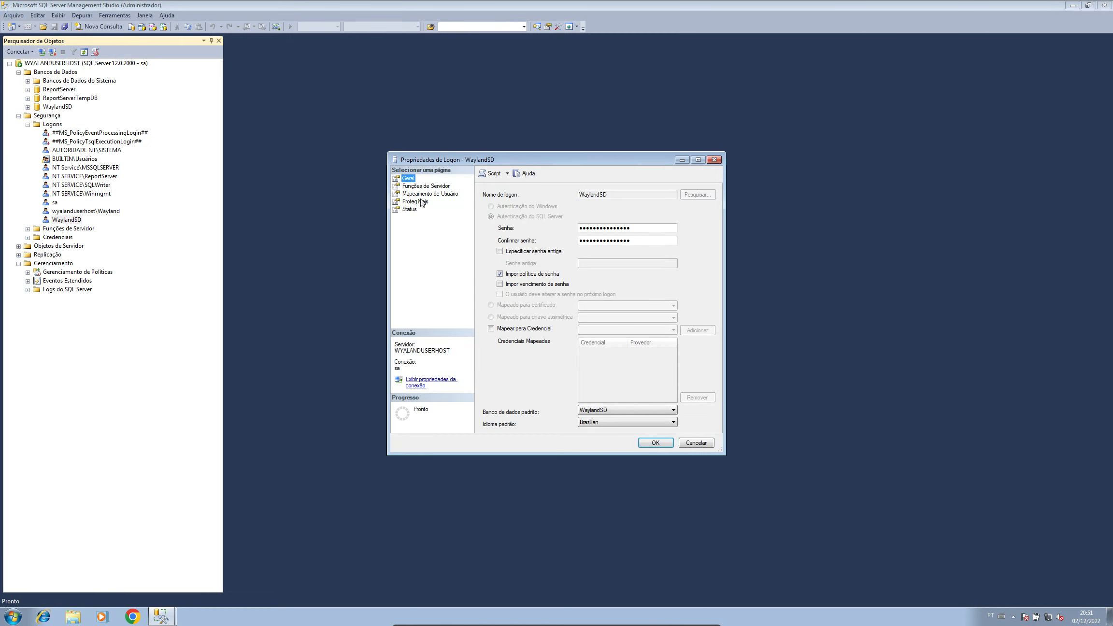
left_click(421, 194)
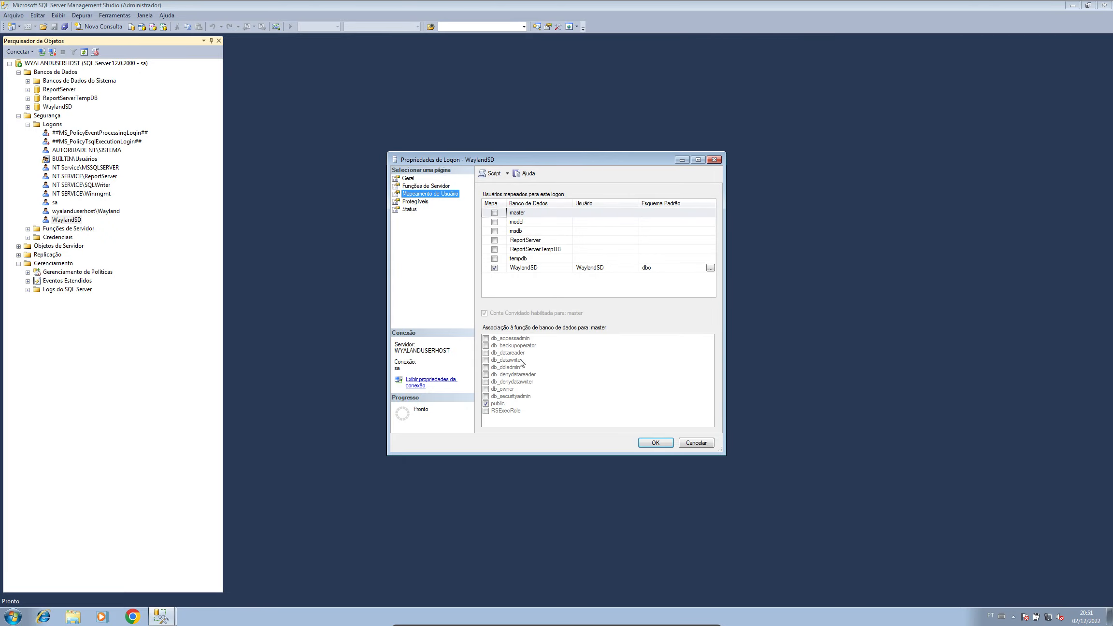
left_click(543, 269)
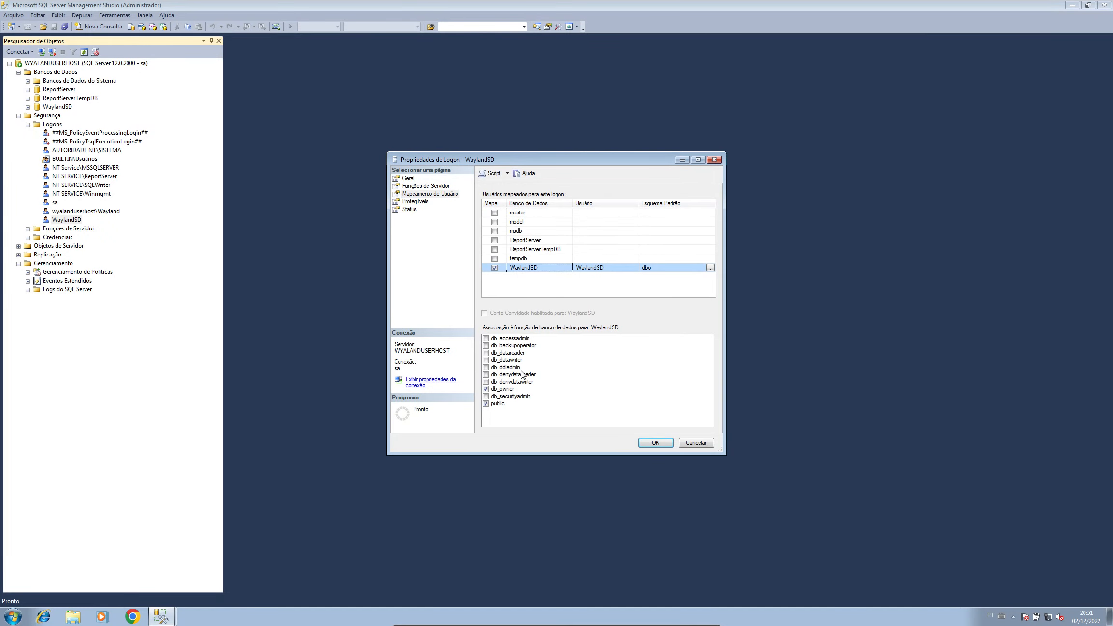
left_click(697, 443)
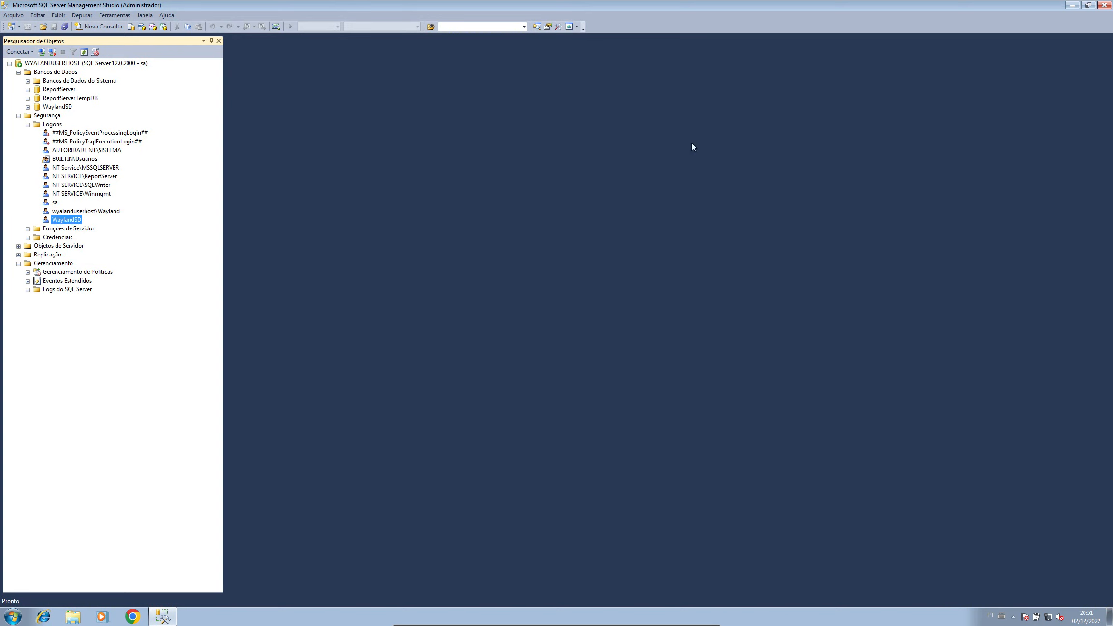
Step: Close Management Studio, open Ferramentas Administrativas, and briefly open and close Fontes de Dados (ODBC)
left_click(1104, 5)
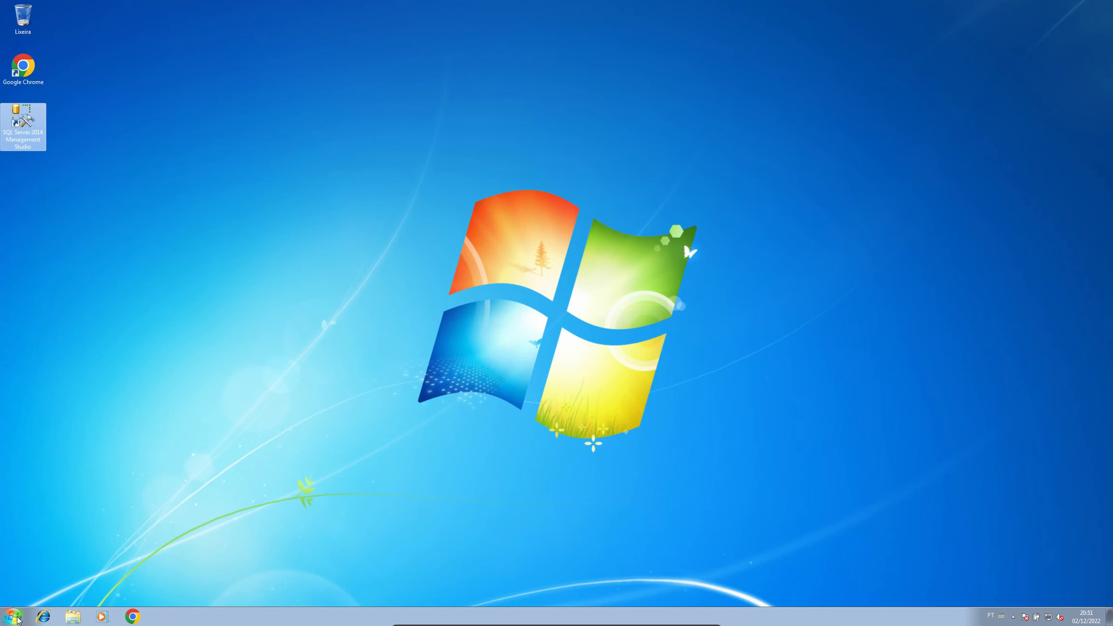
left_click(15, 617)
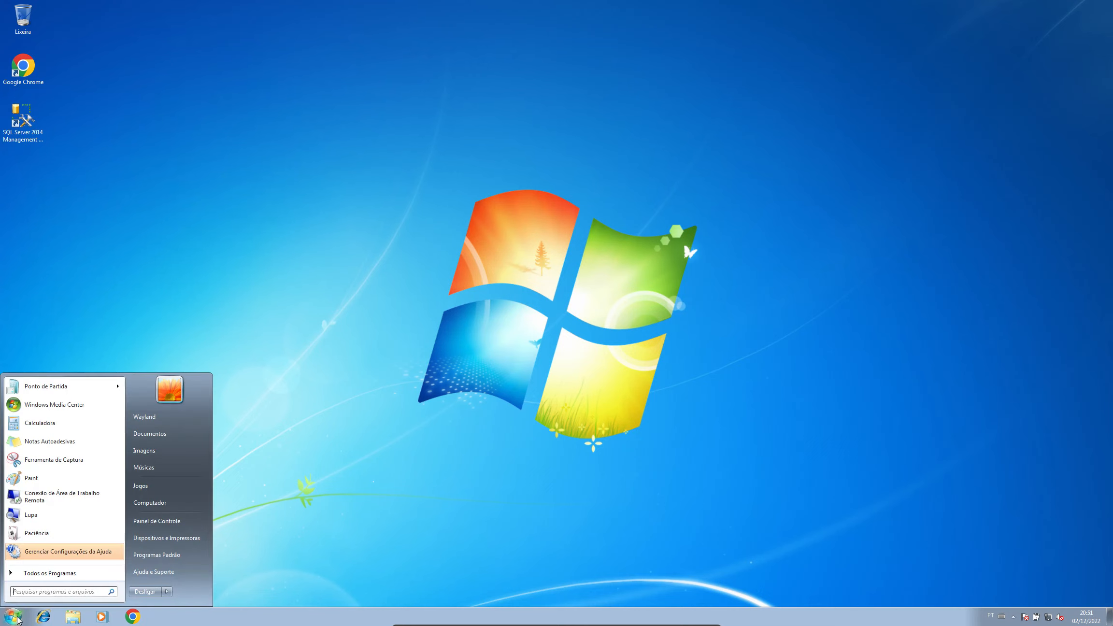
left_click(156, 521)
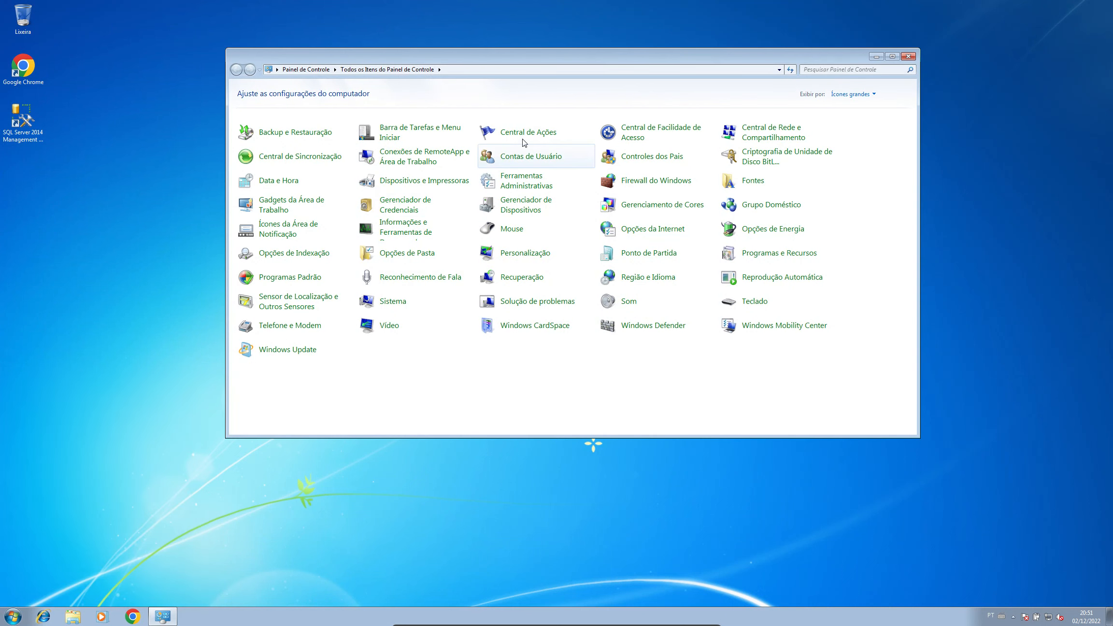
left_click(529, 183)
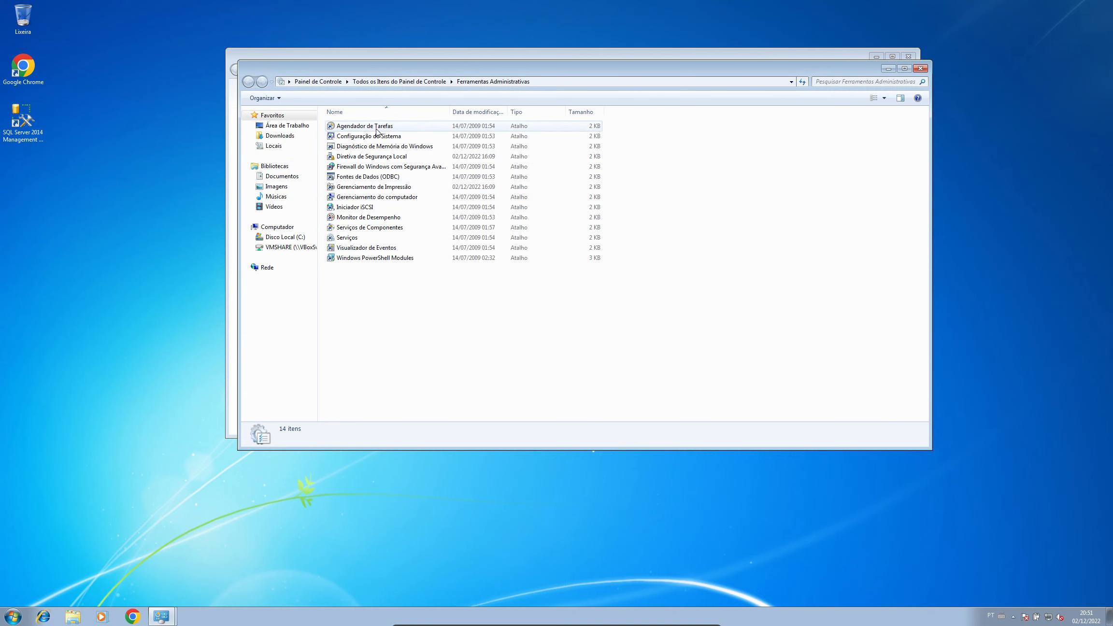
double_click(375, 177)
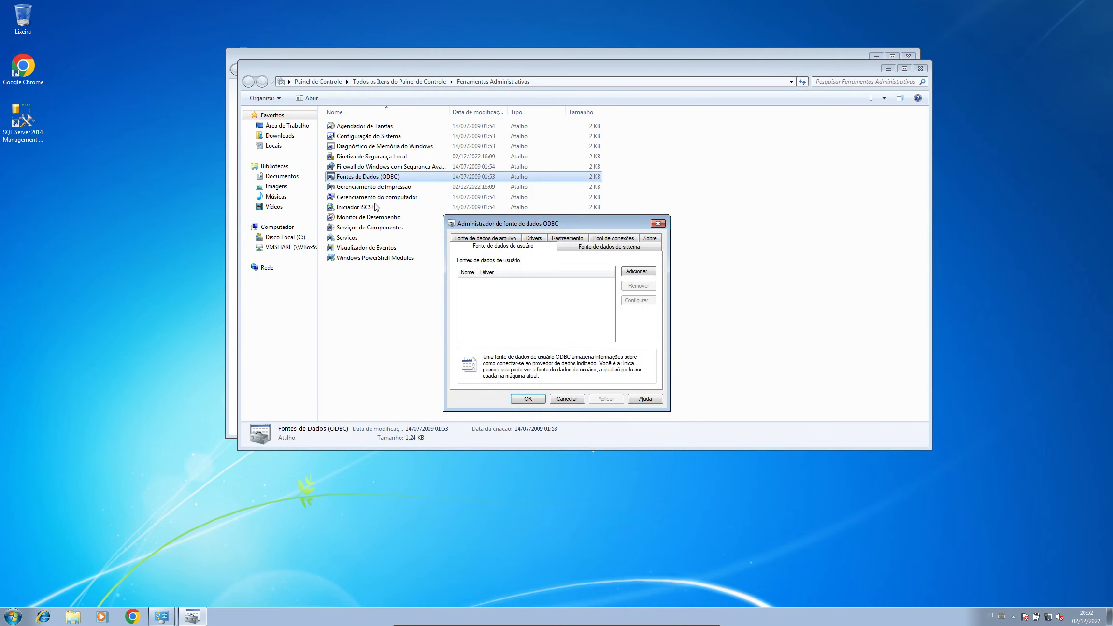
left_click(659, 224)
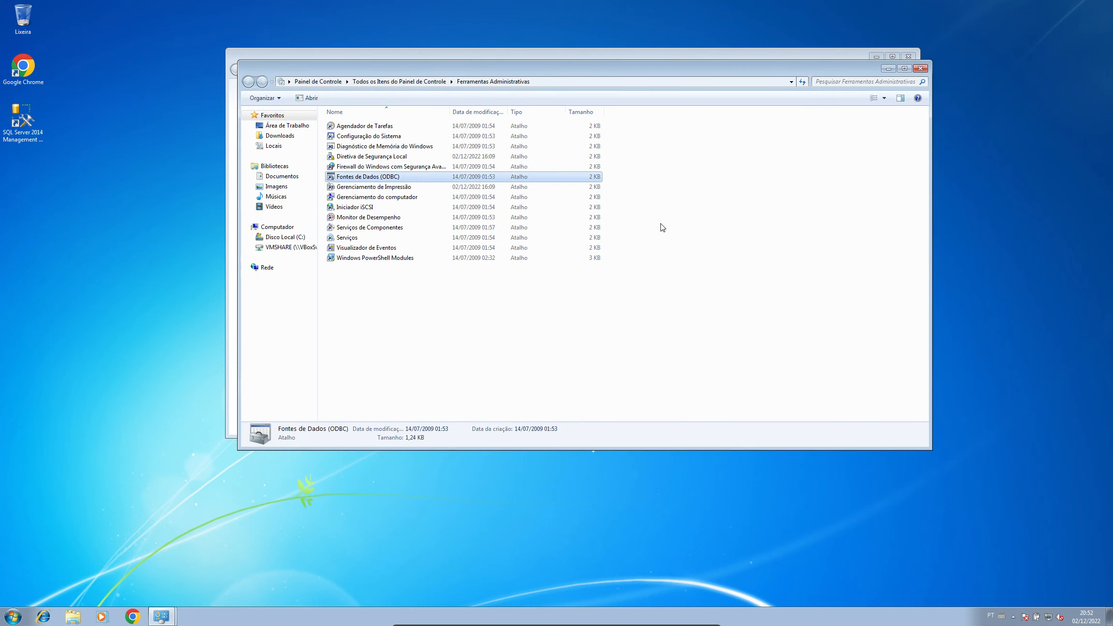
Step: Run C:\Windows\SysWOW64\odbcad32.exe from the Start menu search
left_click(15, 616)
type("\\wind")
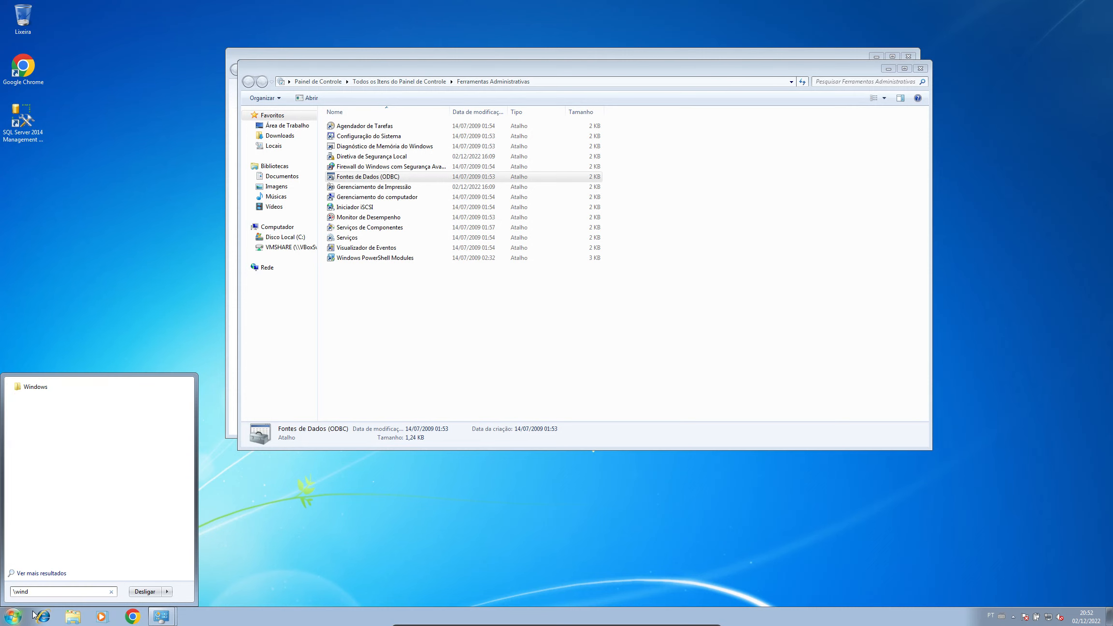
type("wo")
key("BackSpace")
key("BackSpace")
type("o")
key("Down")
type("sysw")
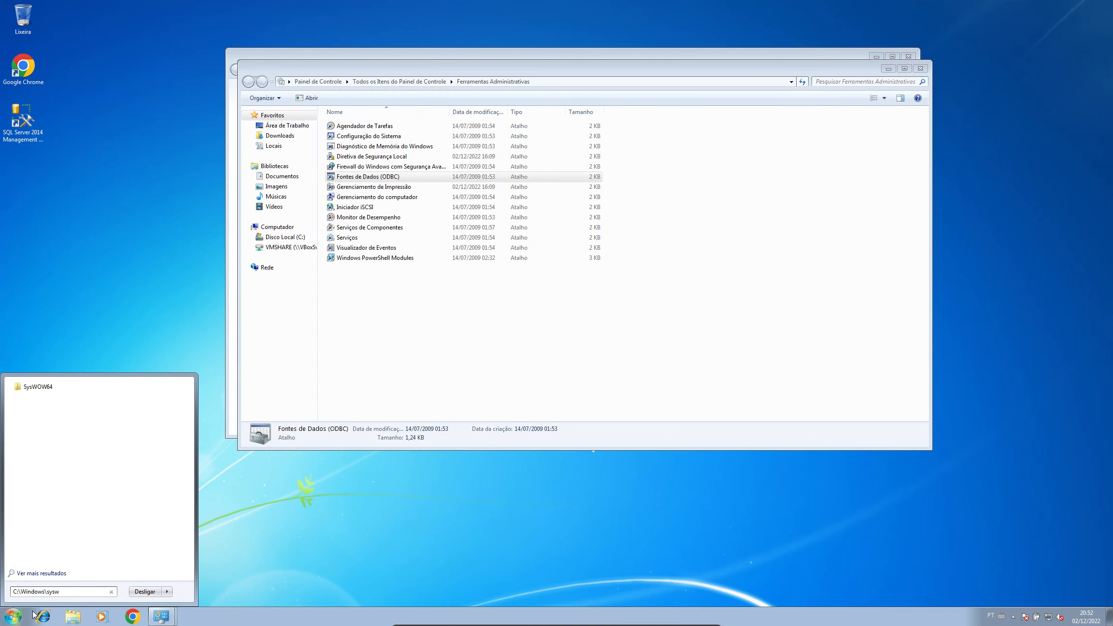
key("Down")
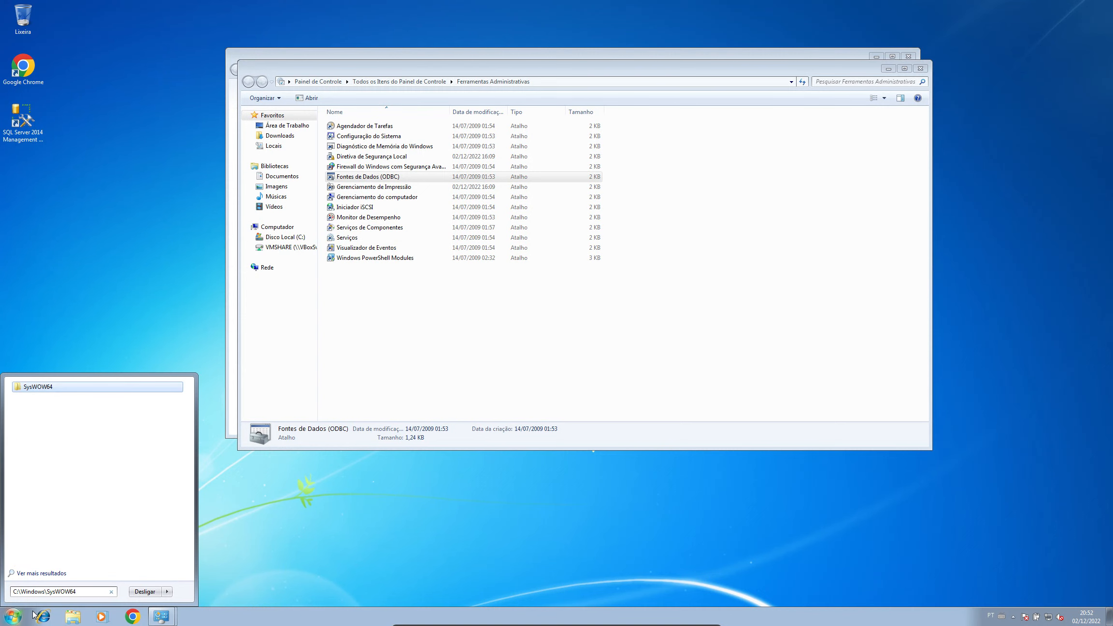
type("\\")
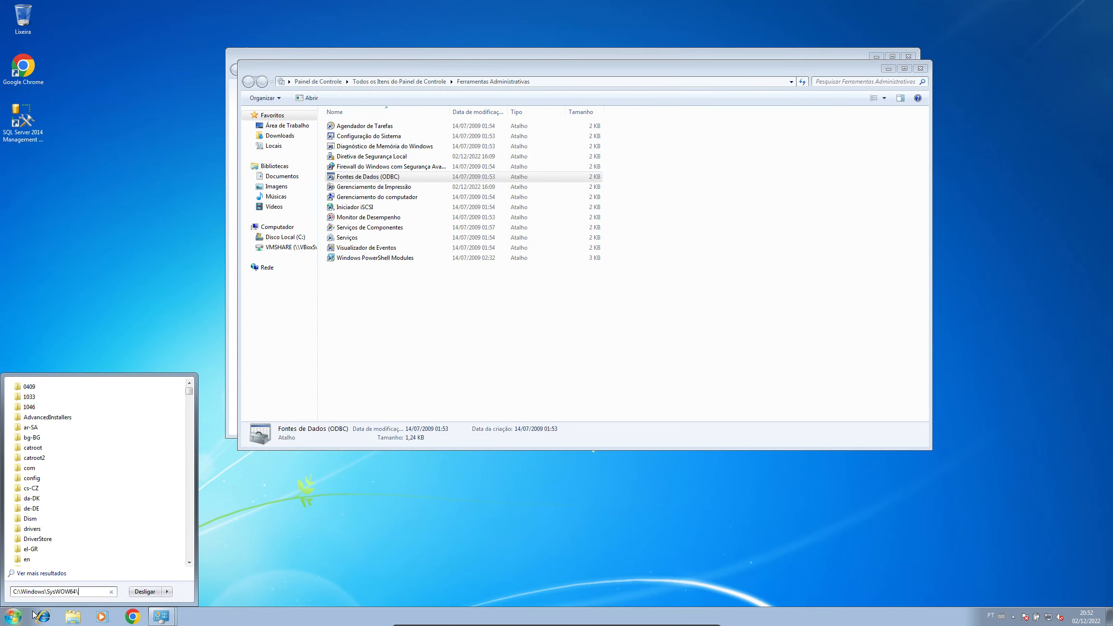
type("odbcad32.exe")
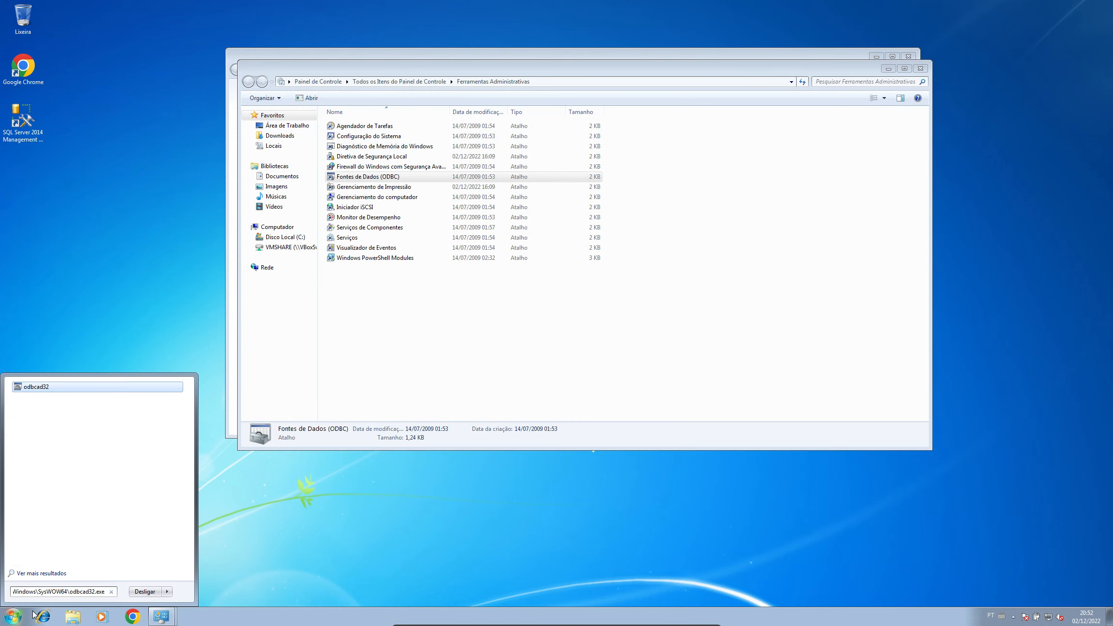
key("Return")
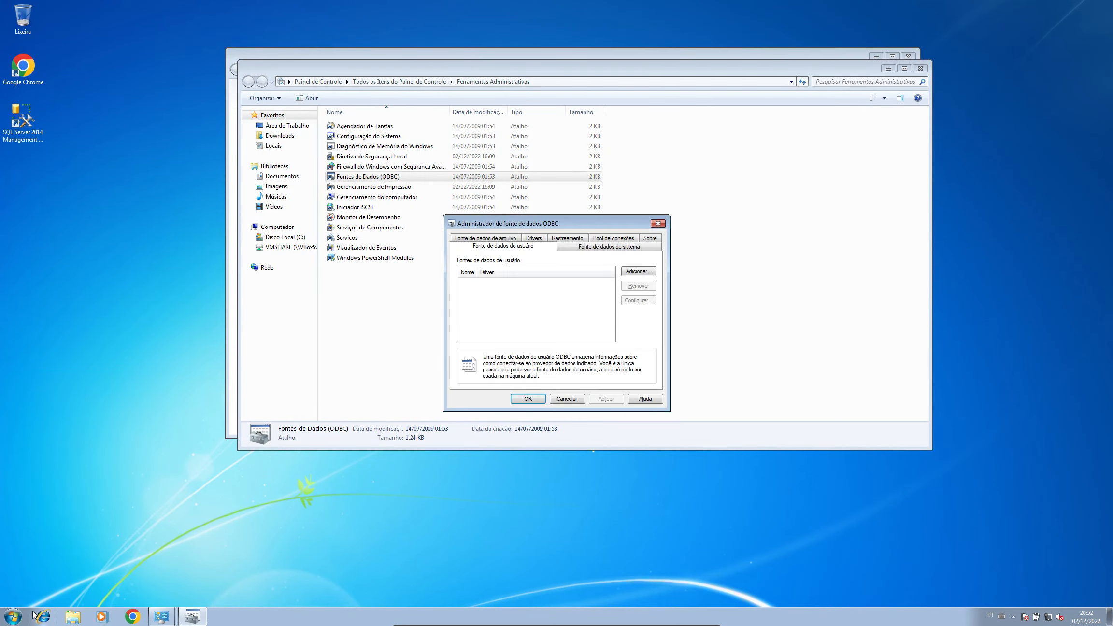
Step: Close the Administrative Tools and Control Panel windows and position the ODBC administrator near the top centre
left_click_drag(614, 224, 855, 116)
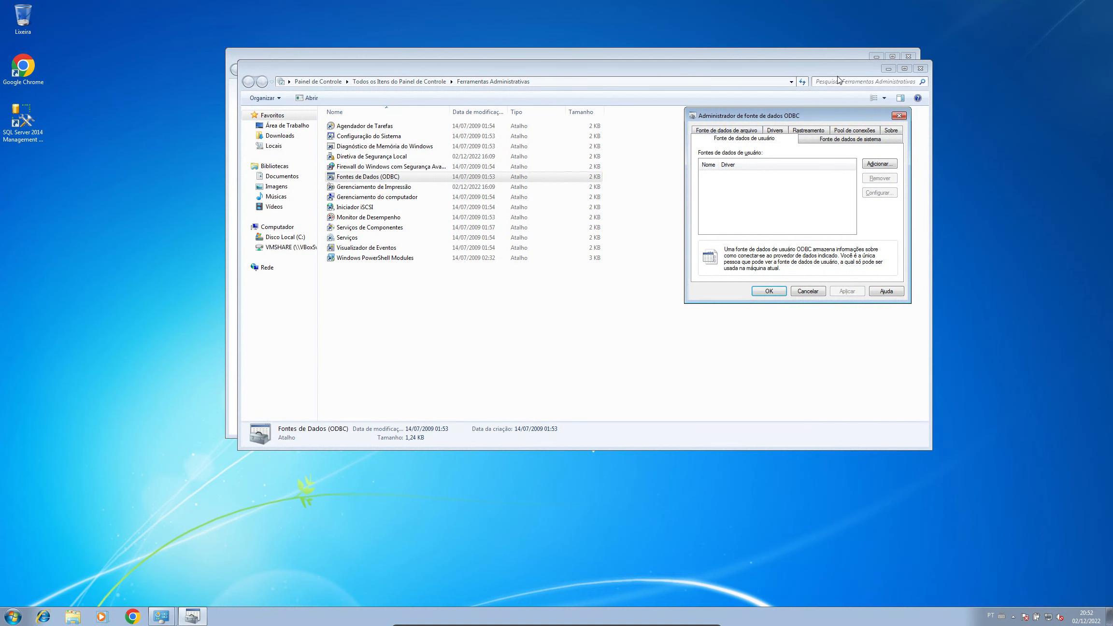
left_click(921, 70)
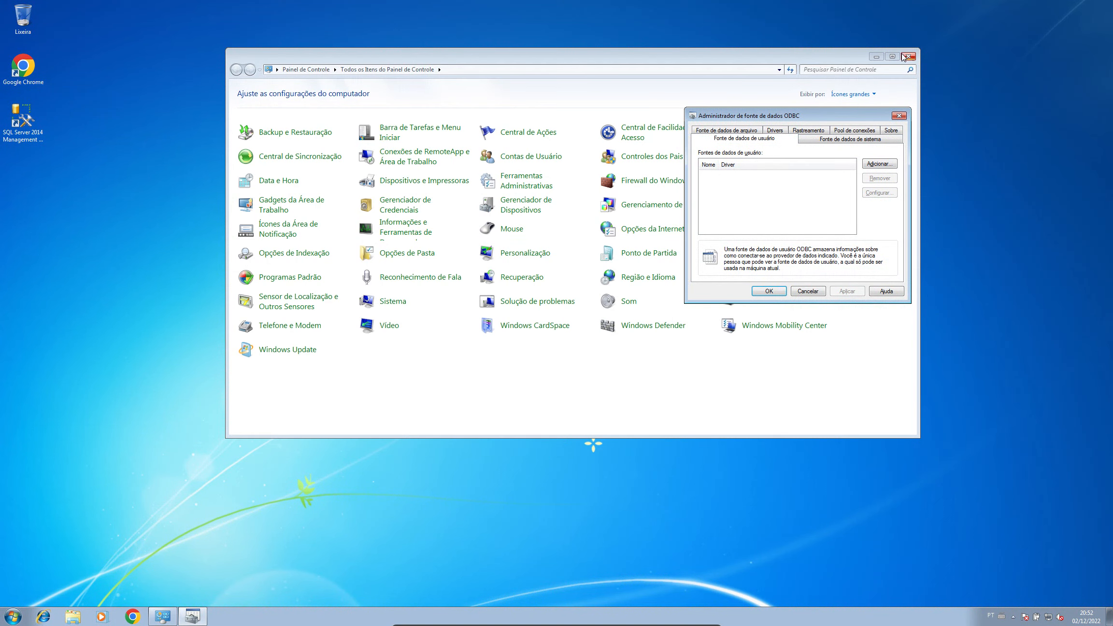
left_click(908, 56)
left_click_drag(795, 116, 341, 72)
left_click_drag(485, 74, 484, 74)
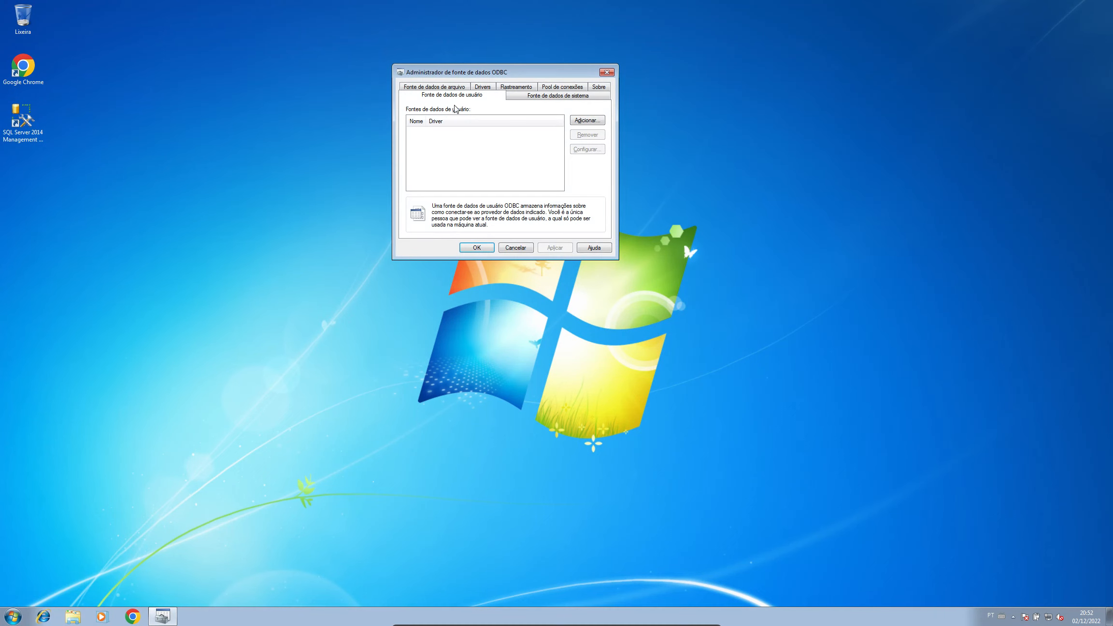
Step: Add a new System DSN and select the ODBC Driver 11 for SQL Server driver
left_click(458, 98)
left_click(531, 97)
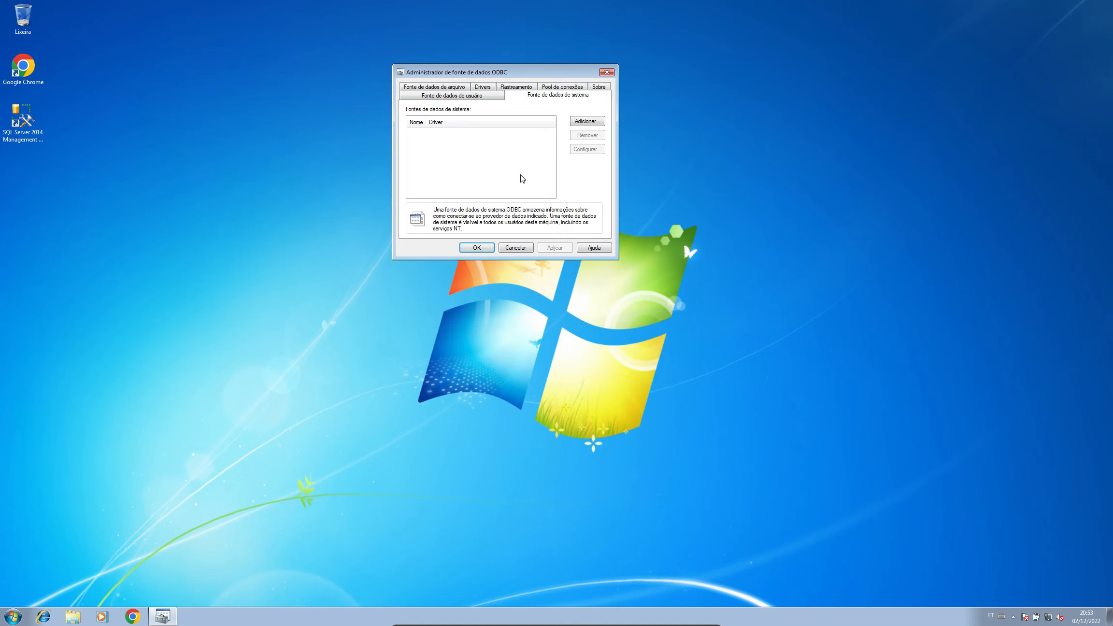
left_click(592, 121)
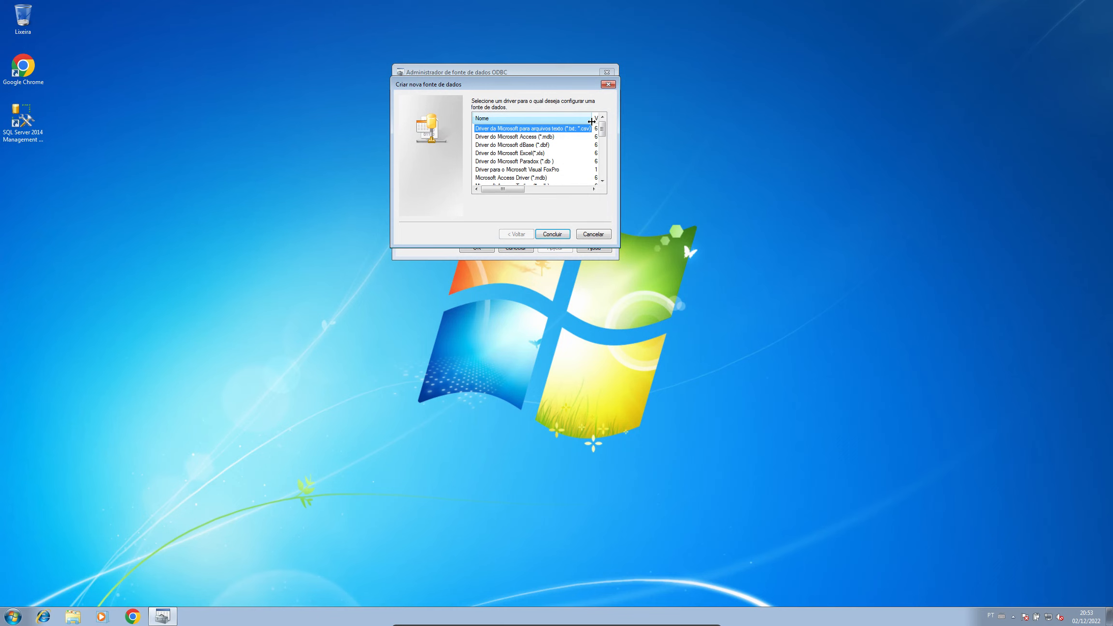
key("End")
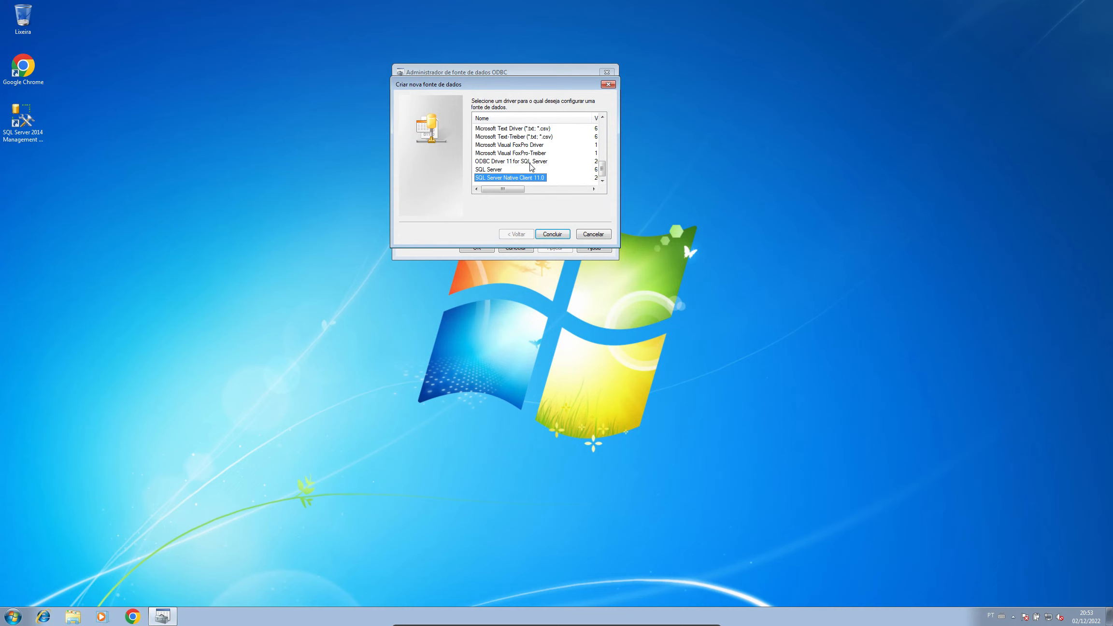
left_click(530, 162)
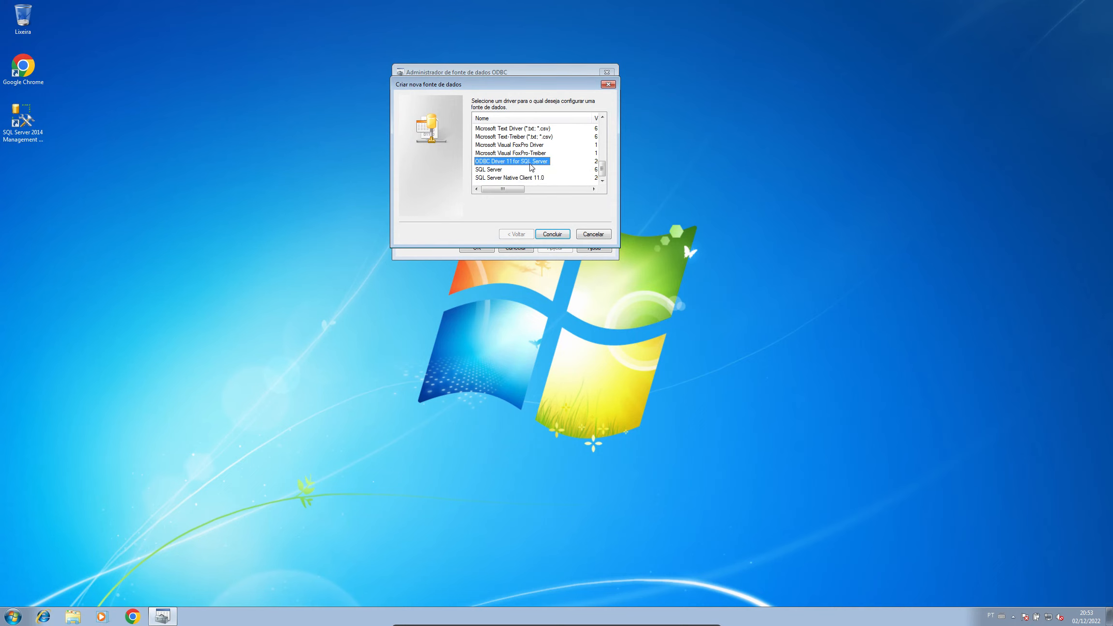
left_click(529, 178)
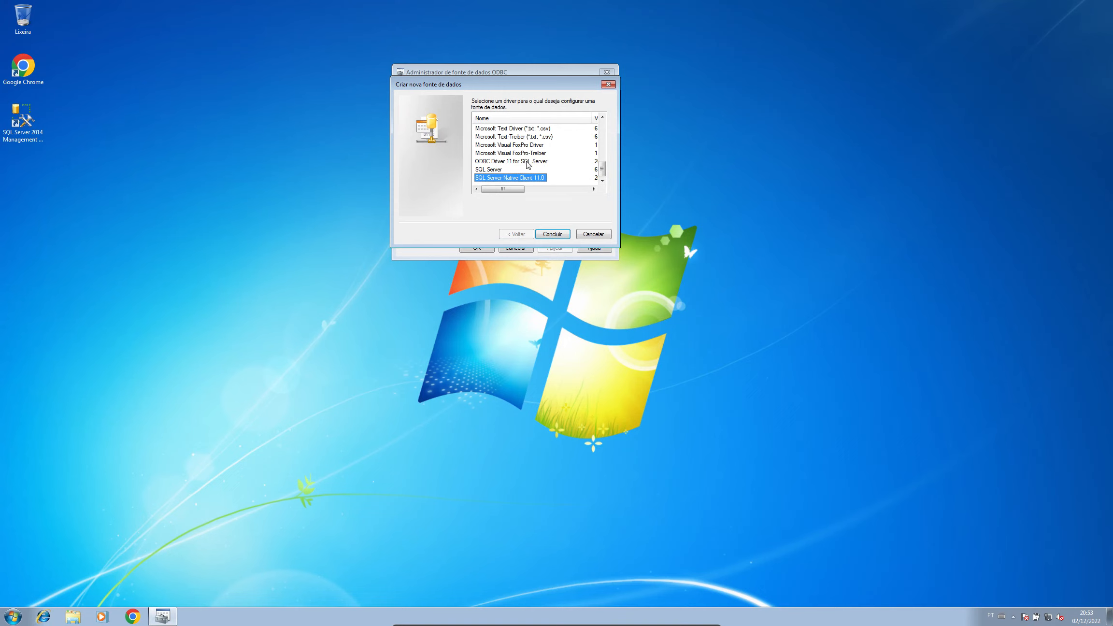
left_click(528, 163)
left_click(532, 178)
left_click(533, 163)
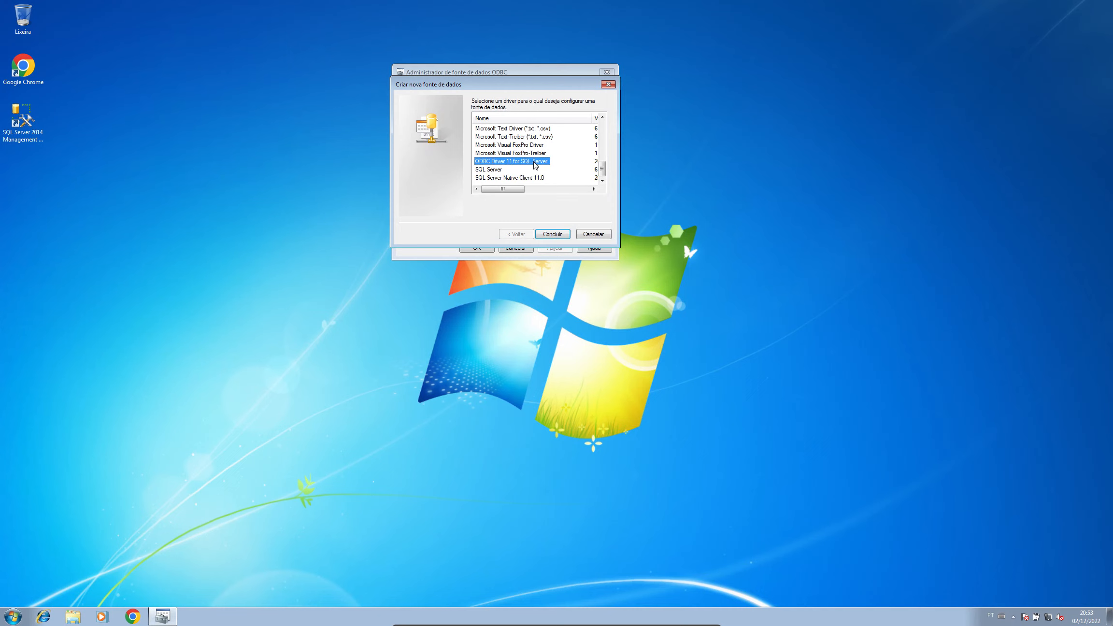
Step: Name the new SQL Server data source 'Wayland ODBC'
left_click(563, 233)
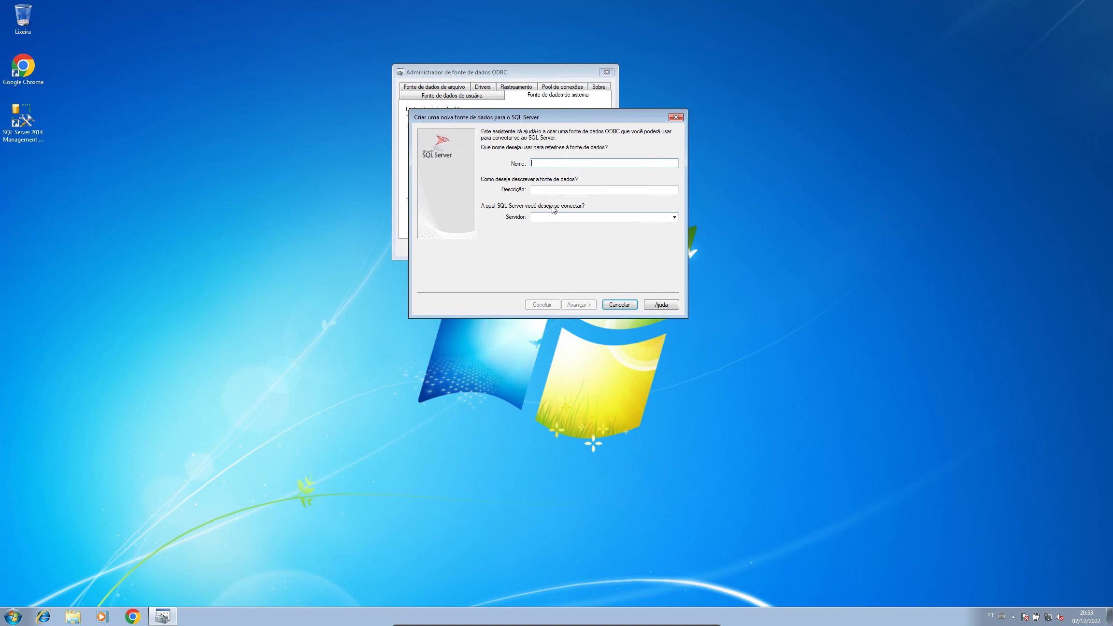
type("Wayland ODBC")
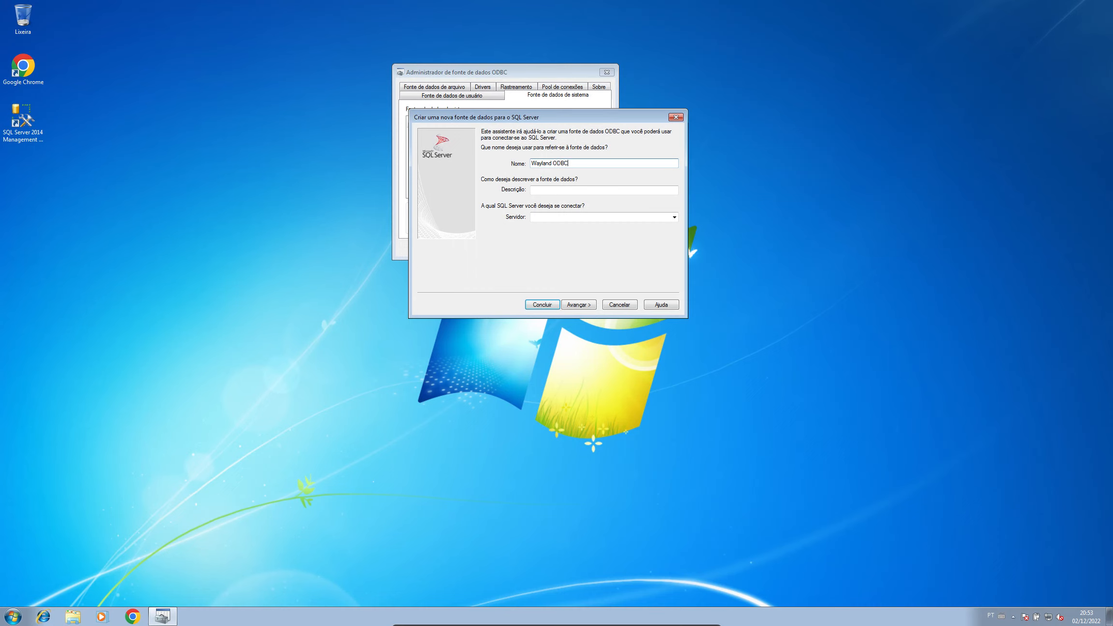
key("Tab")
key("Tab")
Step: Check the machine name in the Computer overview, then choose (local) from the server list
right_click(18, 613)
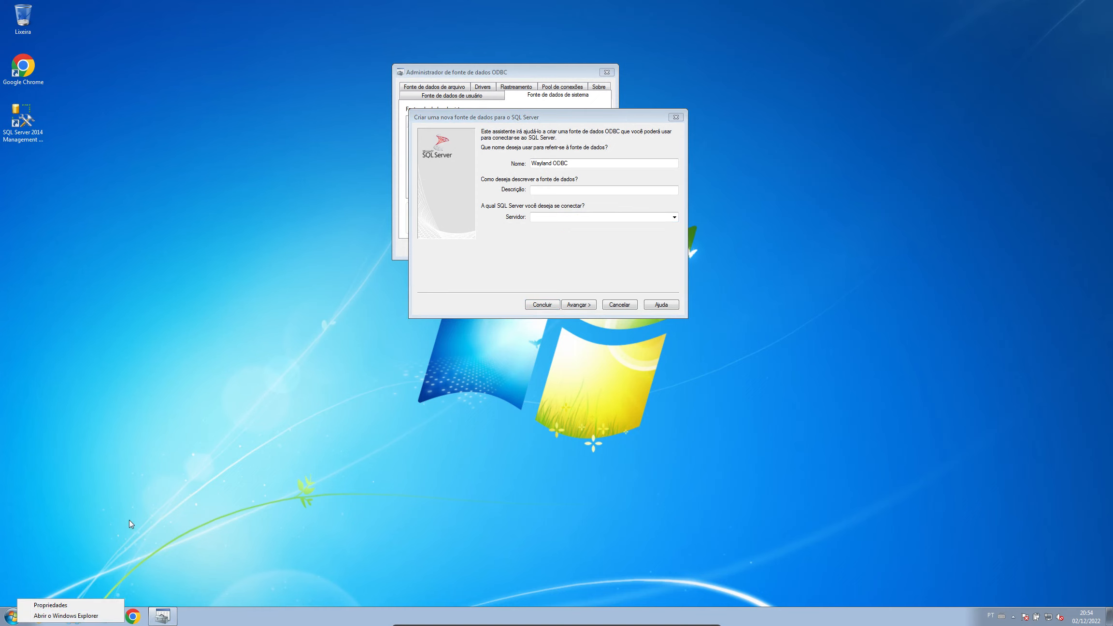
left_click(167, 469)
key("super")
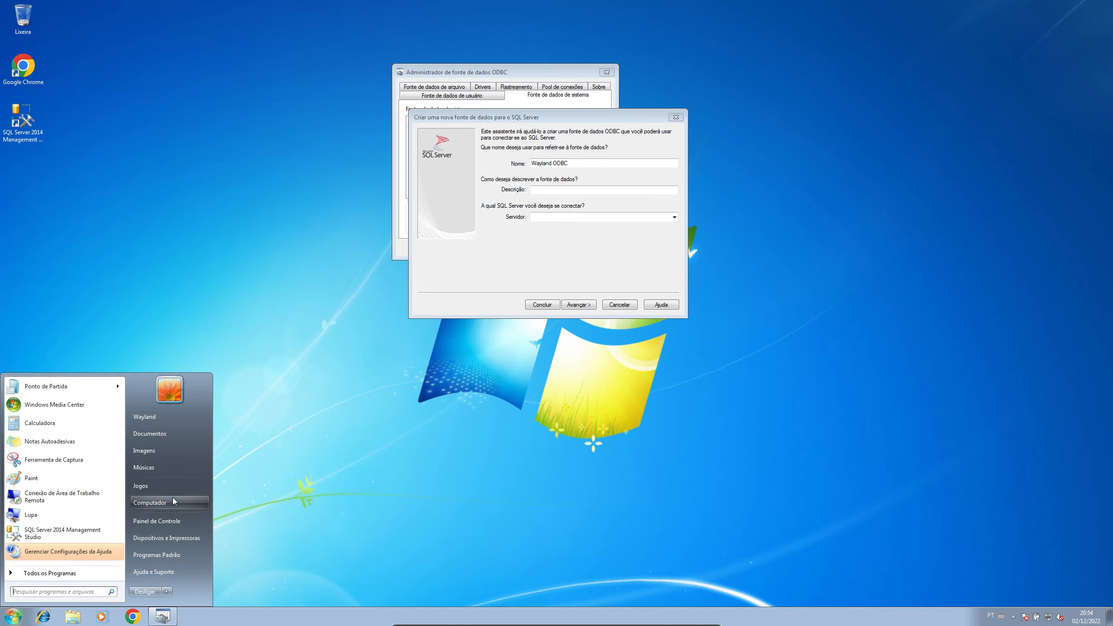
left_click(172, 497)
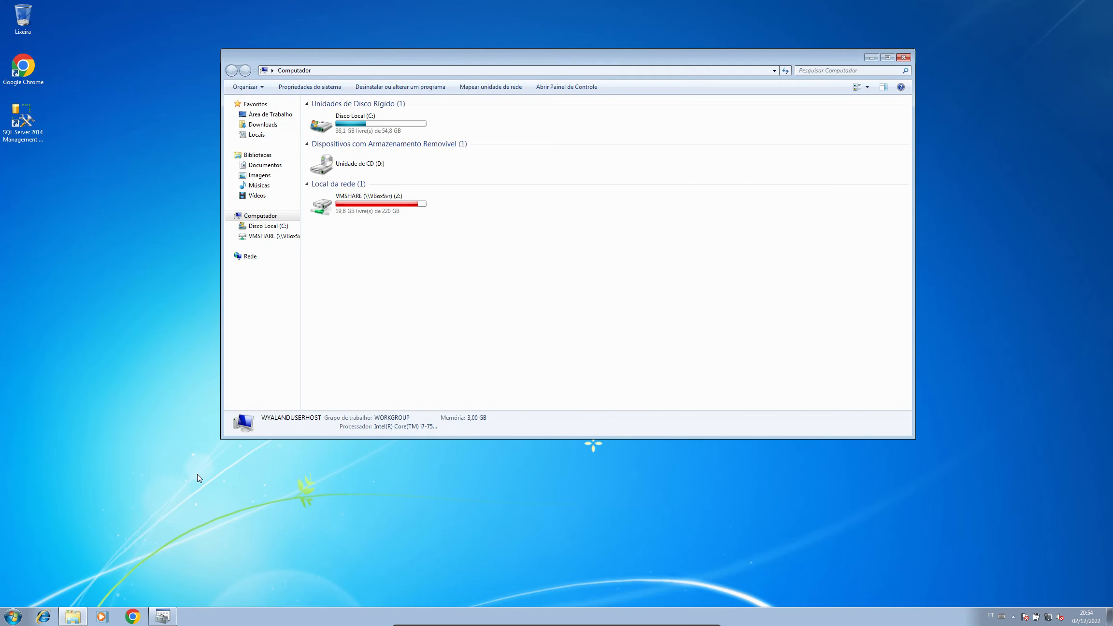
left_click(903, 58)
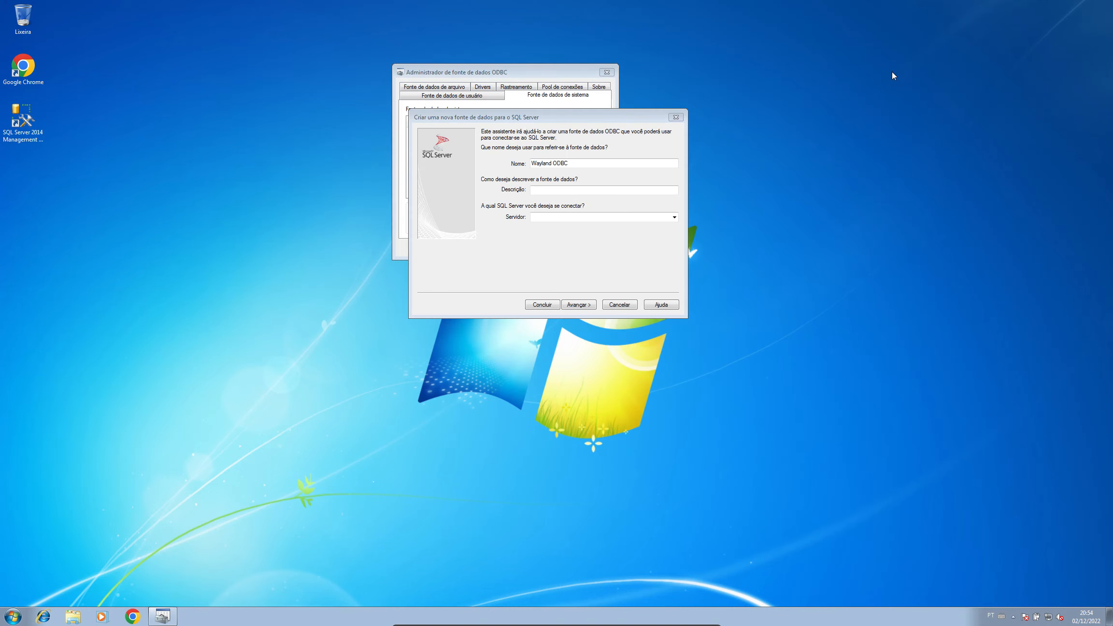
left_click(675, 218)
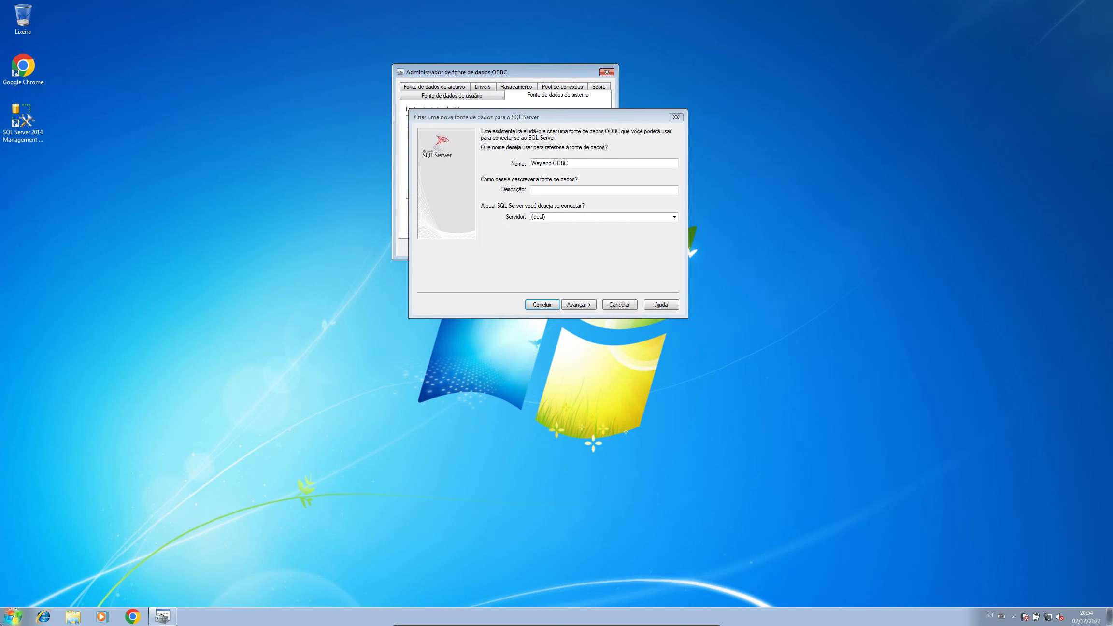
left_click(15, 617)
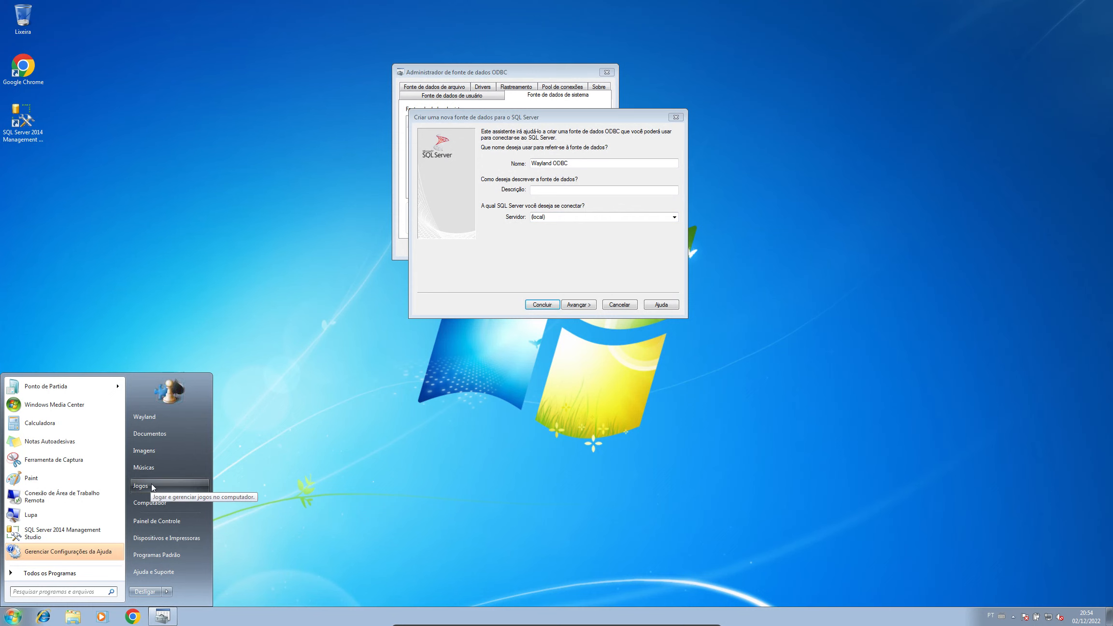
Step: Run hostname in Command Prompt and copy the printed host name wyalanduserhost
type("cmd")
key("Return")
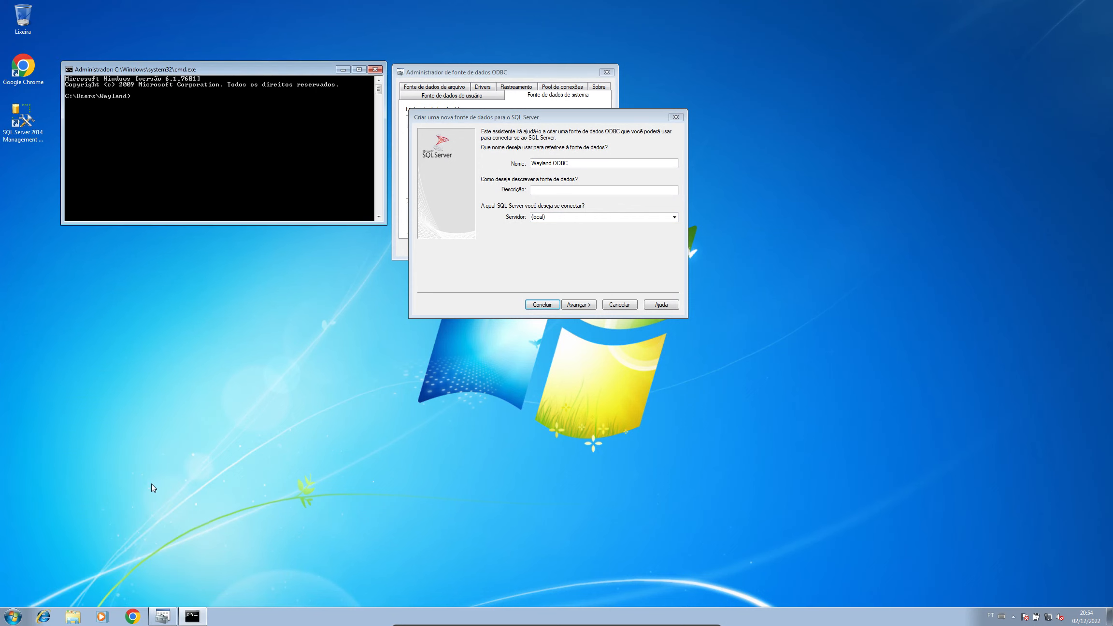
type("hostname")
key("Return")
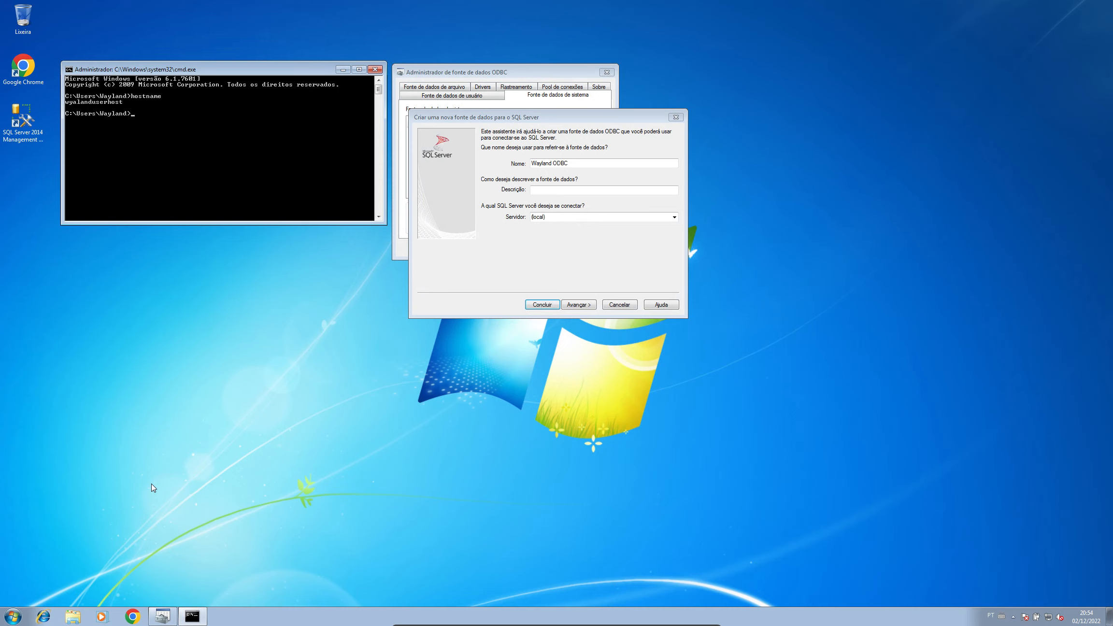
right_click(137, 106)
left_click(150, 113)
left_click_drag(123, 101, 68, 103)
key("Return")
Step: Replace (local) in the Server box with wyalanduserhost, without a \SQLExpress suffix
left_click(592, 218)
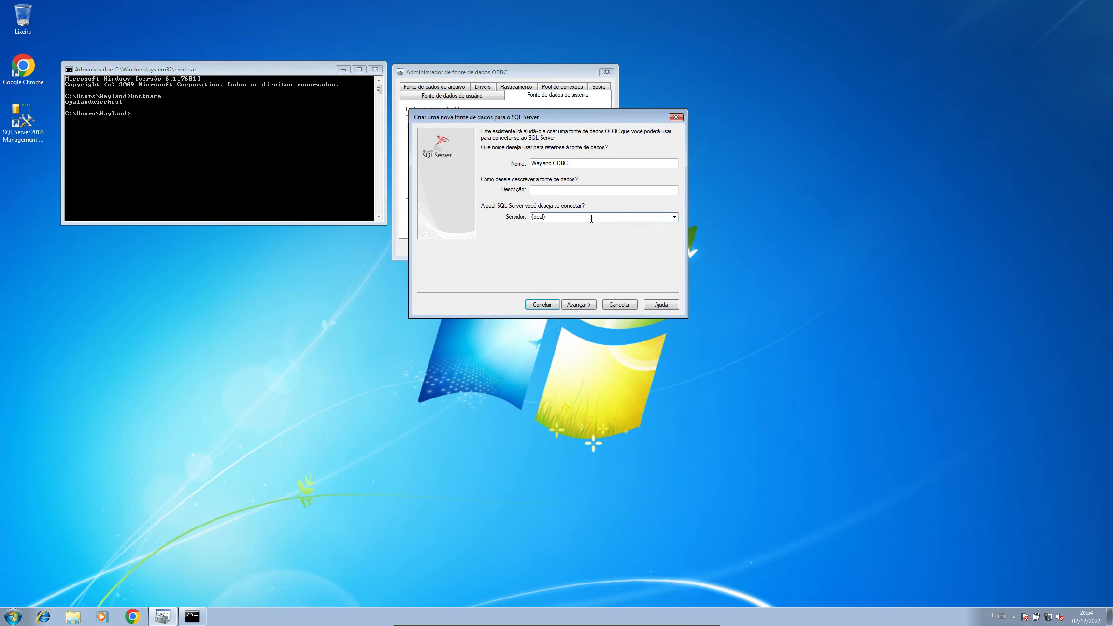
double_click(590, 219)
type("wyalanduserhost")
type("\\SQLExpress")
key("BackSpace")
key("BackSpace")
key("BackSpace")
key("BackSpace")
key("BackSpace")
key("BackSpace")
key("BackSpace")
key("BackSpace")
key("BackSpace")
key("BackSpace")
Step: Switch to SQL Server authentication and enter the login ID and its password
left_click(578, 305)
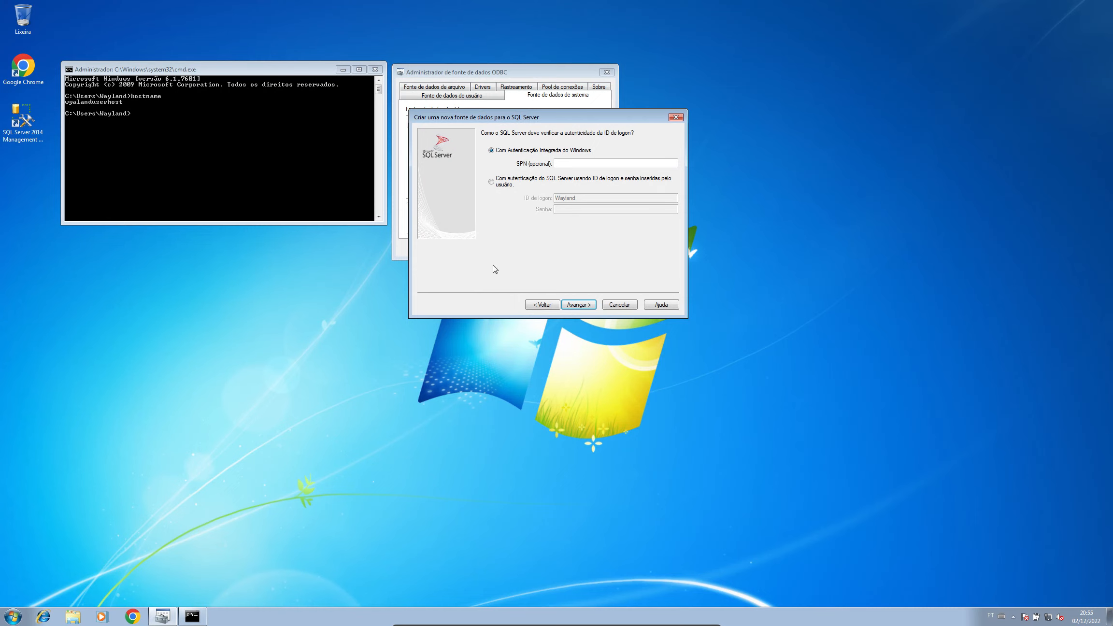
left_click(514, 185)
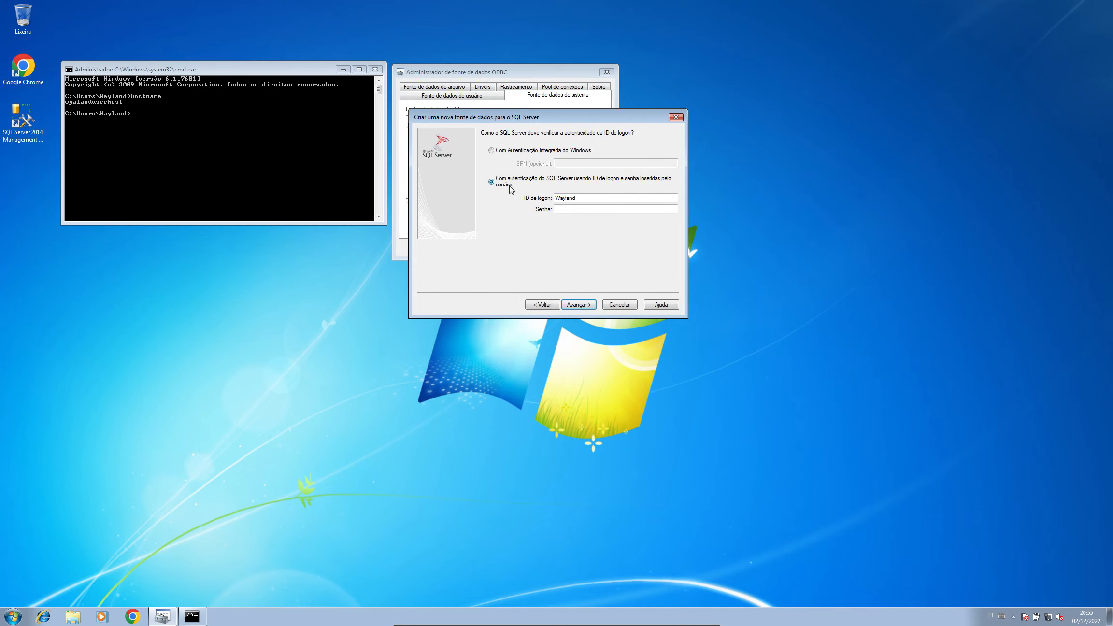
double_click(581, 195)
key("BackSpace")
key("ctrl+z")
type("wayt")
key("BackSpace")
key("BackSpace")
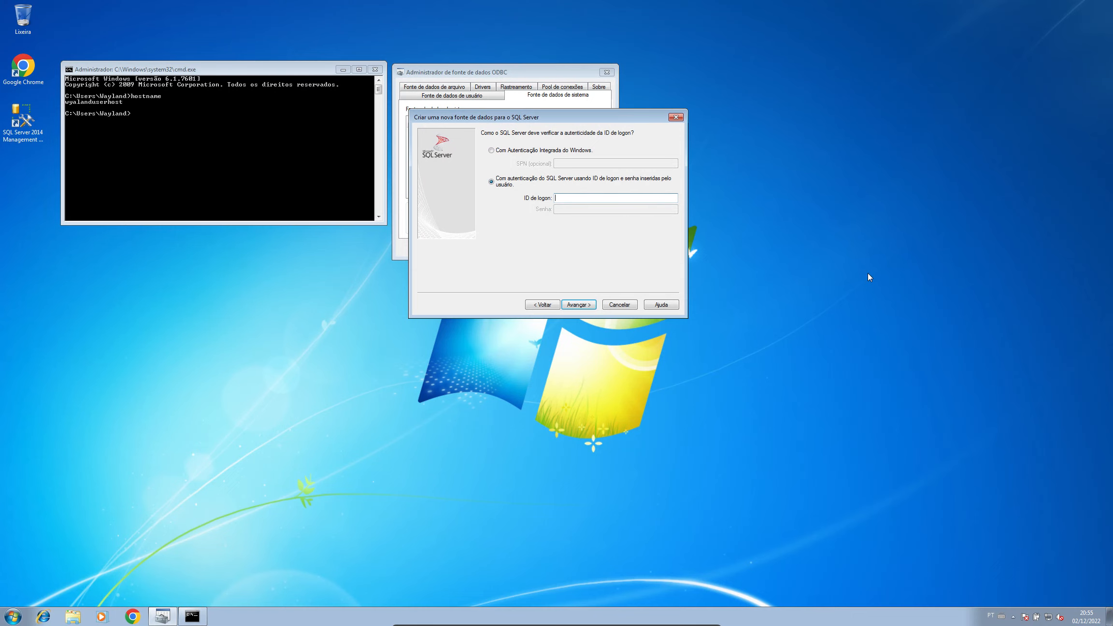
type("Wayalnd")
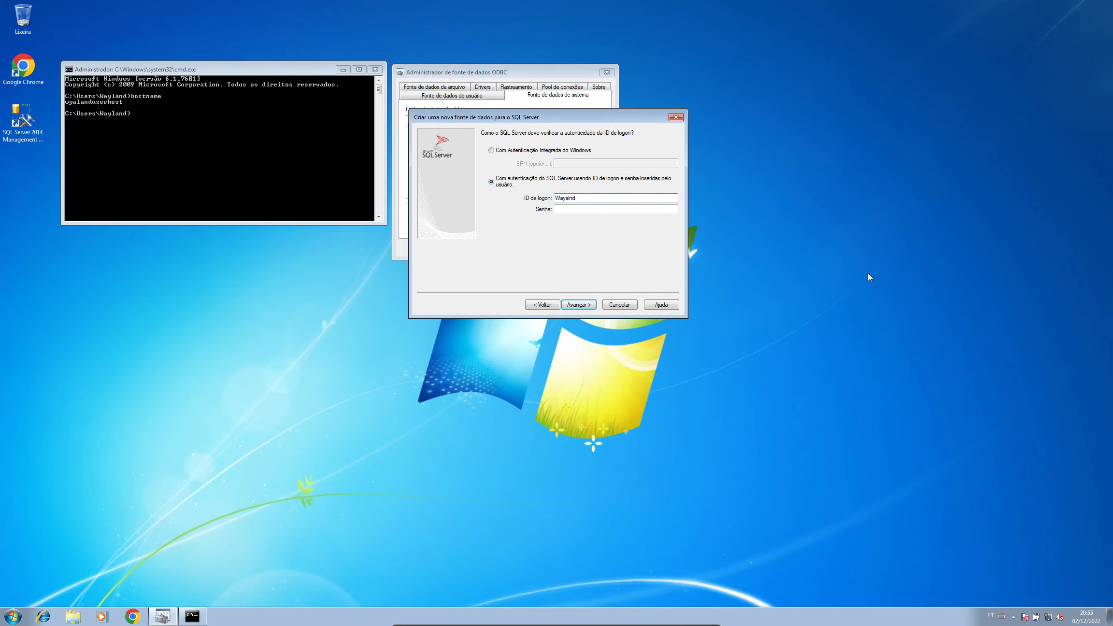
type("sd")
key("Tab")
type("•••••••••••")
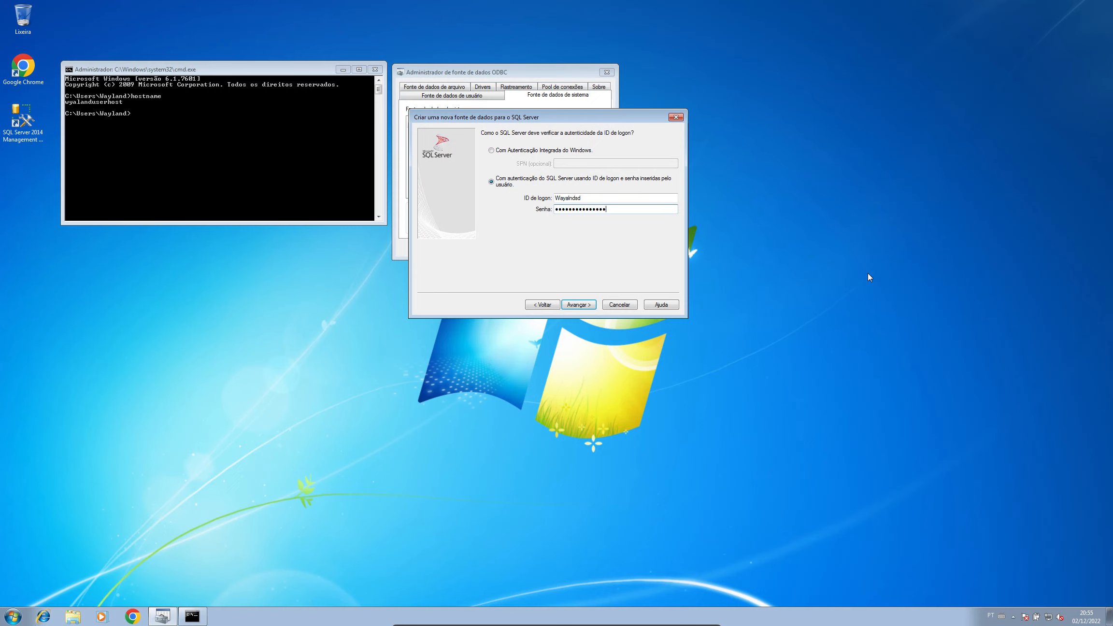
Step: Enable changing the default database and open the database list, triggering login error 18456
left_click(580, 305)
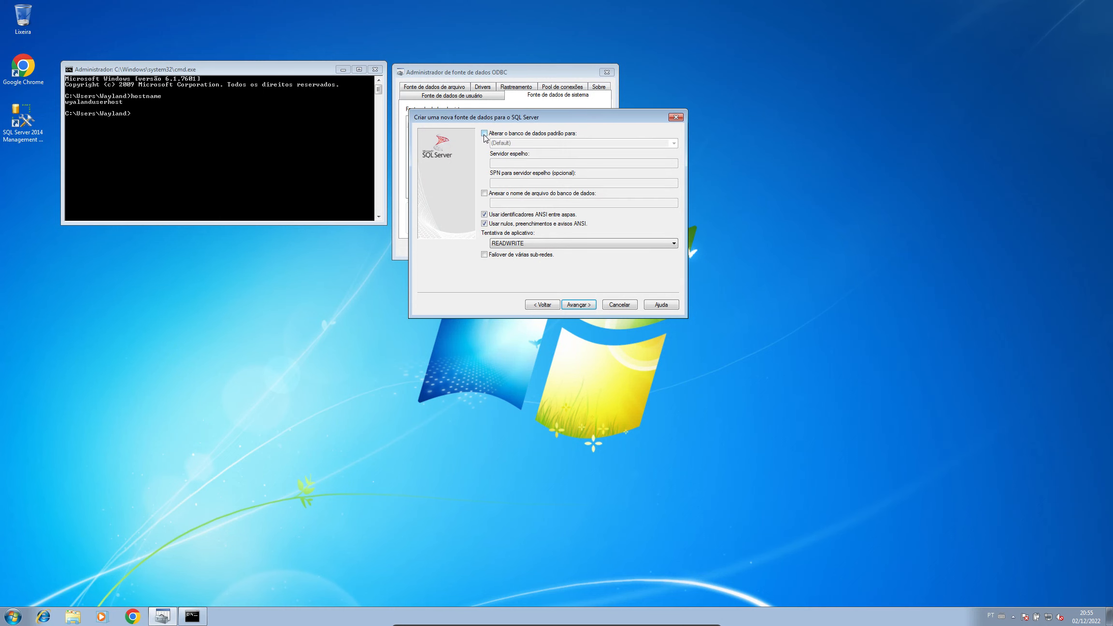
left_click(484, 134)
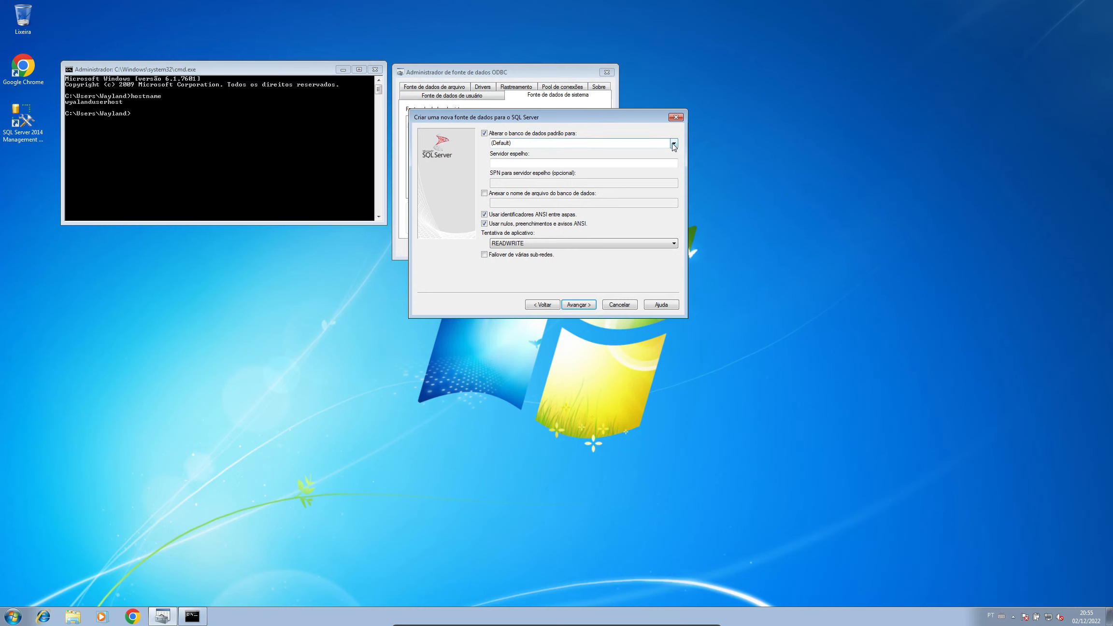
left_click(674, 144)
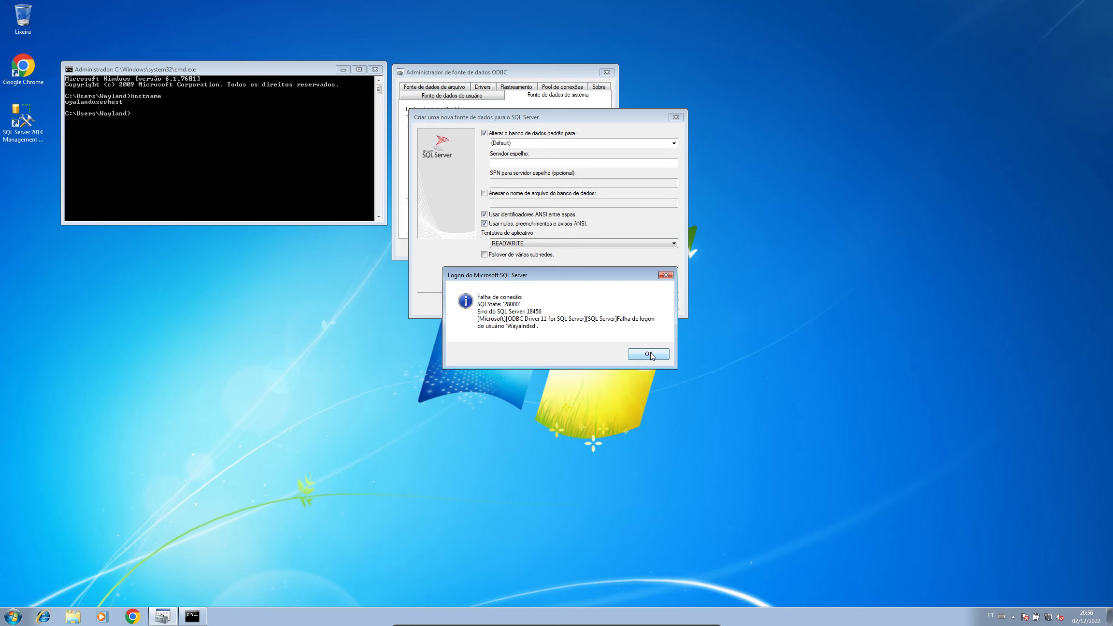
Step: Dismiss the login error, go back, and retype the corrected login ID and password
left_click(649, 354)
left_click(543, 306)
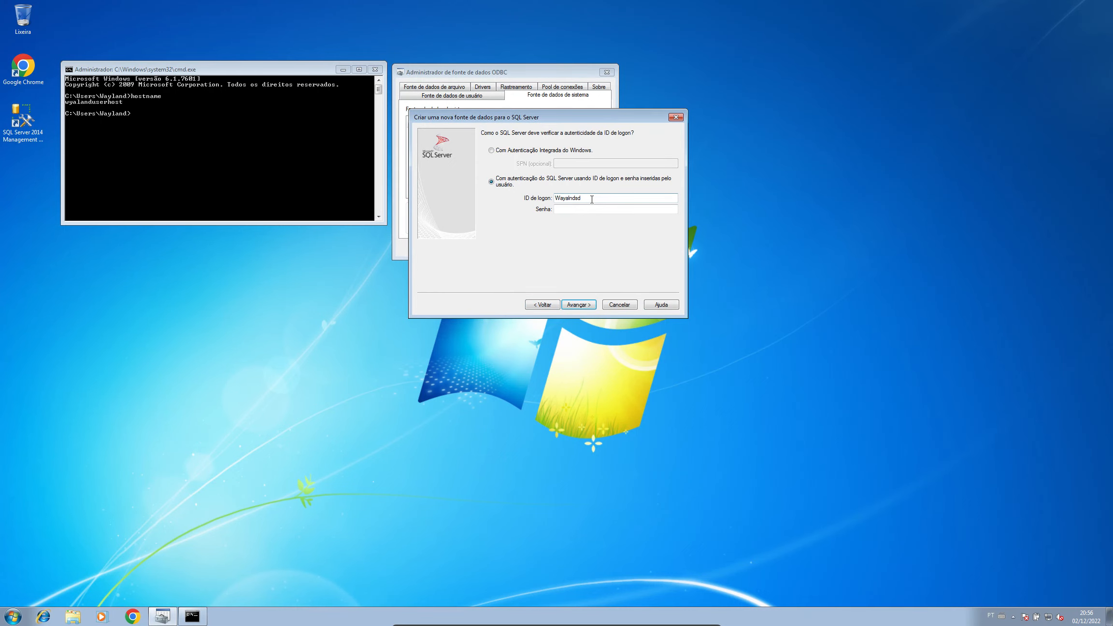
double_click(592, 199)
type("Waylandsd")
key("Tab")
type("••••••••••••••")
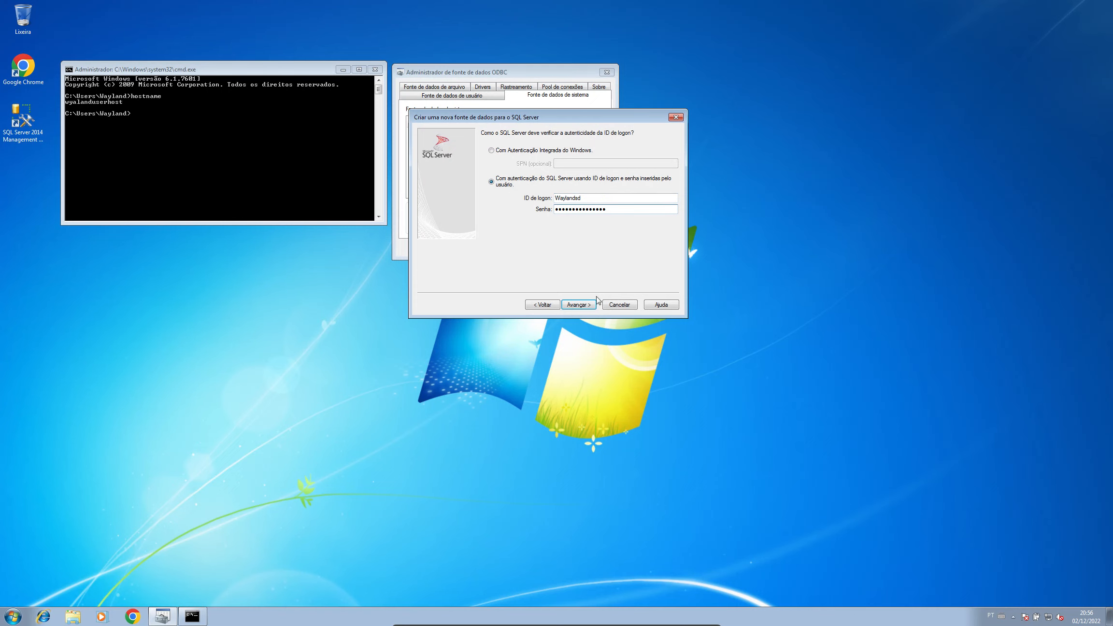
Step: Retry the database list, dismiss the 08001 connection error, and return to the first page
left_click(578, 305)
left_click(501, 134)
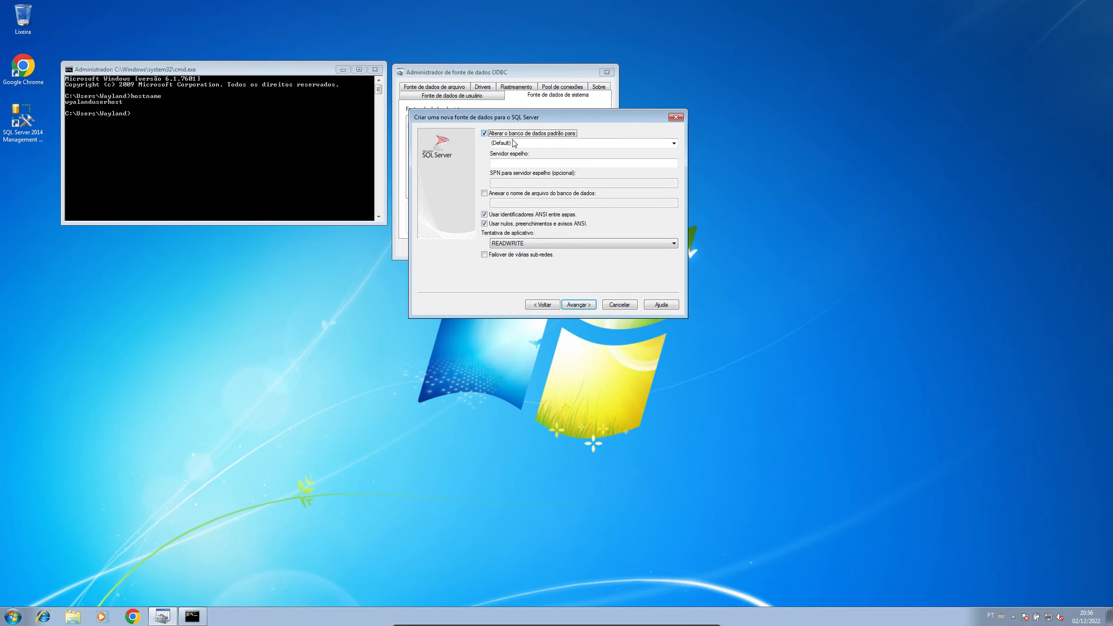
left_click(673, 143)
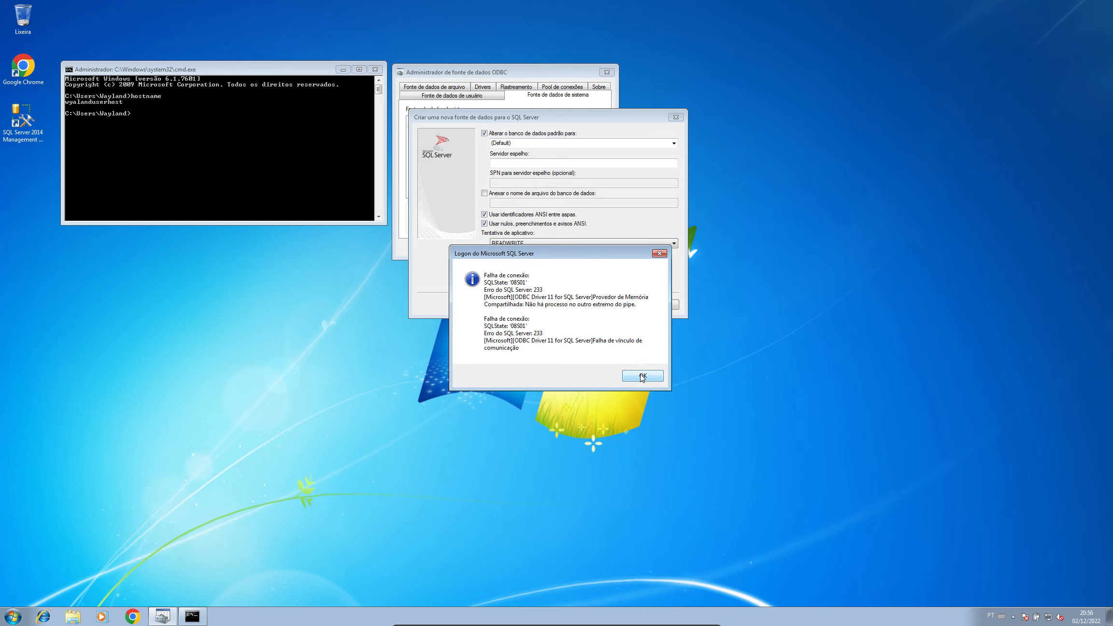
left_click(642, 376)
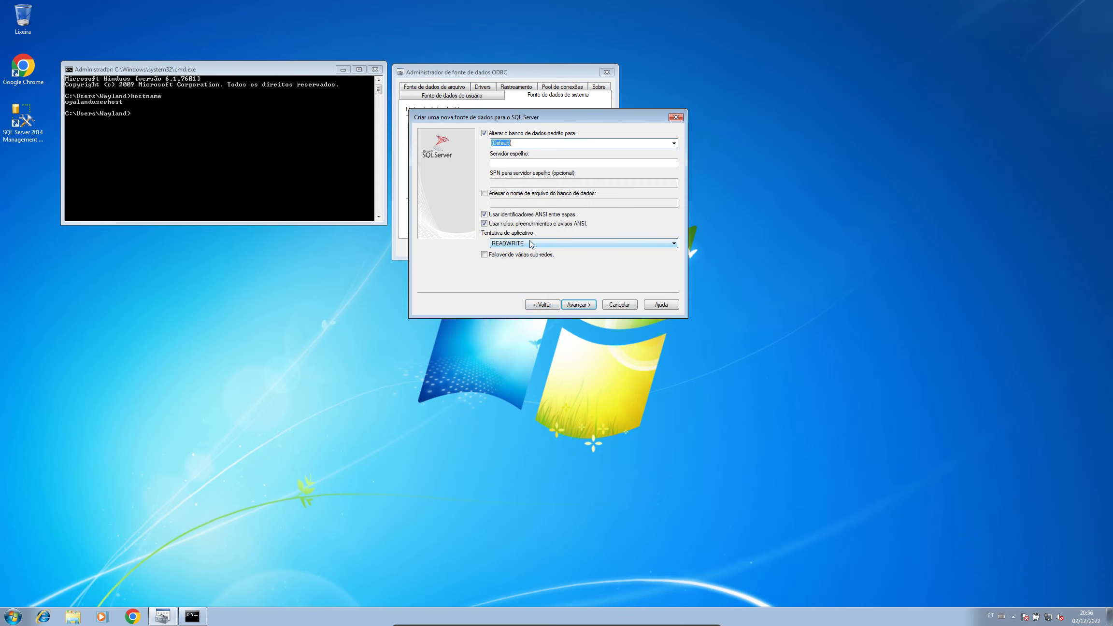
left_click(543, 306)
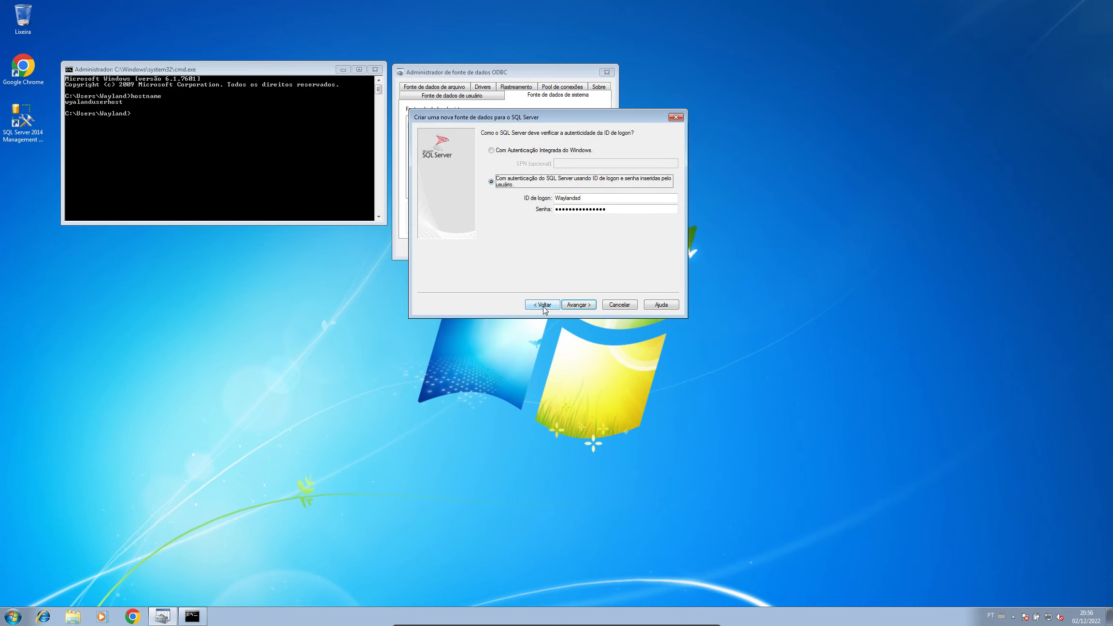
left_click(544, 306)
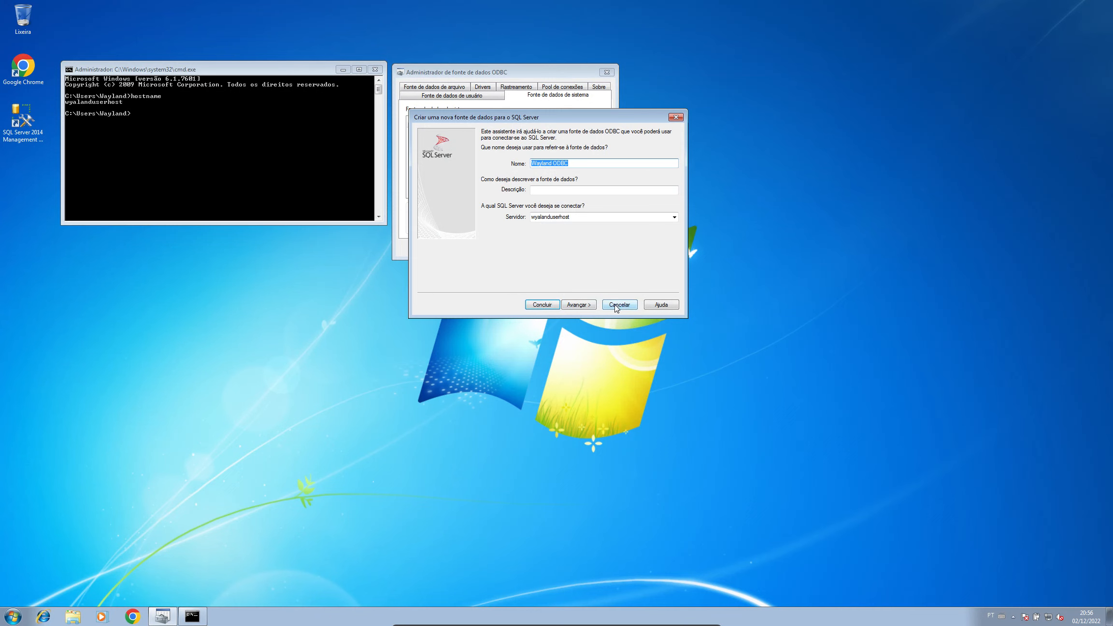
Step: Cancel Wayland ODBC and create 'Wayland Native' with SQL Server Native Client 11.0 on wyalanduserhost
left_click(619, 306)
left_click(586, 121)
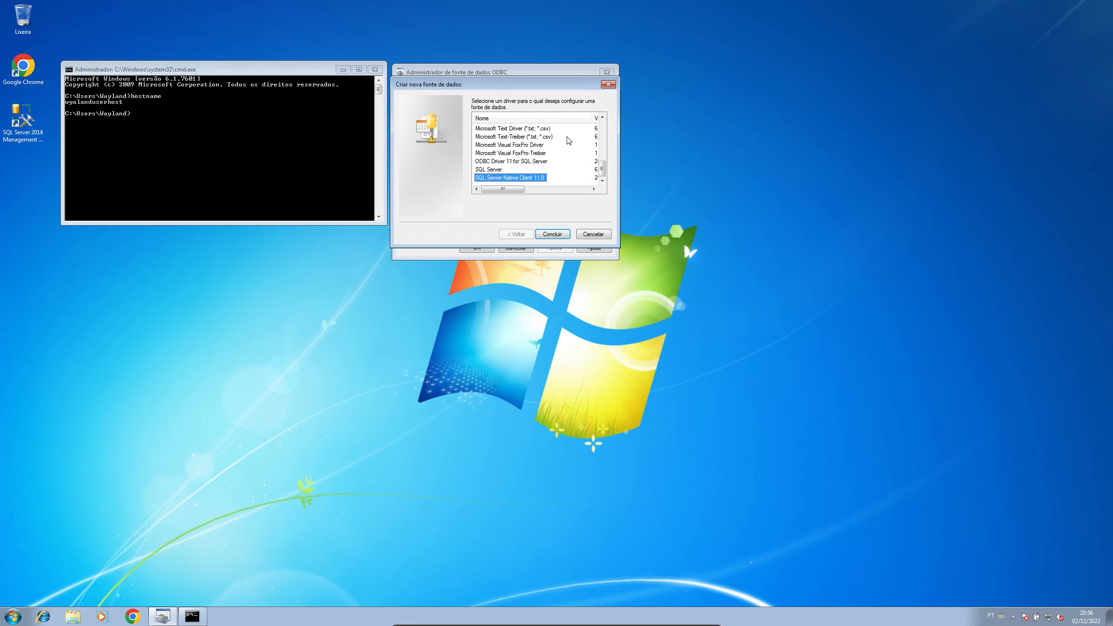
key("Return")
type("Wayland Native")
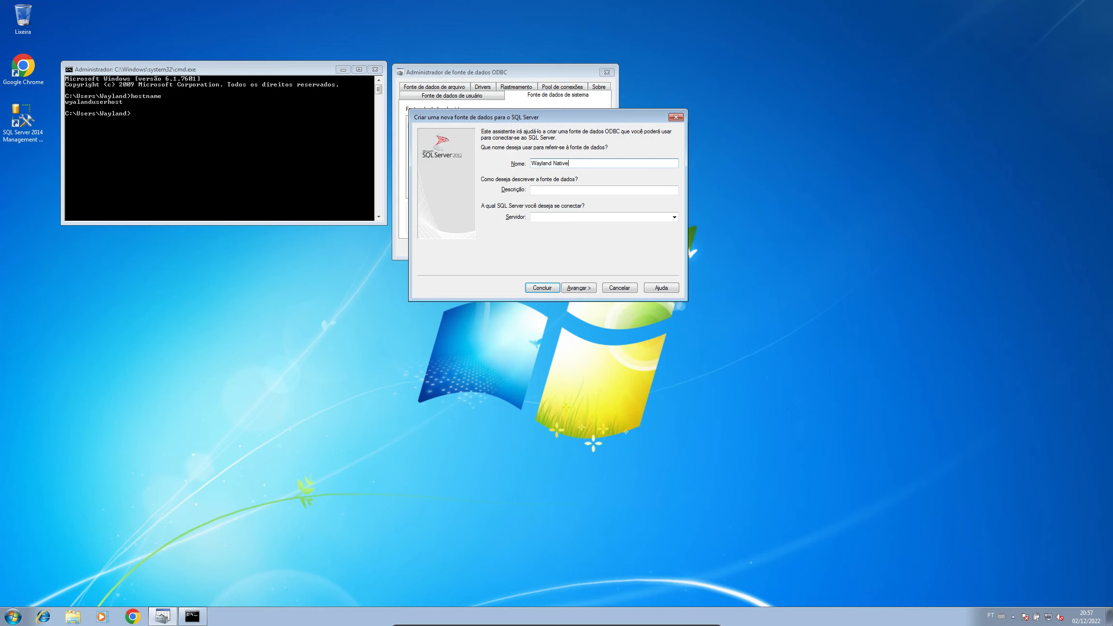
key("Tab")
key("Tab")
type("wyalanduserhost")
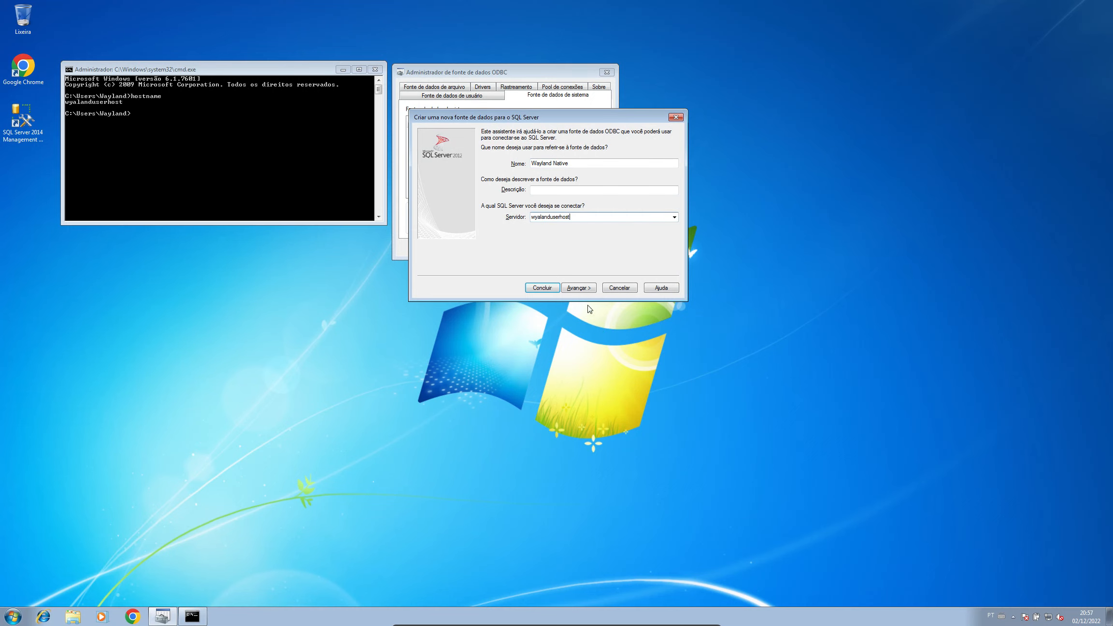
Step: Use SQL Server authentication with the corrected login ID and password for Wayland Native
left_click(582, 287)
left_click(515, 179)
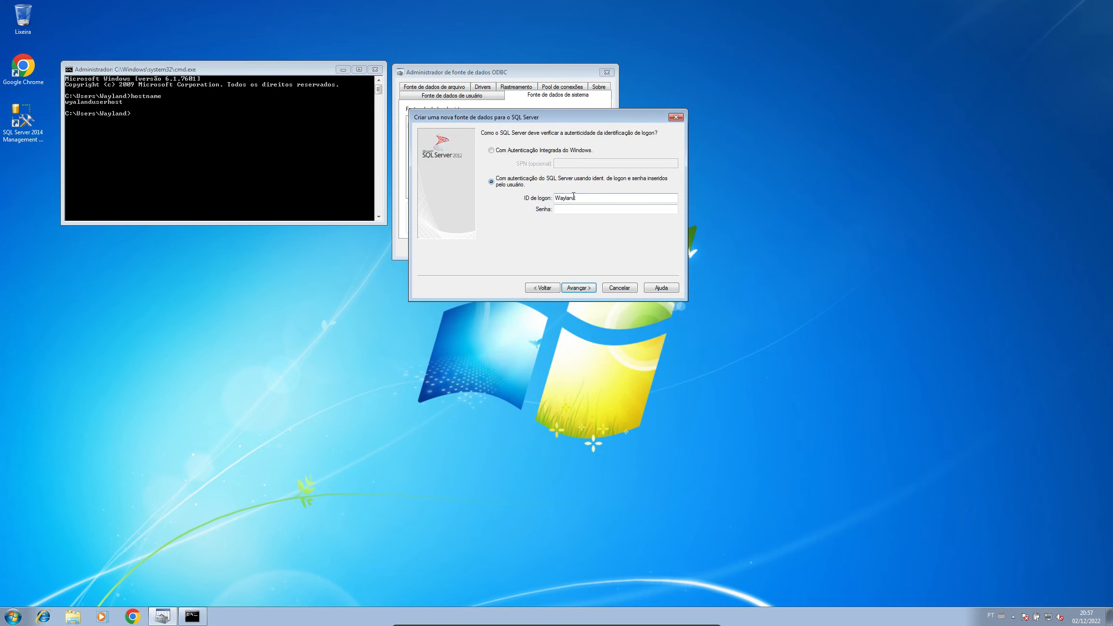
double_click(572, 197)
type("Waylandsd")
key("Tab")
type("••••••••")
key("BackSpace")
key("BackSpace")
key("BackSpace")
key("BackSpace")
key("BackSpace")
key("BackSpace")
key("BackSpace")
type("•••••••••••••••")
left_click(580, 287)
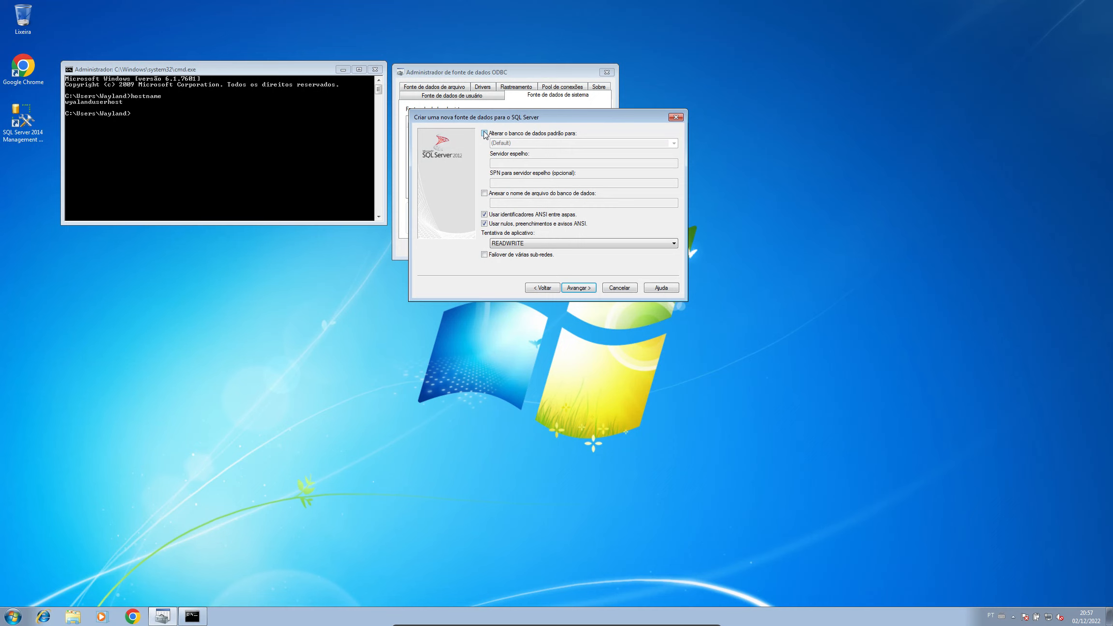
Step: Set WaylandSD as the default database and finish the wizard to show the setup summary
left_click(484, 133)
left_click(674, 144)
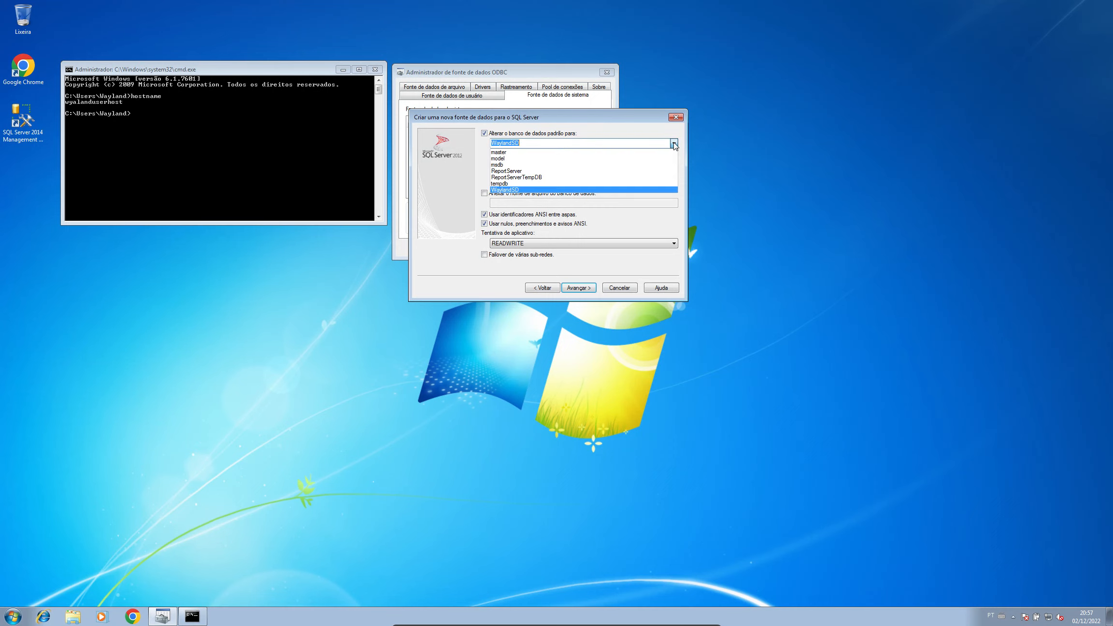
left_click(673, 144)
left_click(673, 143)
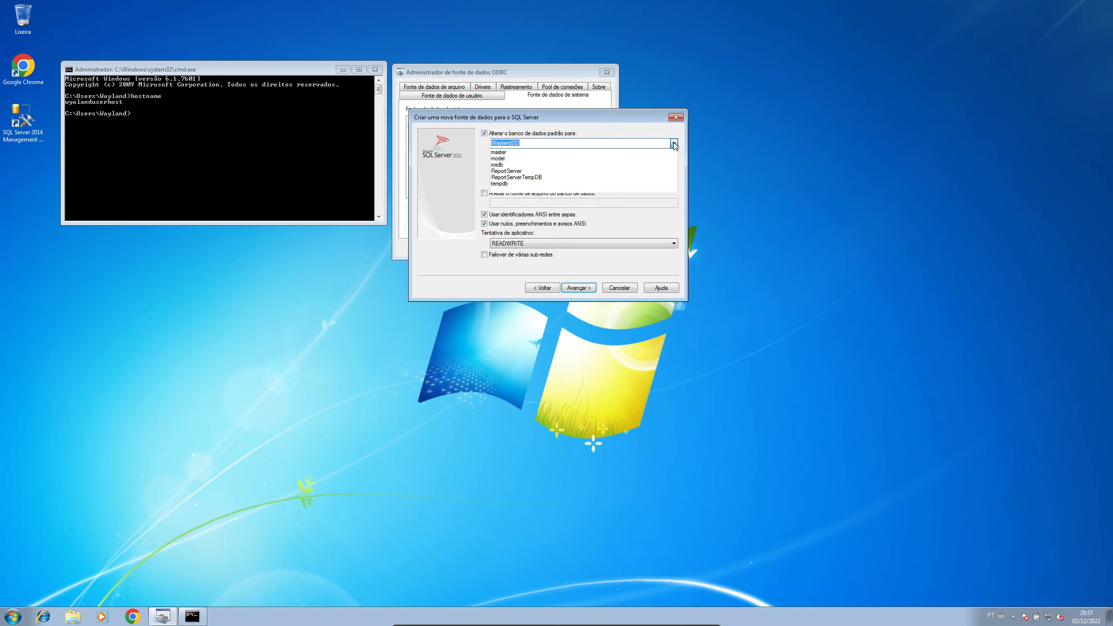
left_click(674, 144)
left_click(674, 144)
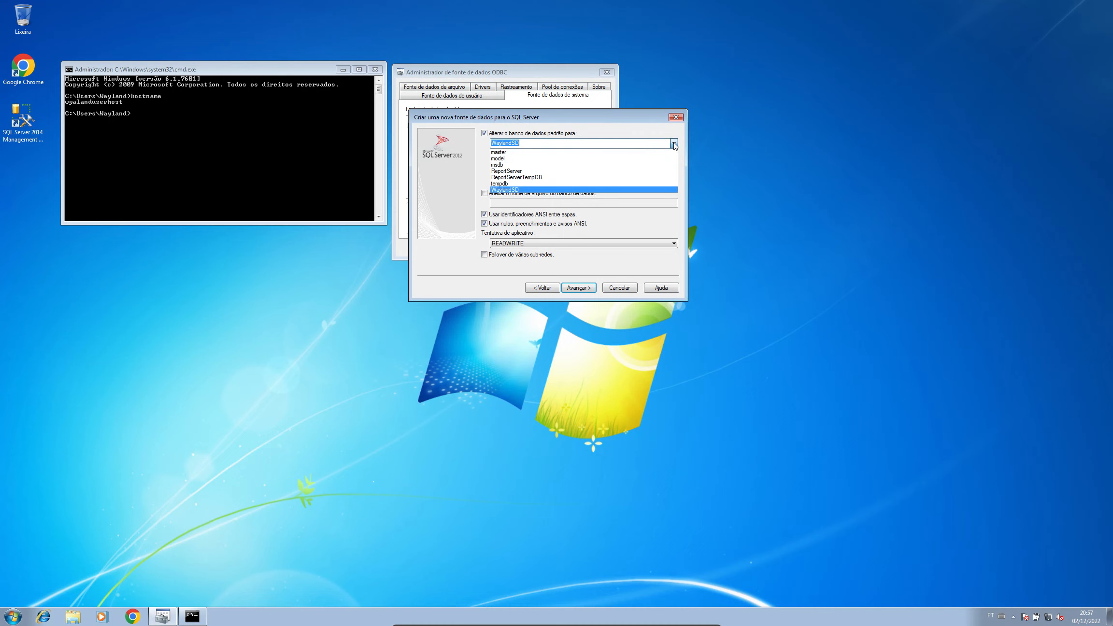
left_click(674, 143)
left_click(674, 144)
left_click(521, 190)
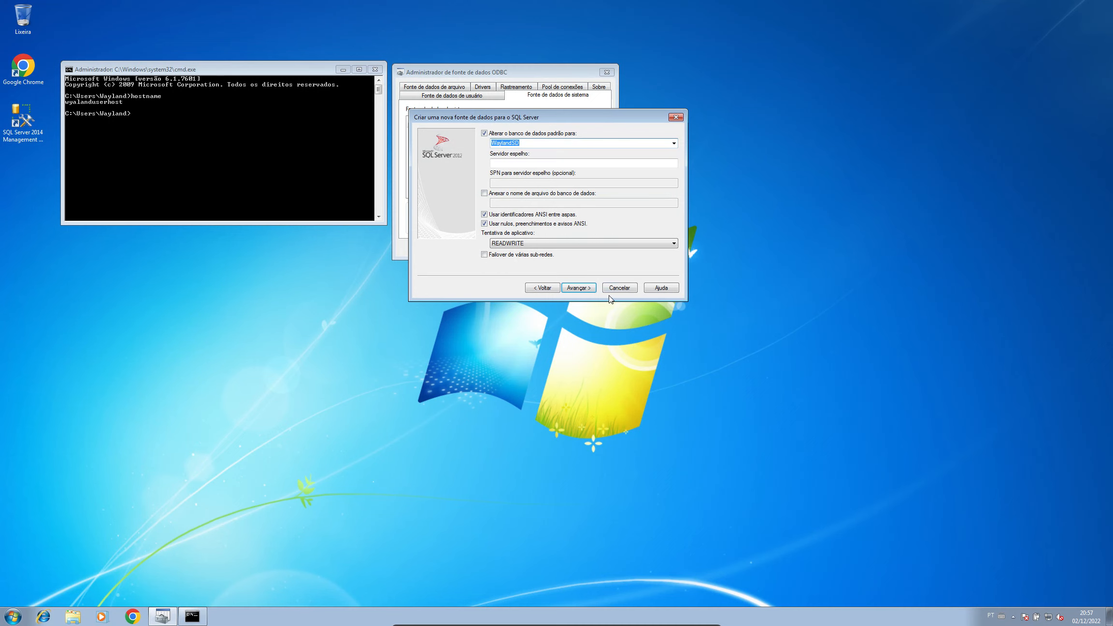
left_click(588, 289)
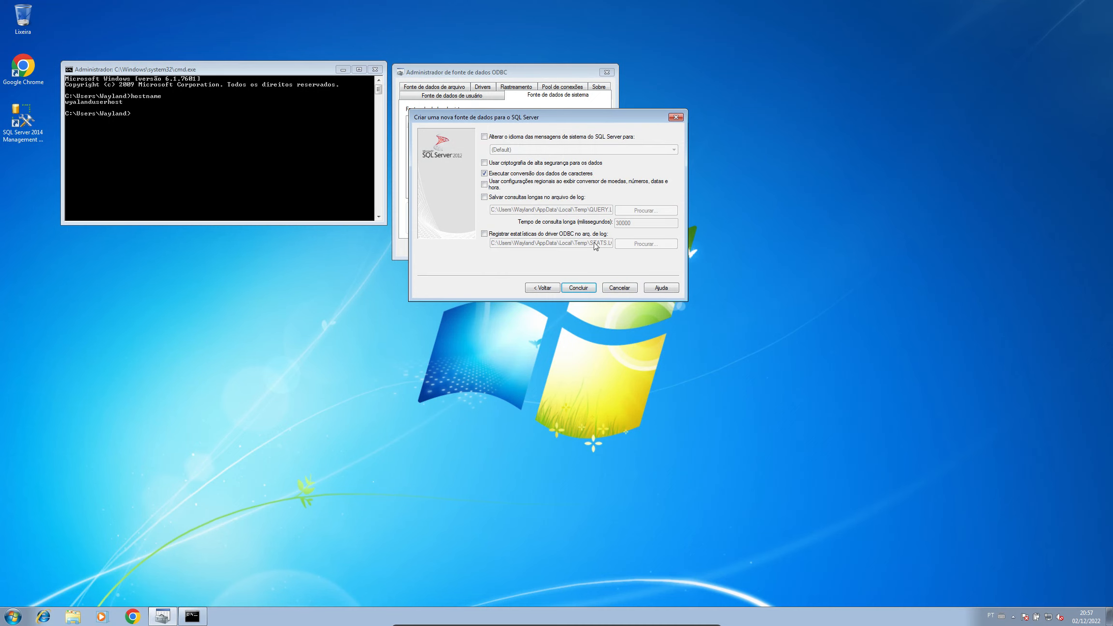
left_click(583, 286)
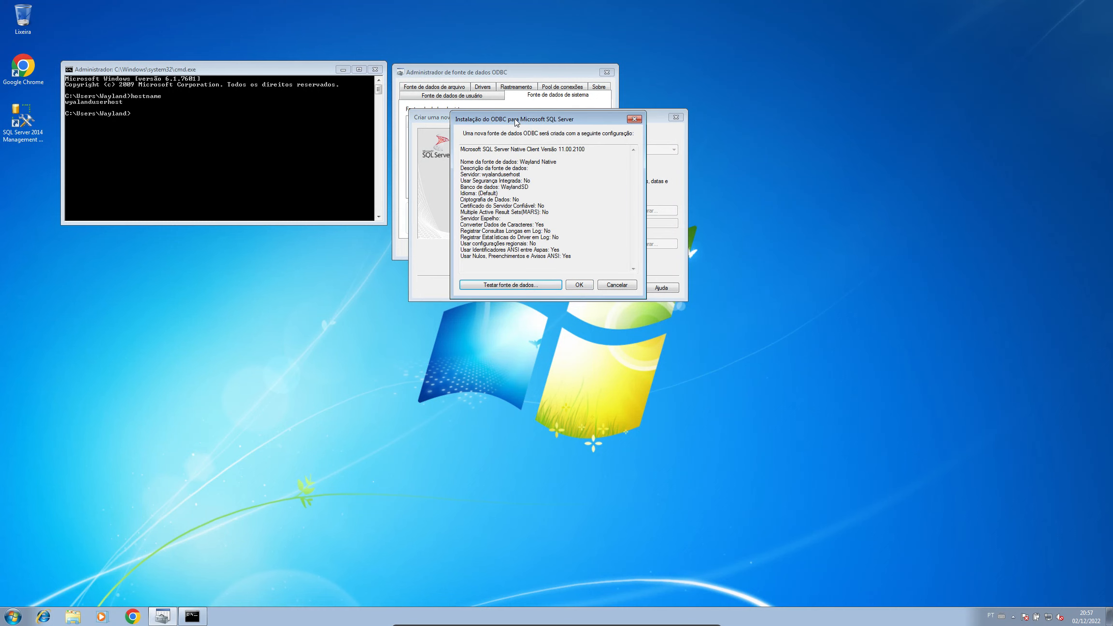
Step: Test Wayland Native's connection, confirm TESTES CONCLUÍDOS COM ÊXITO, and save it as a system DSN
left_click_drag(516, 122, 554, 113)
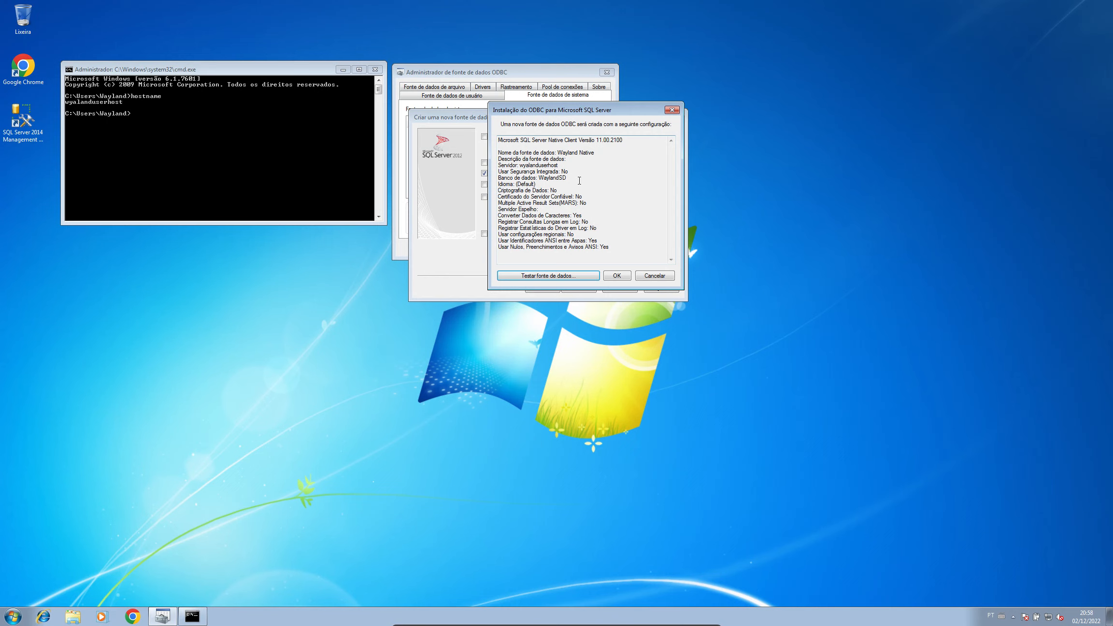
left_click(558, 276)
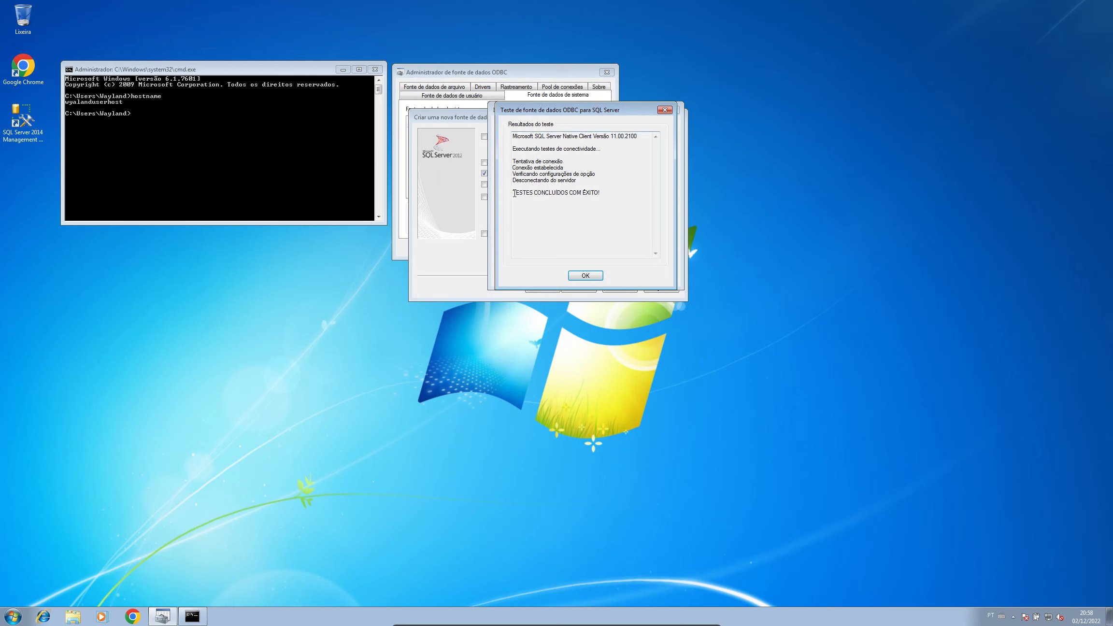
left_click_drag(514, 194, 600, 193)
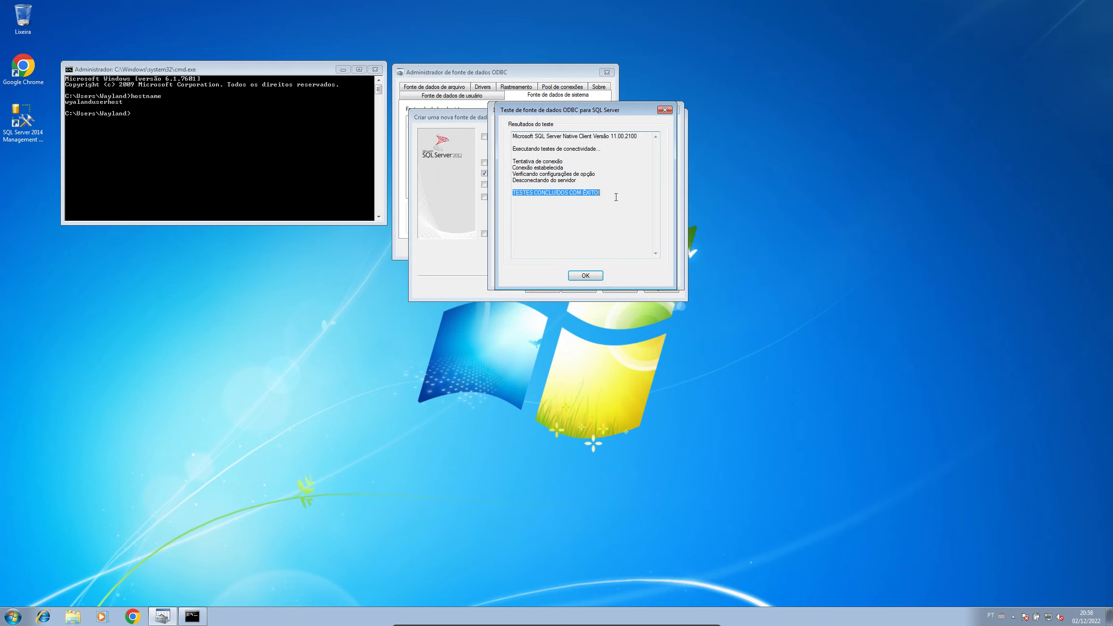
left_click(584, 274)
left_click(616, 280)
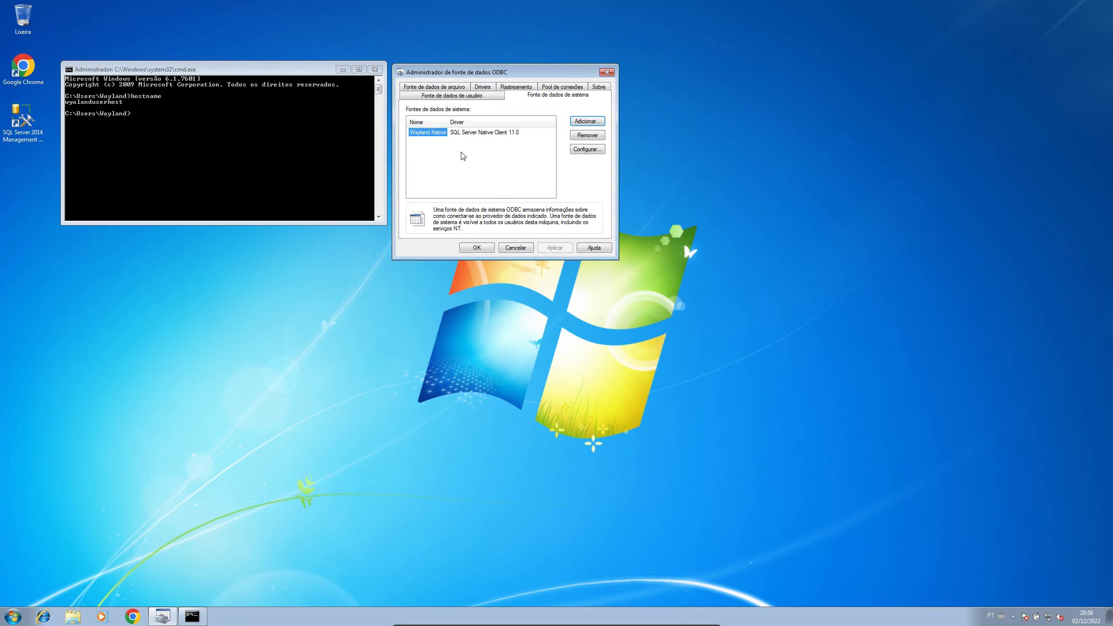
left_click(462, 155)
left_click(433, 135)
left_click(473, 134)
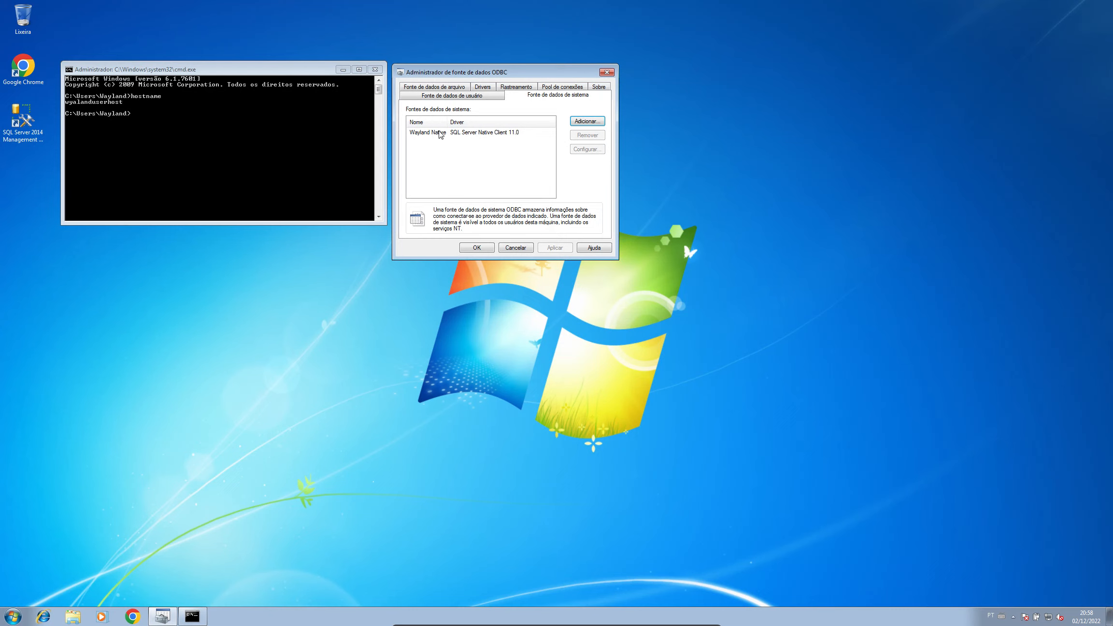
left_click(424, 133)
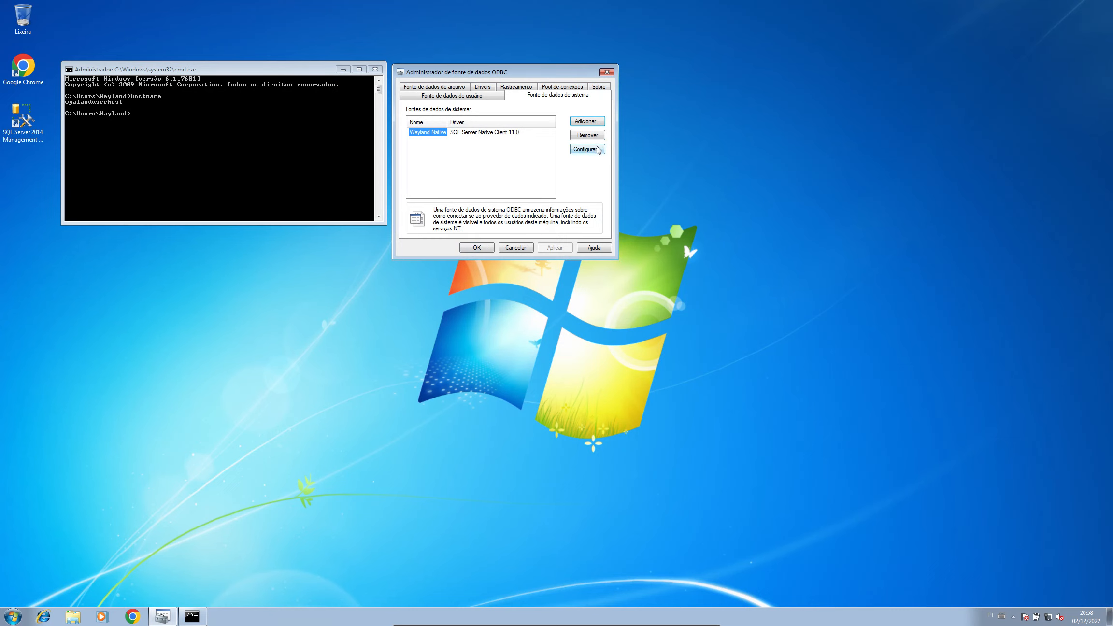
Step: Add a data source using ODBC Driver 11 for SQL Server, named Wayland ODBC, on server wyalanduserhost
left_click(592, 122)
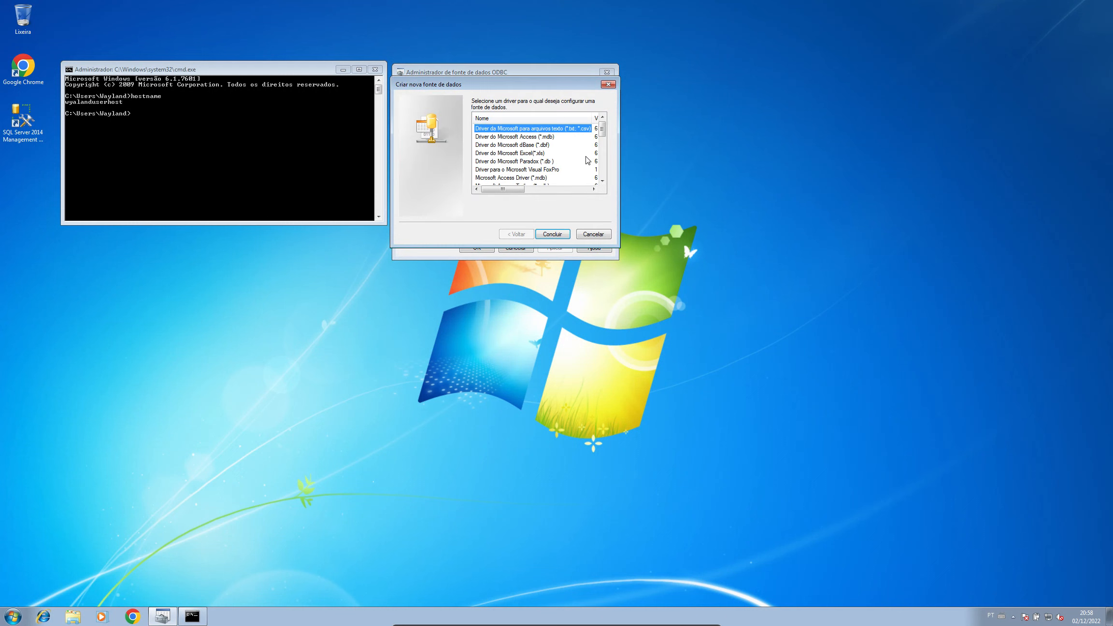
key("End")
key("Up")
key("Up")
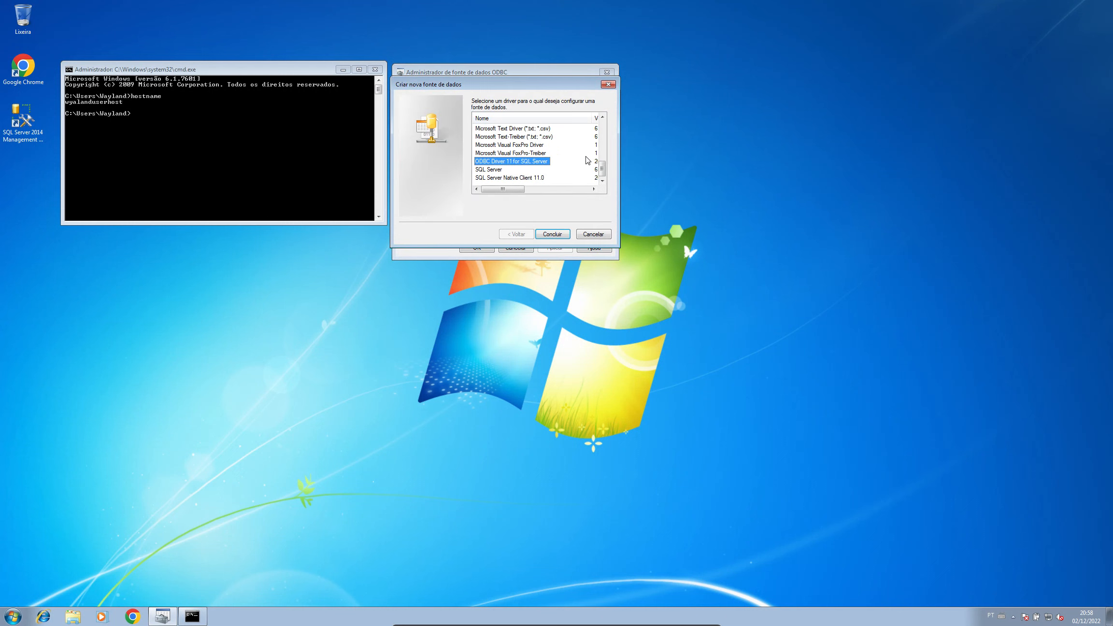
key("Return")
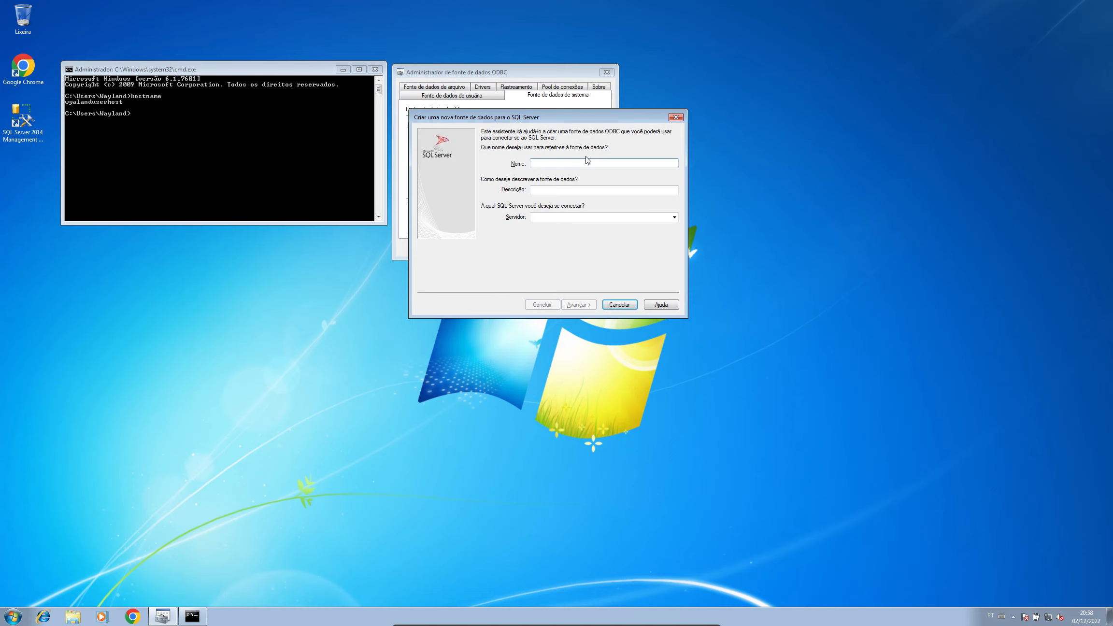
type("Waylan")
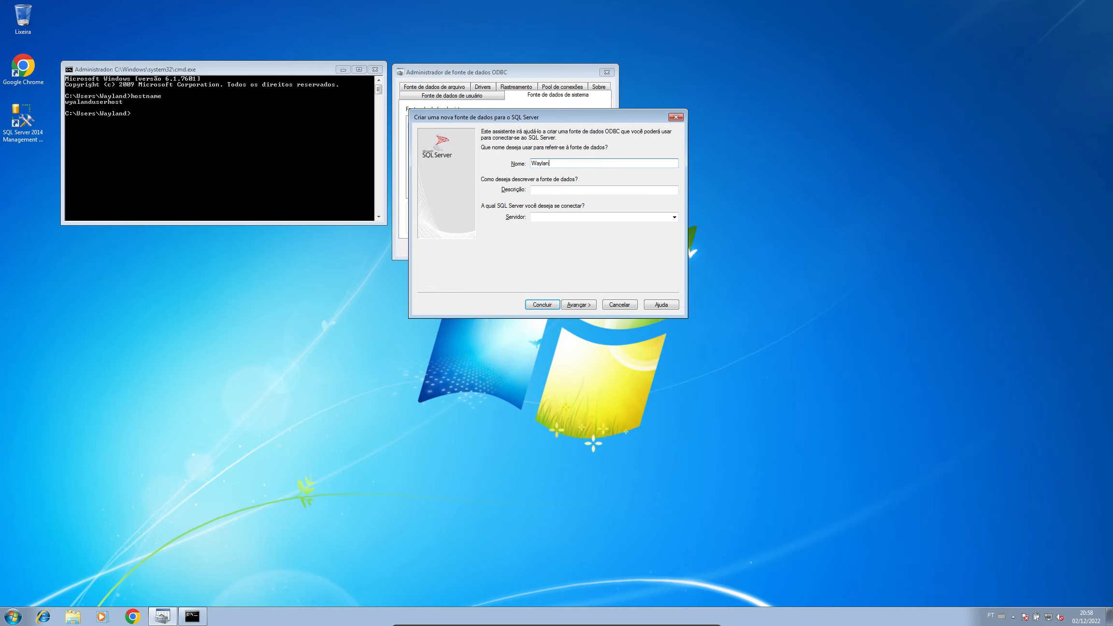
type("d ODBC")
key("Tab")
key("Tab")
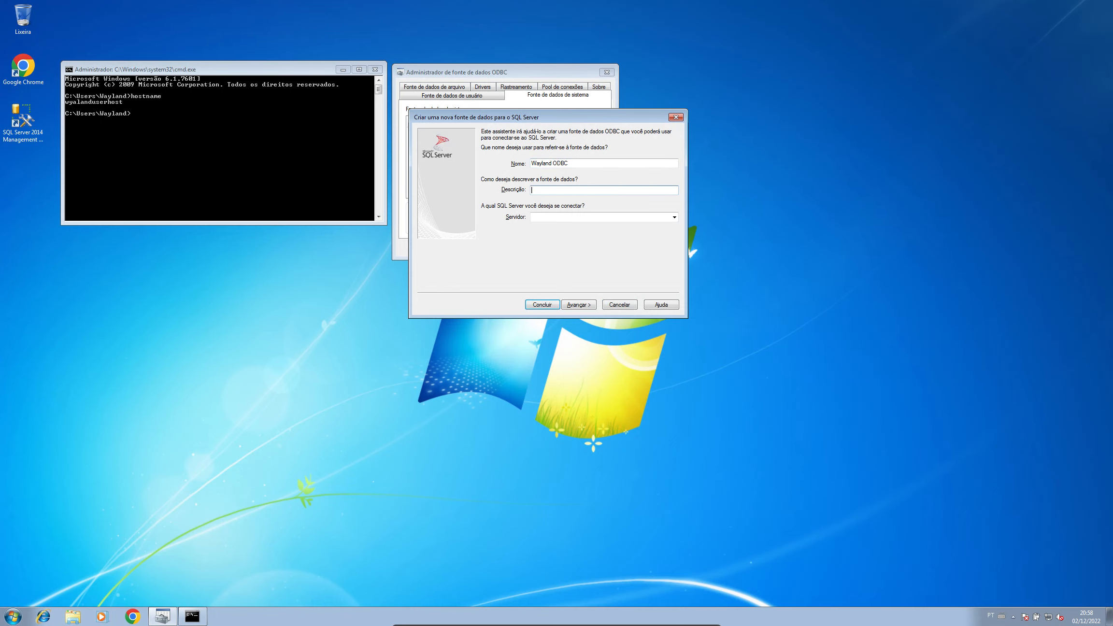
type("wyalanduserhost")
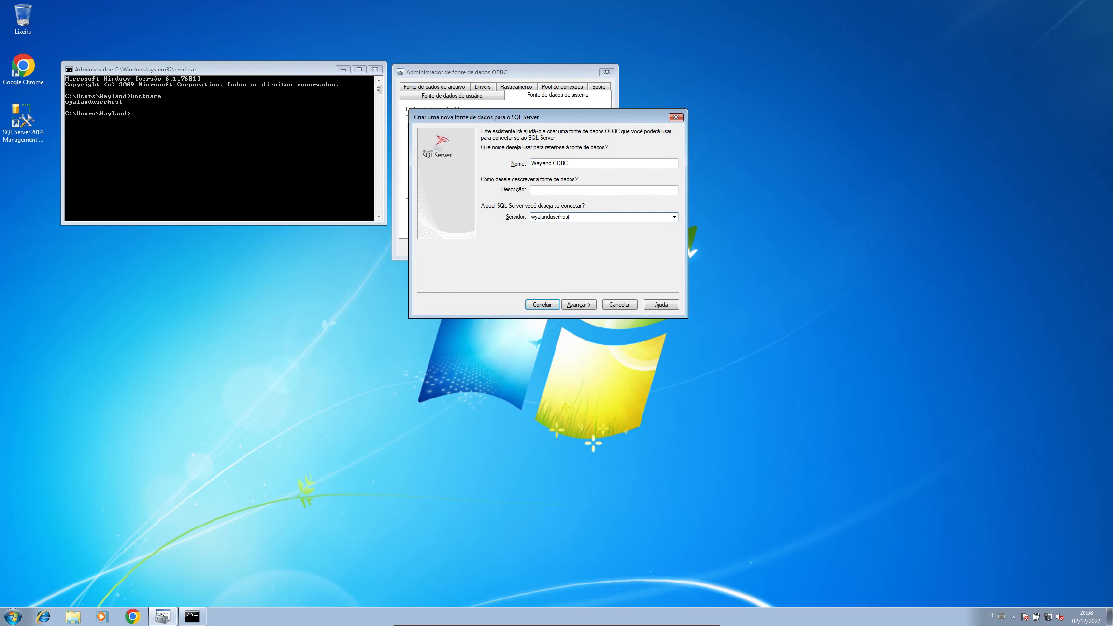
Step: Switch Wayland ODBC to SQL Server authentication and enter the login name and password
left_click(583, 307)
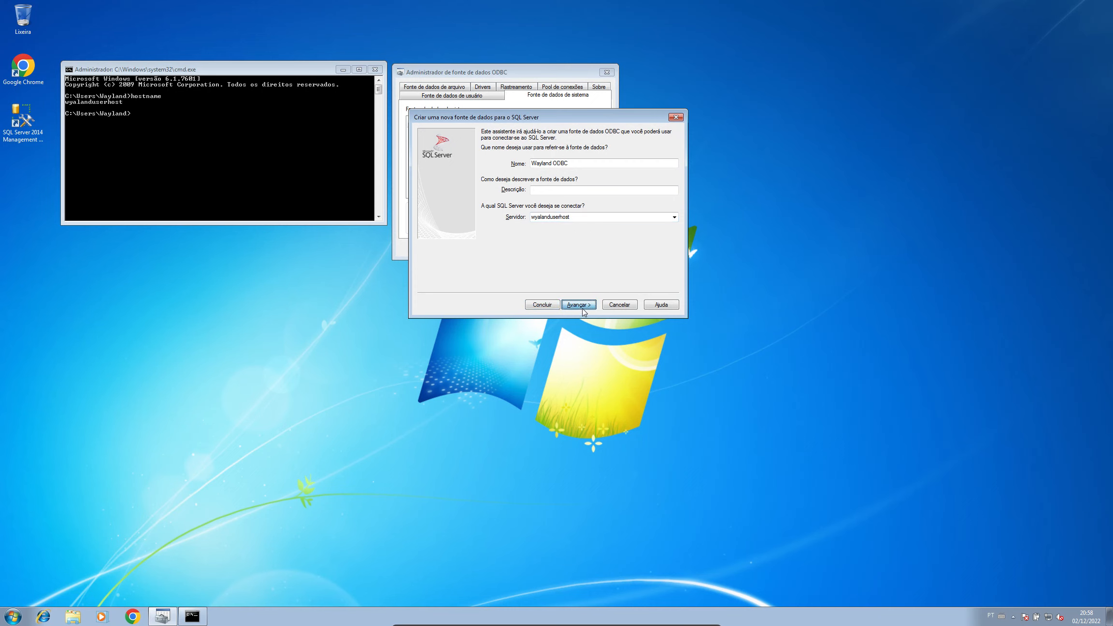
left_click(559, 184)
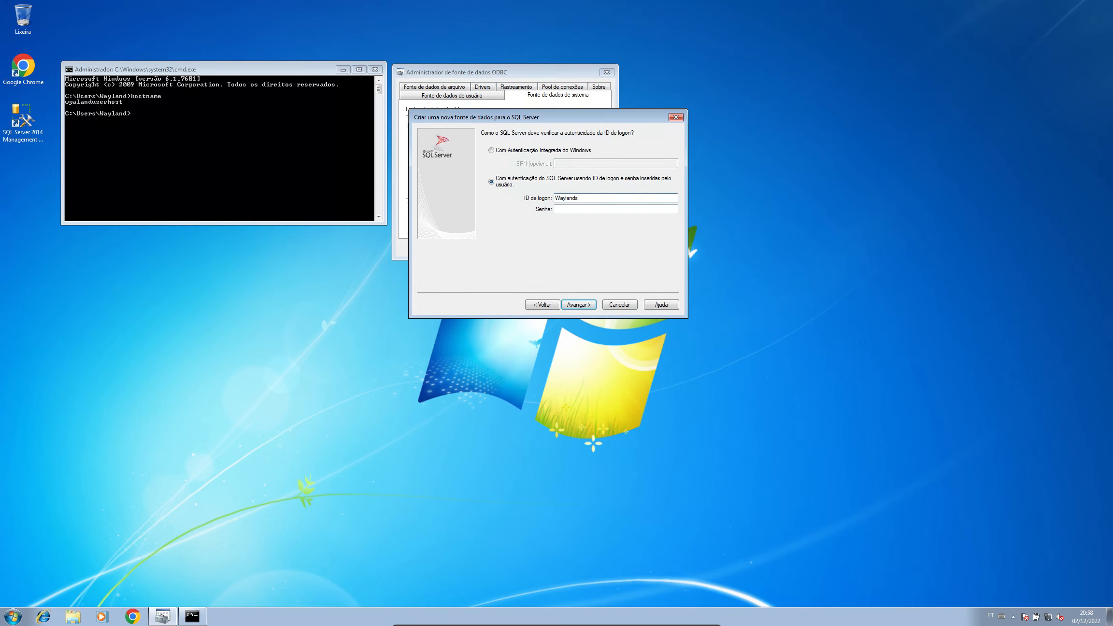
type("d")
key("Tab")
type("•••••••••••")
Step: Enable changing the default database and select WaylandSD as the default database
left_click(588, 304)
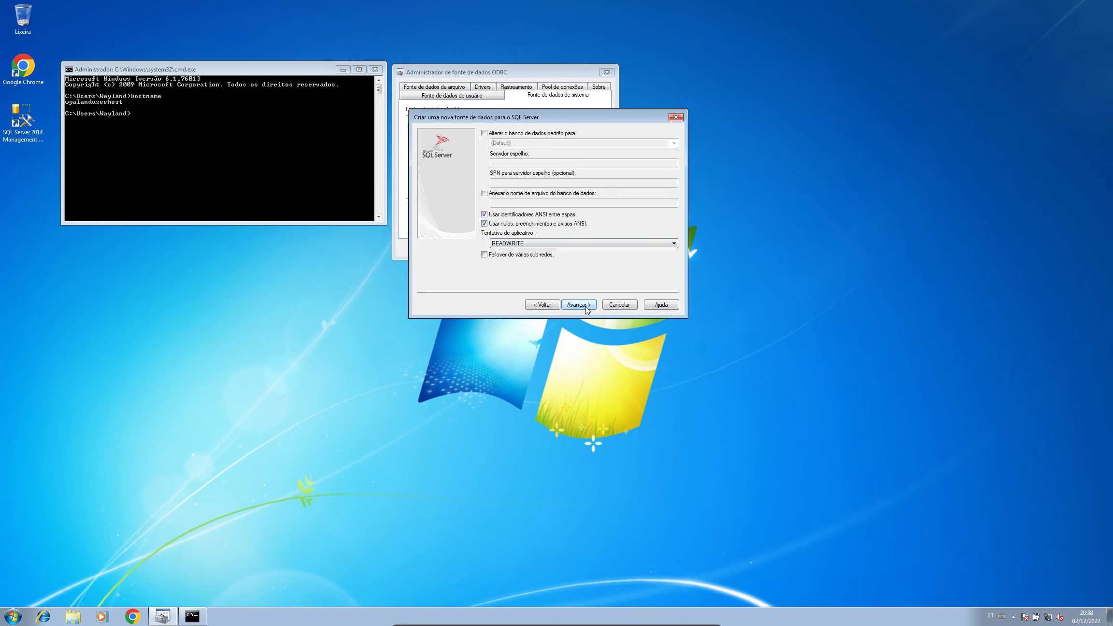
left_click(501, 135)
left_click(673, 144)
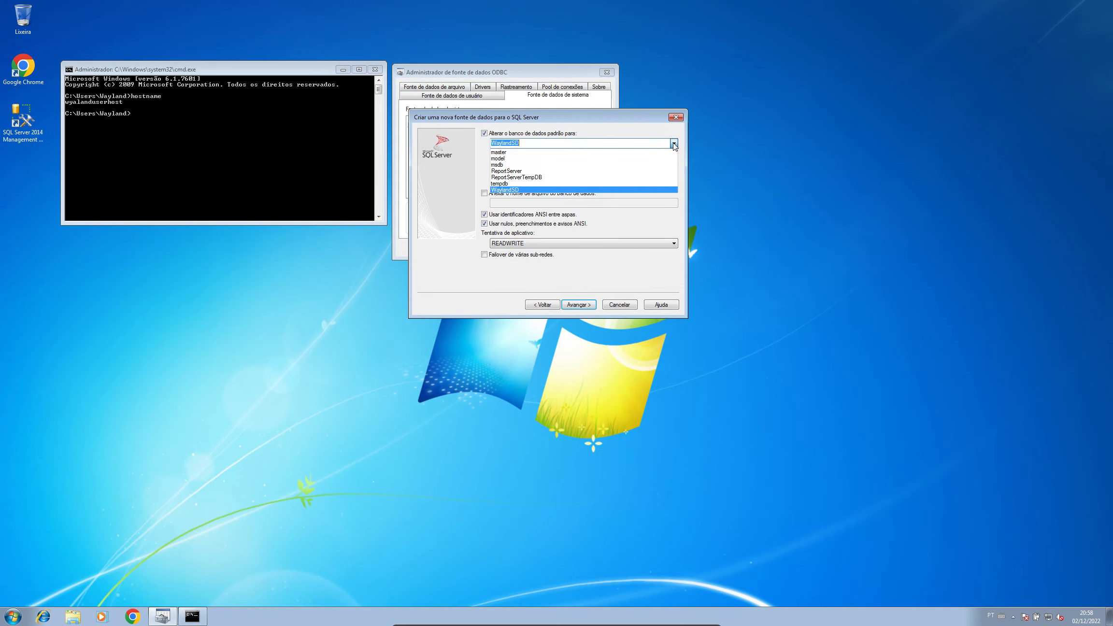
left_click(673, 144)
left_click(674, 144)
left_click(674, 143)
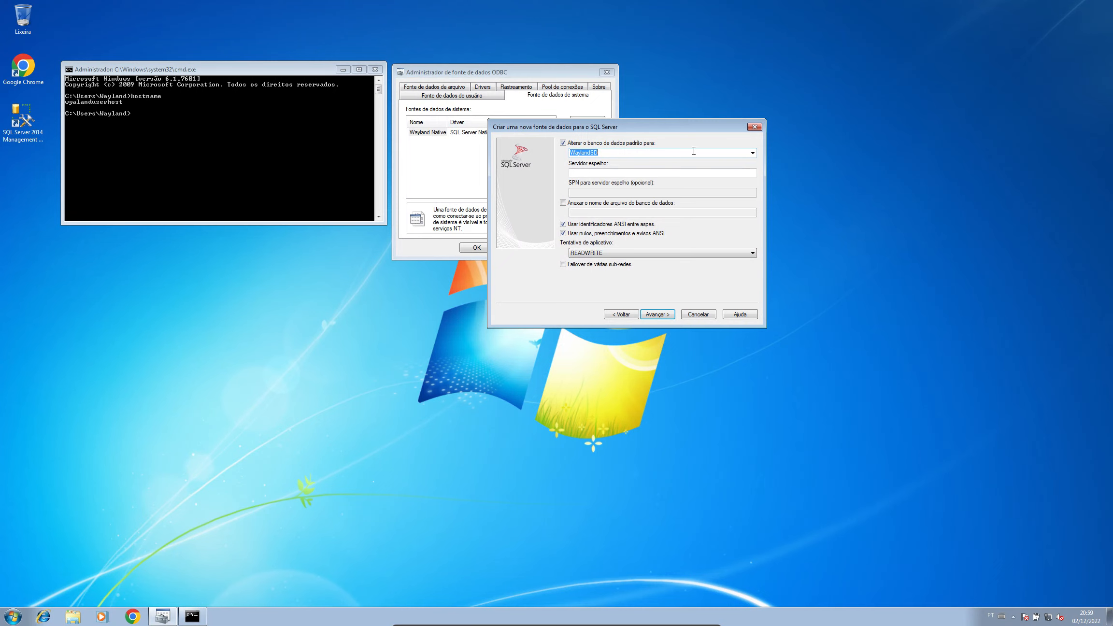
Step: Keep WaylandSD as the default database and complete the Wayland ODBC setup wizard
left_click(753, 153)
left_click(753, 153)
left_click(668, 319)
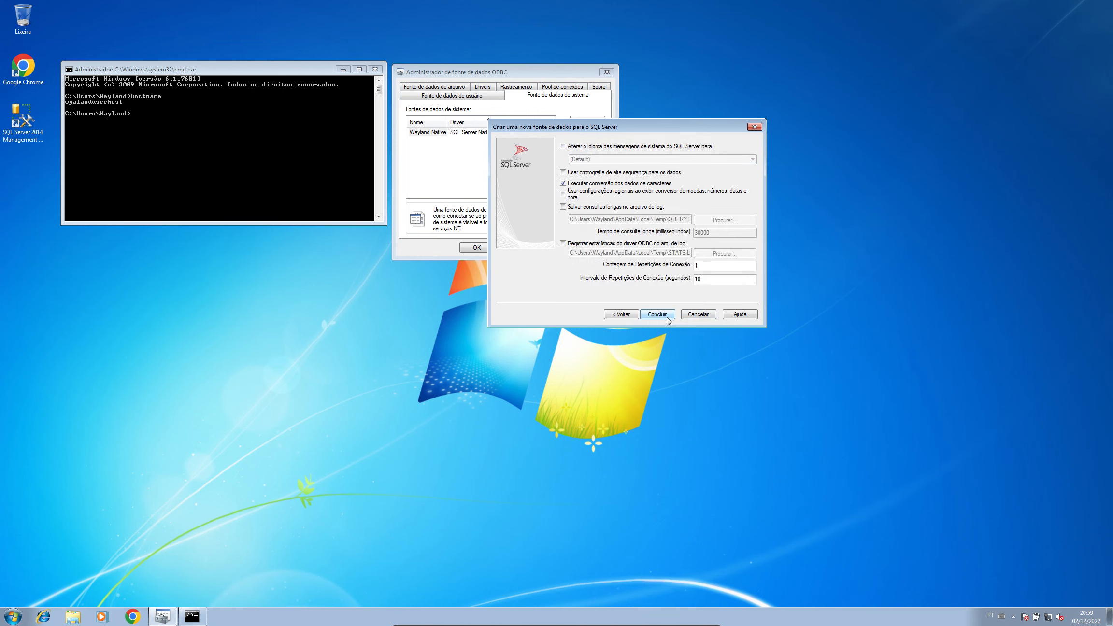
left_click(669, 319)
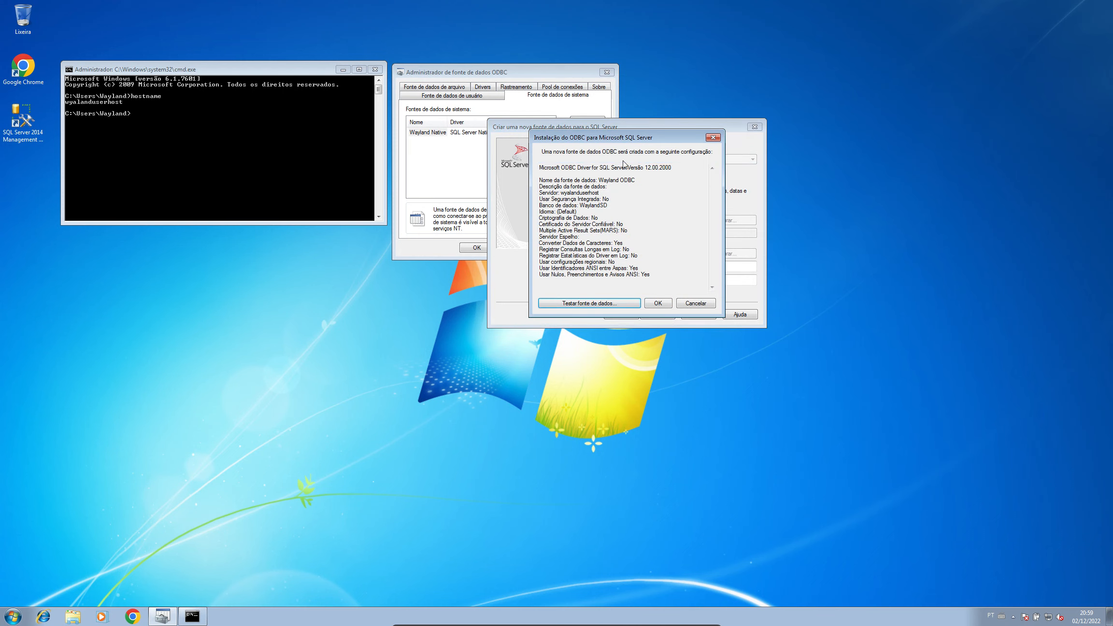
Step: Run the Wayland ODBC connection test successfully and save it as a system data source
left_click(594, 305)
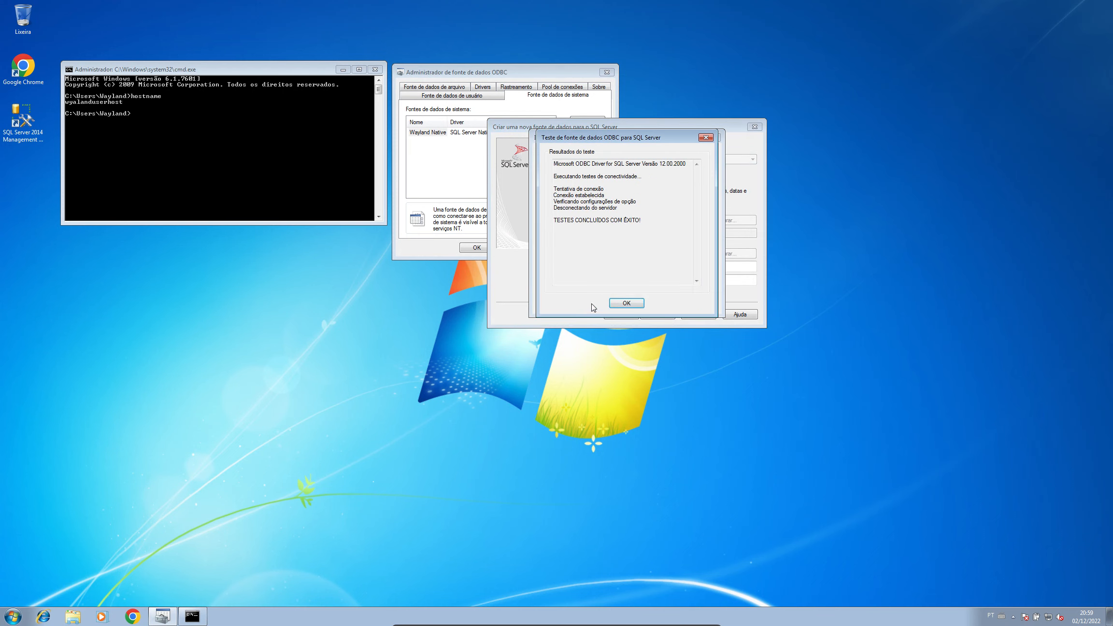
left_click(629, 303)
left_click(658, 303)
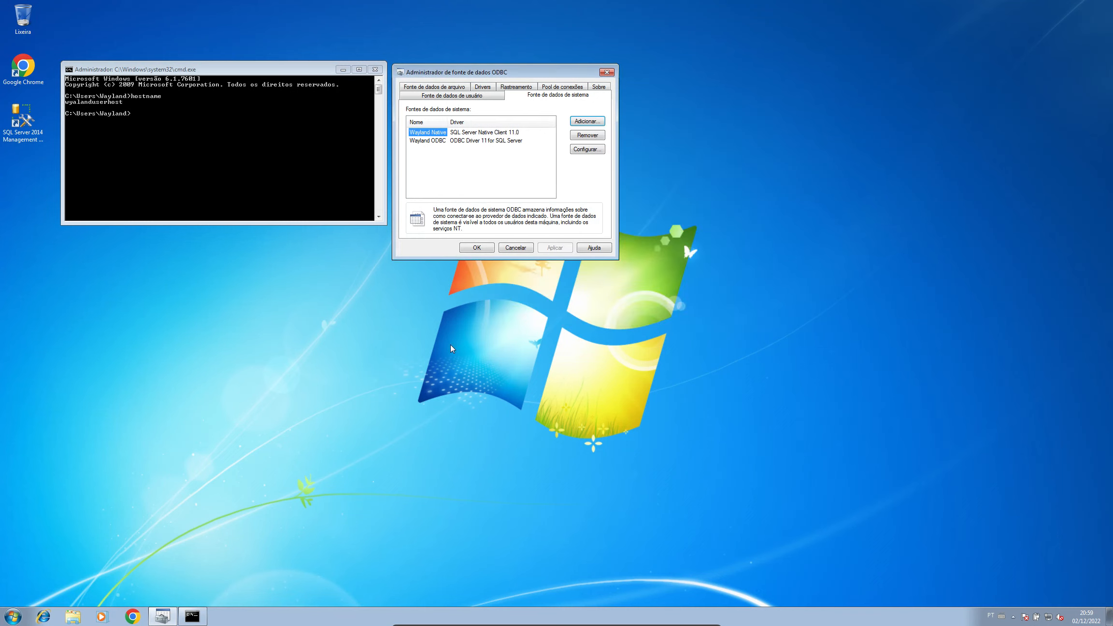
left_click(451, 146)
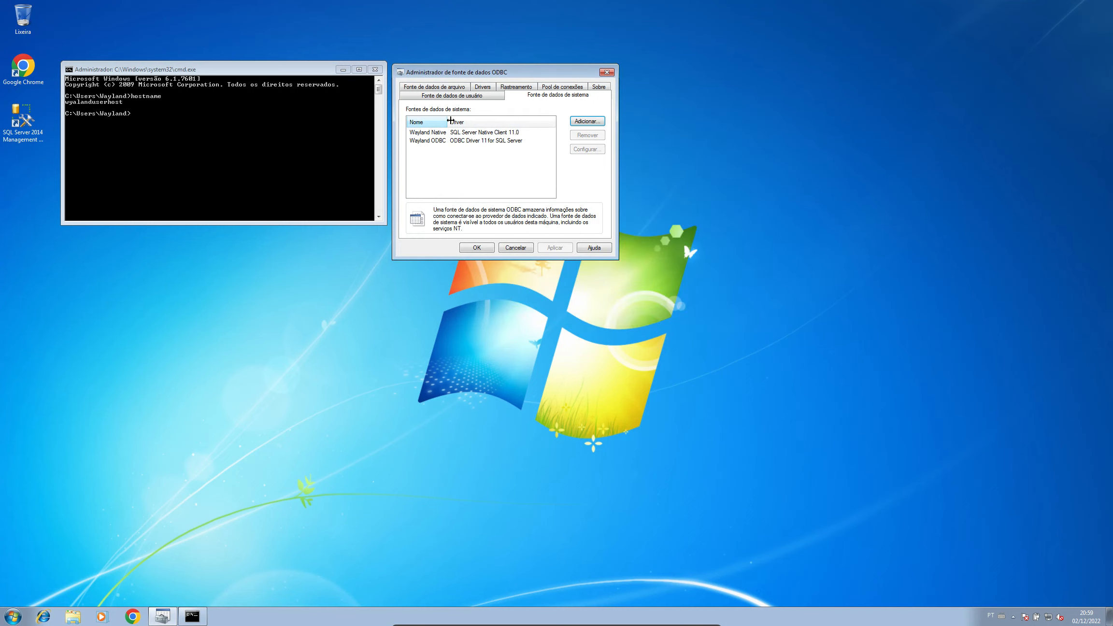
left_click(428, 132)
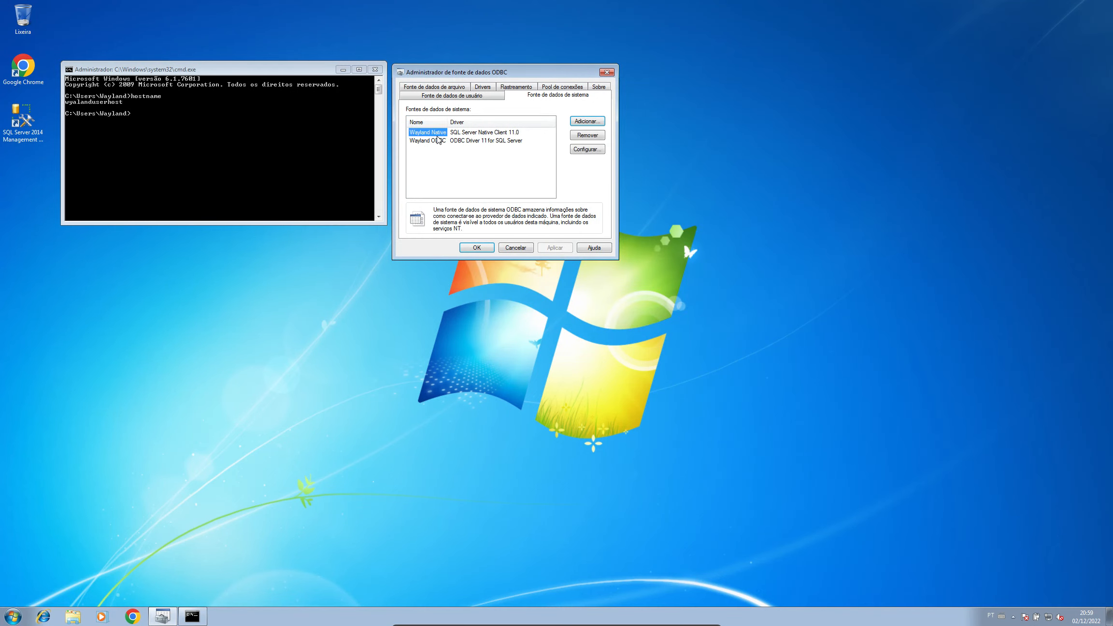
left_click(437, 141)
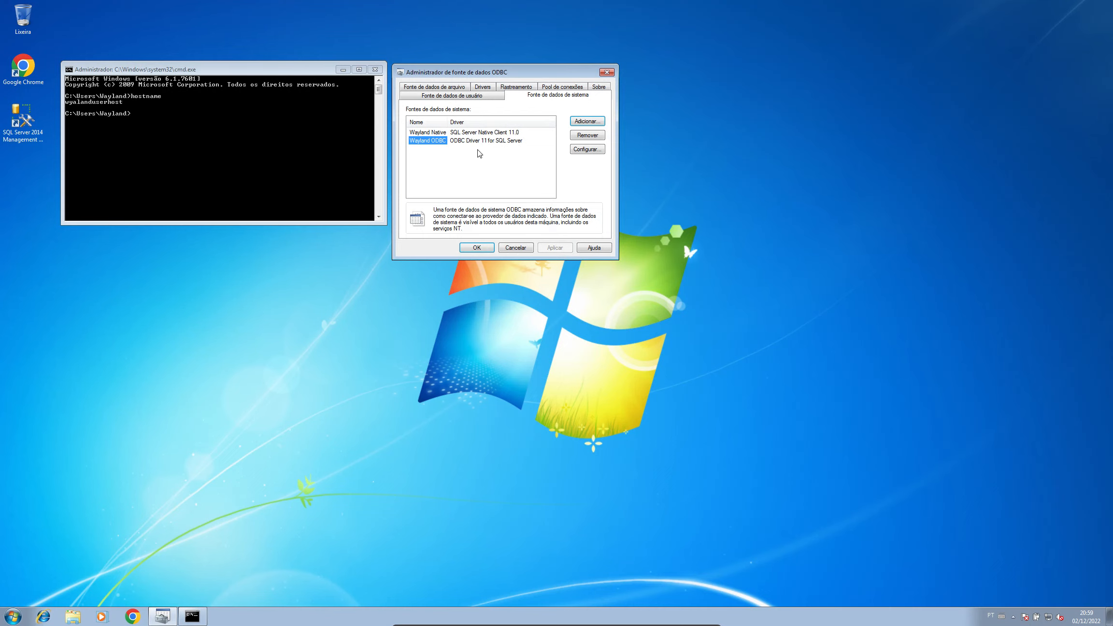
left_click(435, 133)
left_click(440, 141)
left_click(450, 139)
left_click(440, 134)
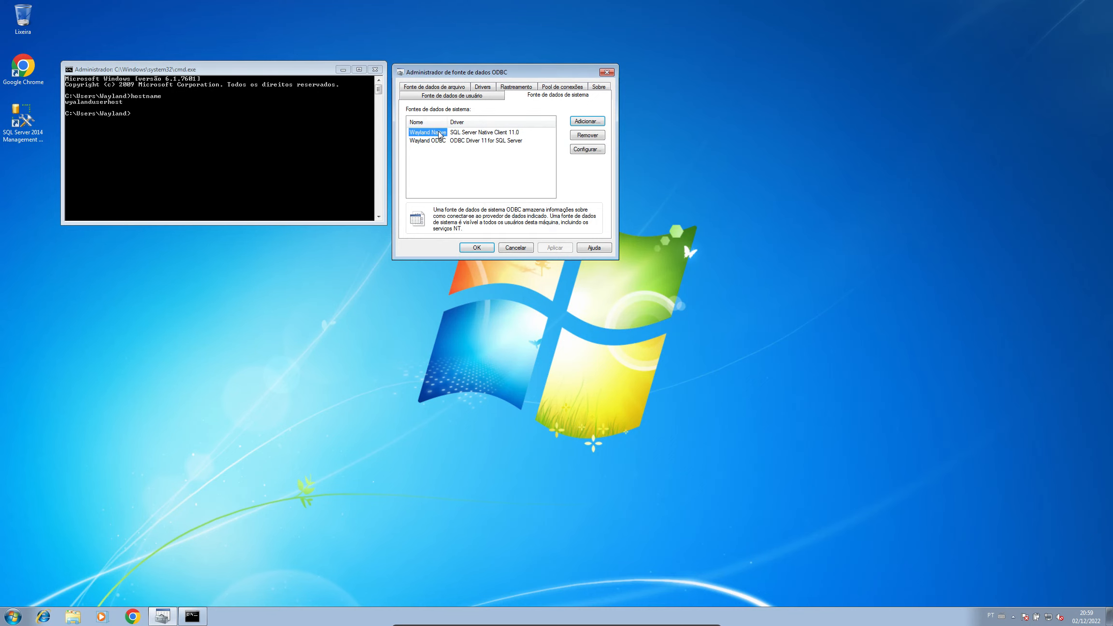